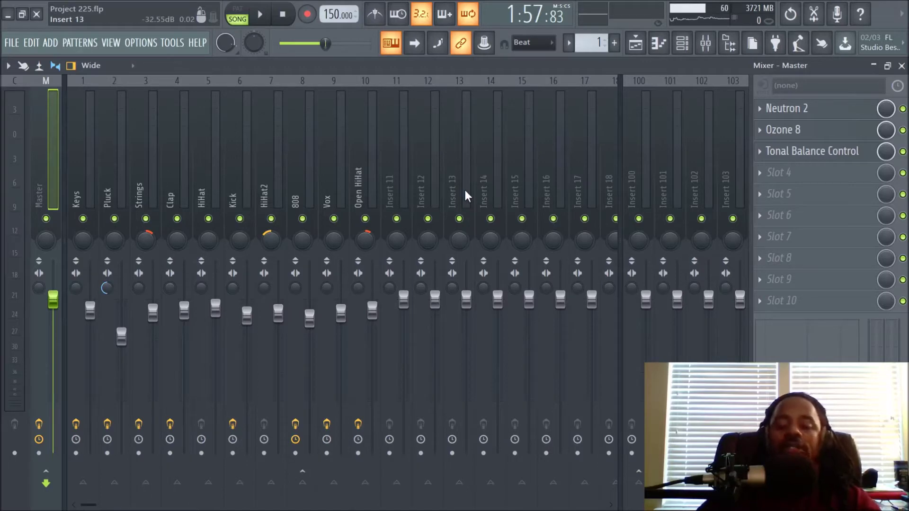
# - Look over the playlist arrangement from bar 1, with a brief check of the mixer
pyautogui.click(637, 49)
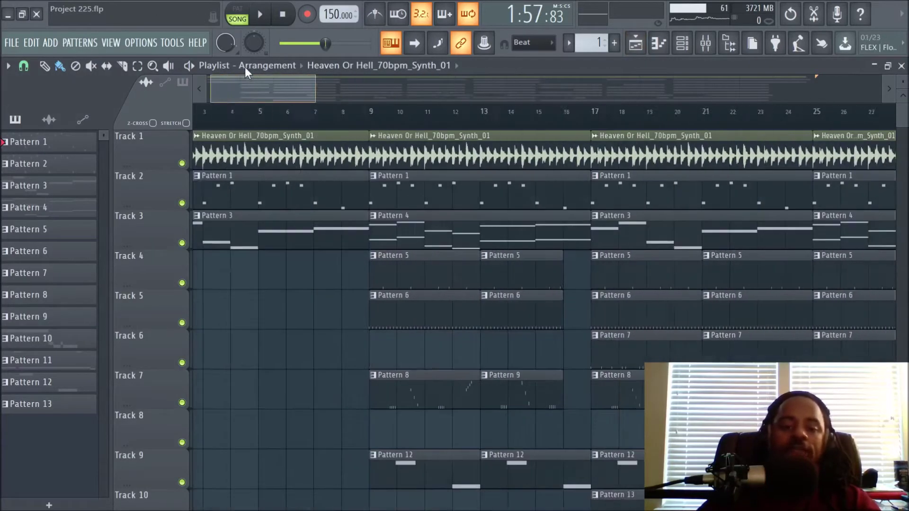
pyautogui.moveTo(270, 89); pyautogui.dragTo(232, 87)
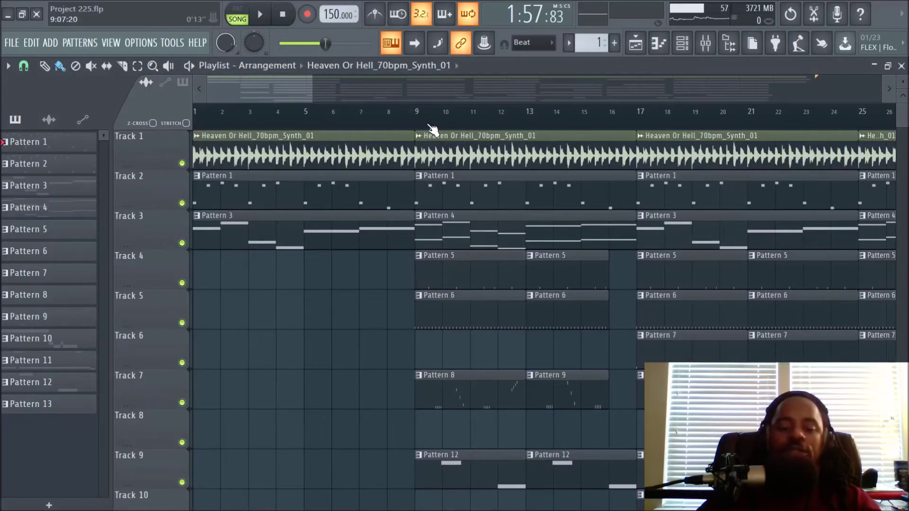
pyautogui.scroll(-2, 432, 128)
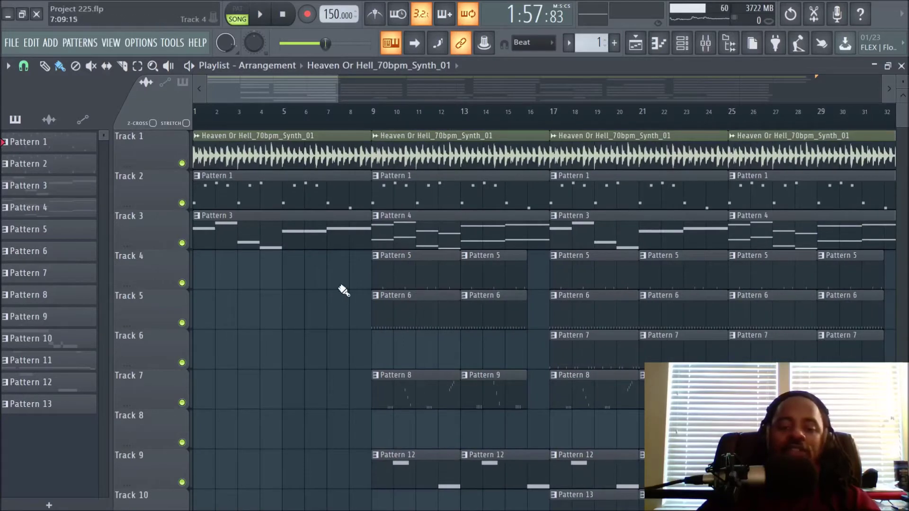
pyautogui.click(705, 43)
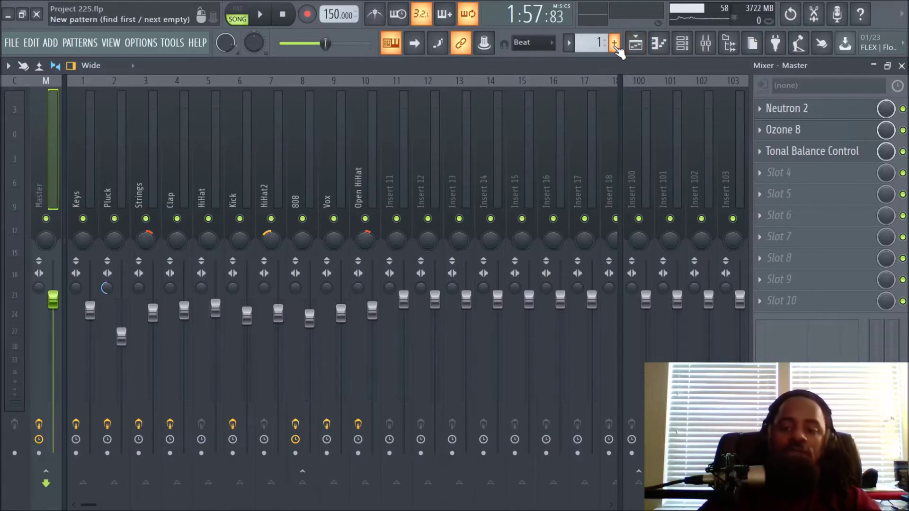
pyautogui.click(635, 45)
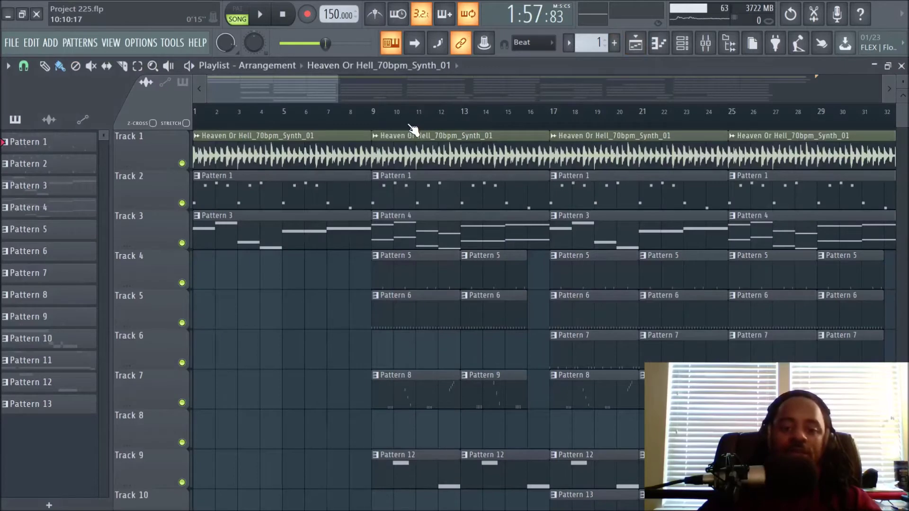
pyautogui.scroll(-2, 411, 128)
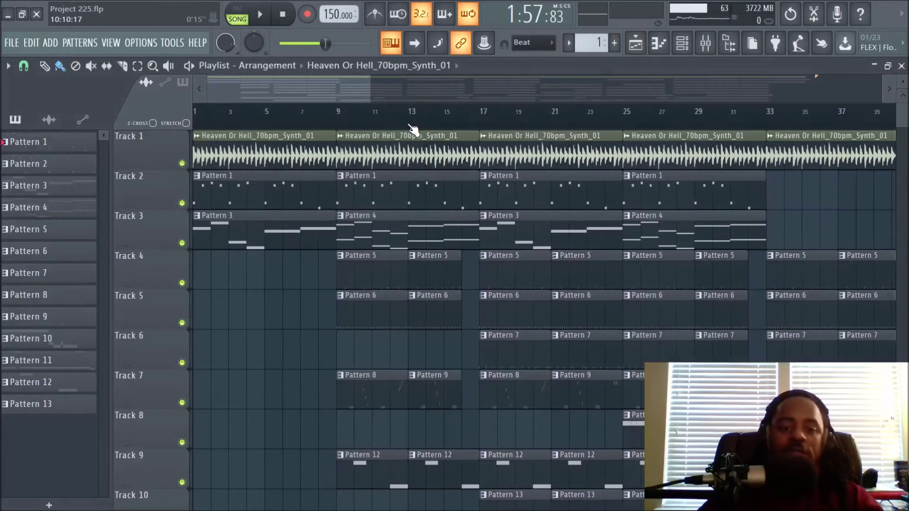
# - Set the song position to bar 17 and solo Track 1, the Heaven Or Hell synth loop, in the playlist
pyautogui.click(480, 118)
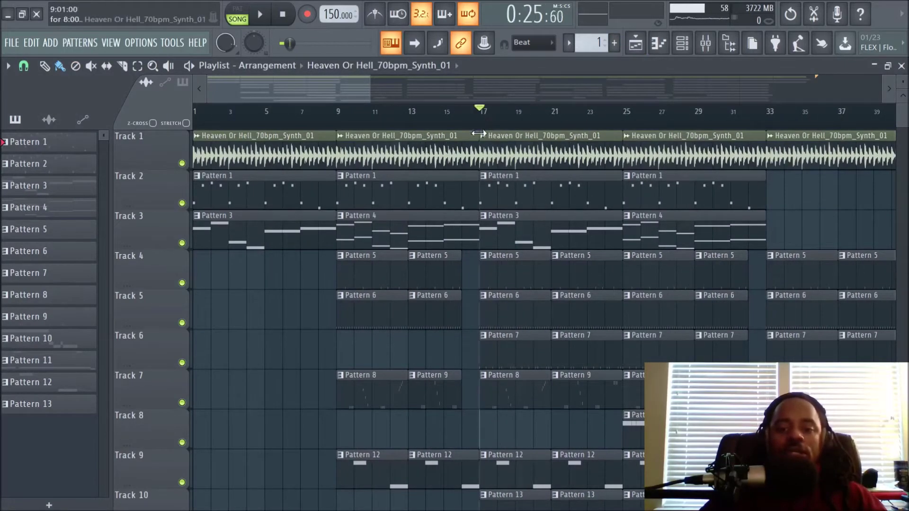
pyautogui.keyDown('ctrl'); pyautogui.click(182, 162); pyautogui.keyUp('ctrl')
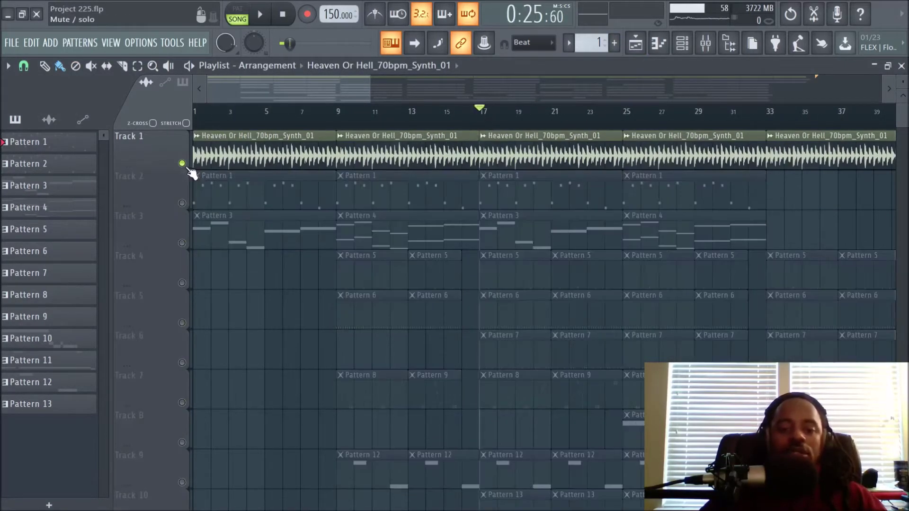
pyautogui.click(29, 70)
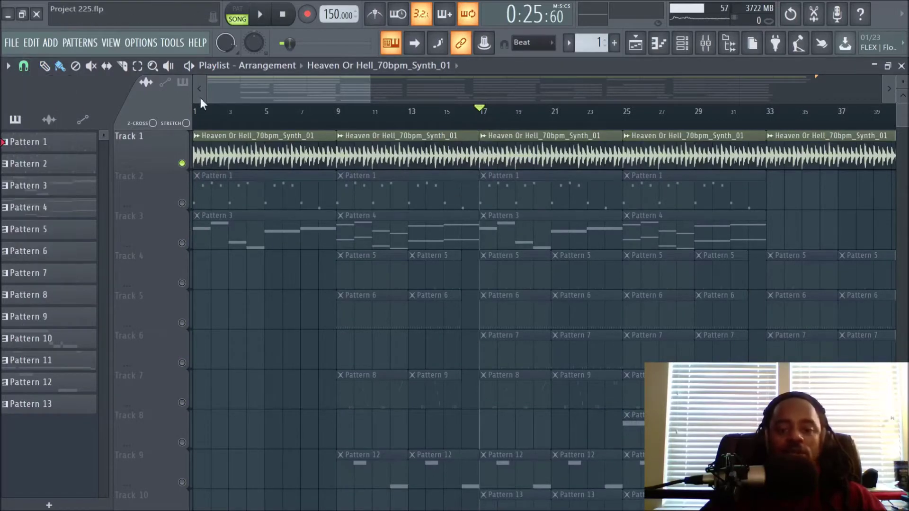
pyautogui.scroll(3, 489, 121)
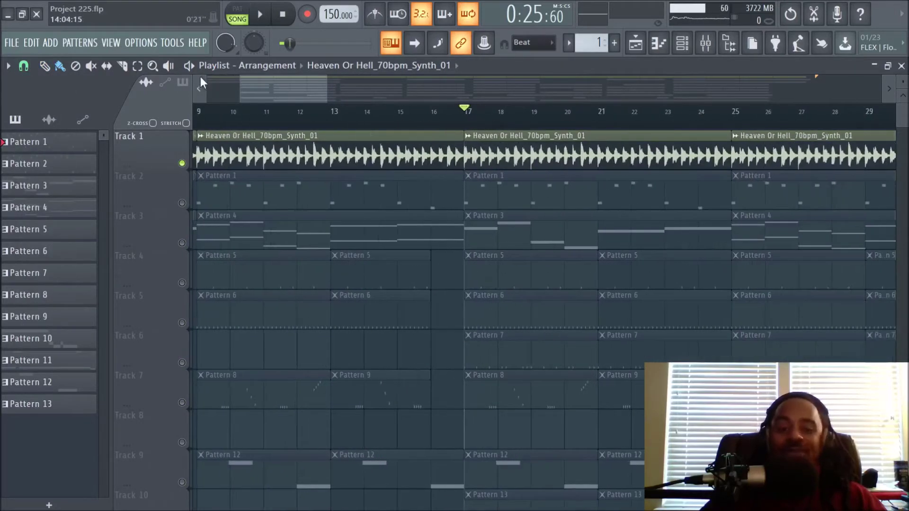
pyautogui.moveTo(297, 86); pyautogui.dragTo(316, 86)
pyautogui.scroll(-3, 416, 126)
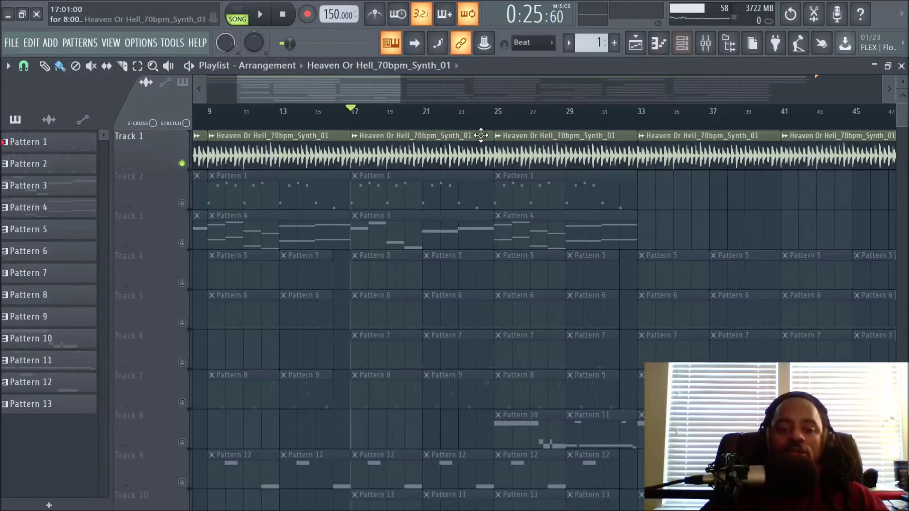
# - Solo the Keys insert in the mixer, start playback and select that insert to show its effects
pyautogui.click(705, 43)
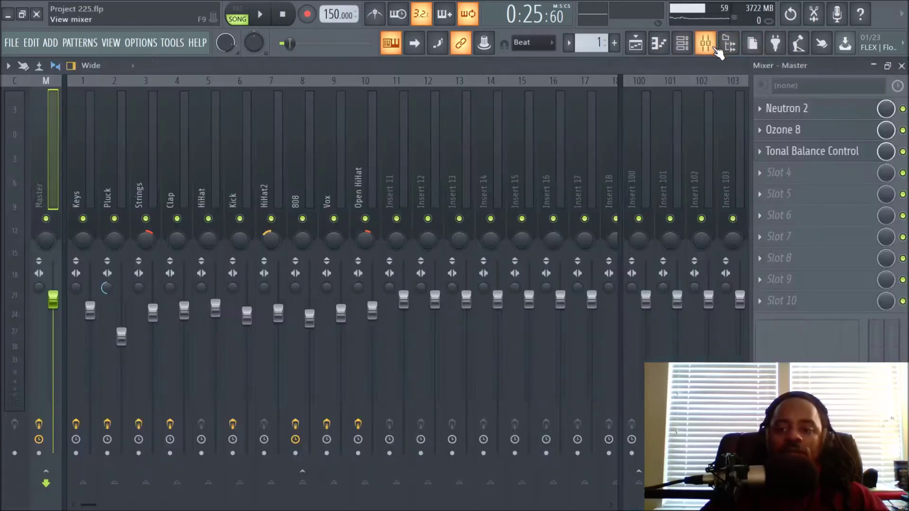
pyautogui.rightClick(94, 220)
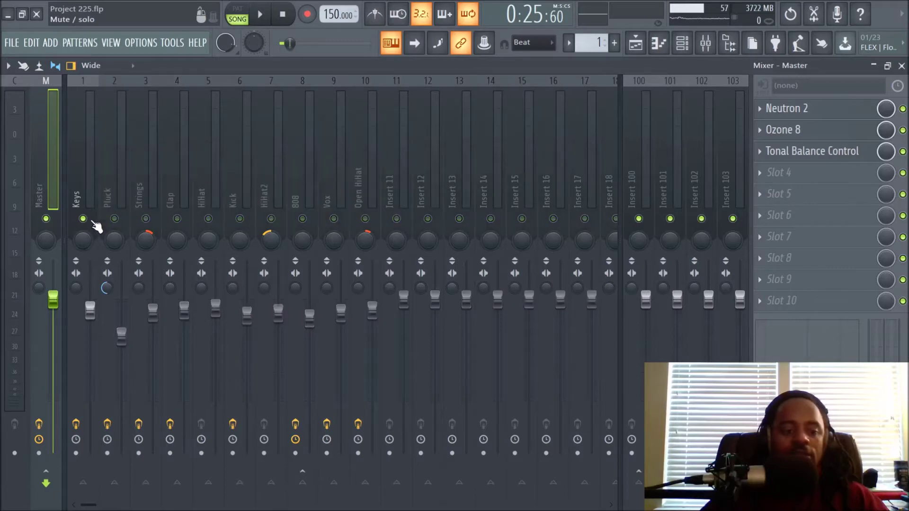
pyautogui.press('space')
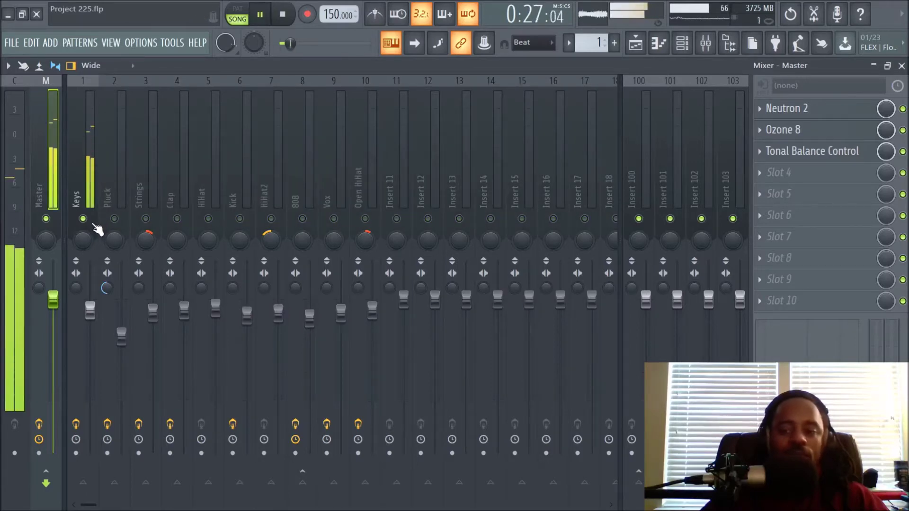
pyautogui.click(92, 197)
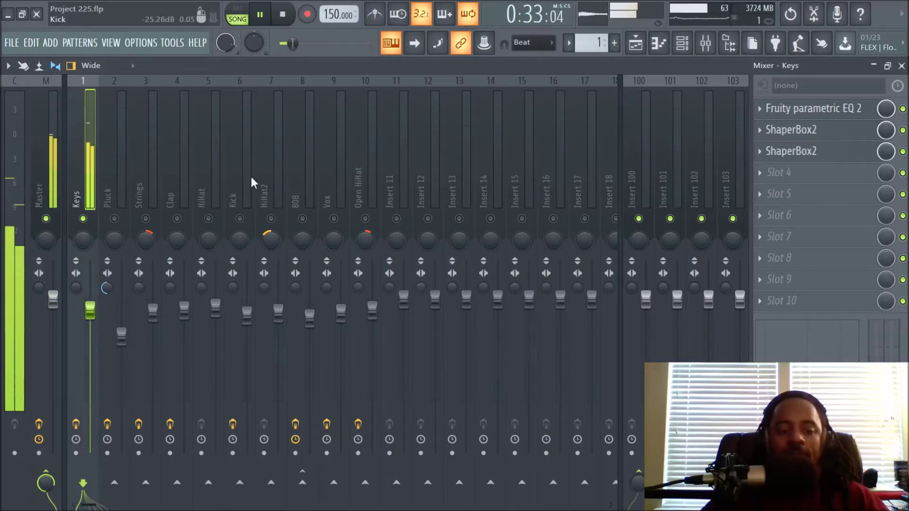
# - Check the playing loop in the playlist, return to the mixer and stop playback
pyautogui.click(635, 45)
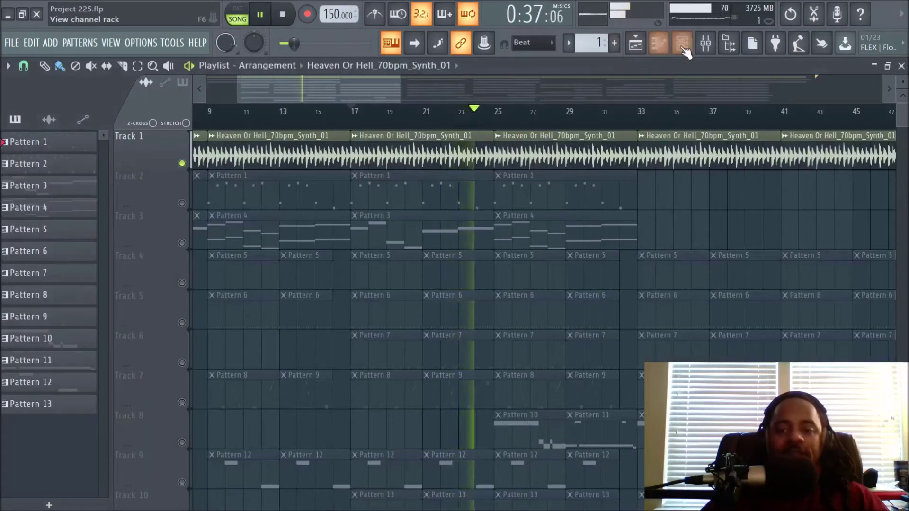
pyautogui.click(706, 44)
pyautogui.press('space')
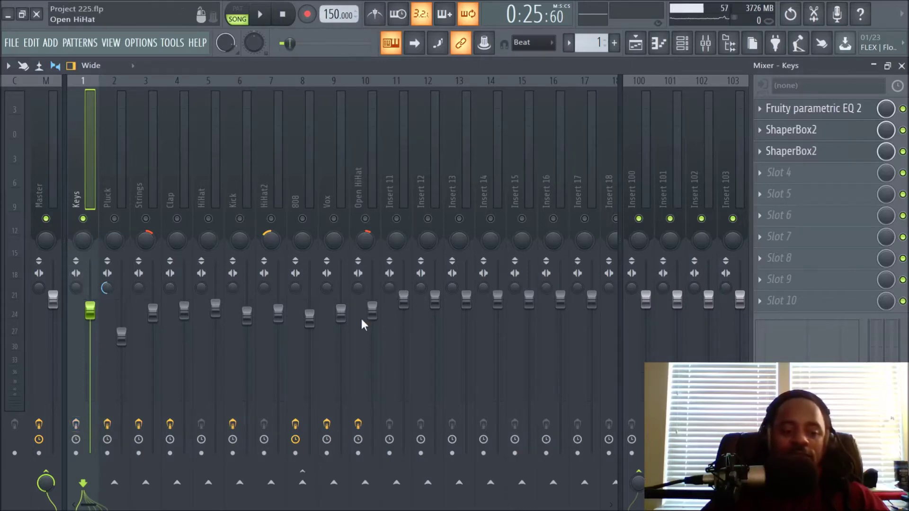
# - Open the Heaven Or Hell sample's channel settings, copy its pitch shift, alter it slightly and paste the copied value back
pyautogui.click(687, 43)
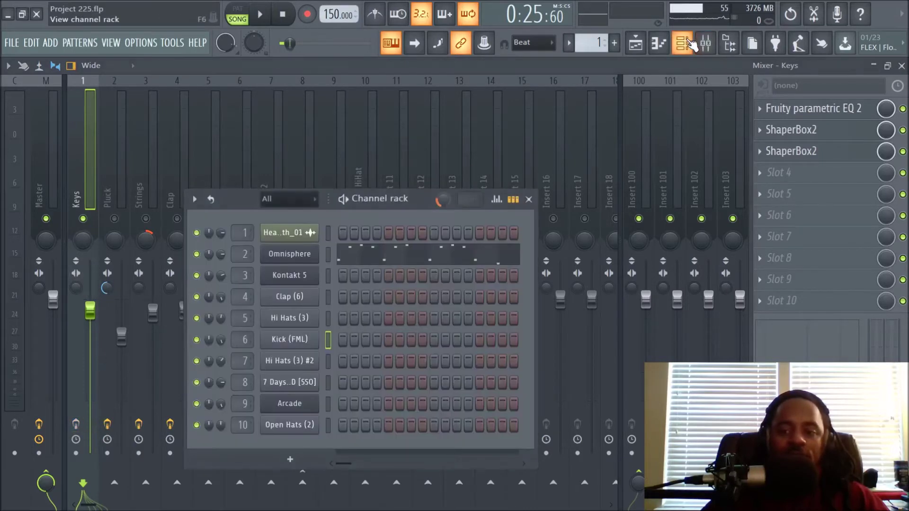
pyautogui.click(284, 232)
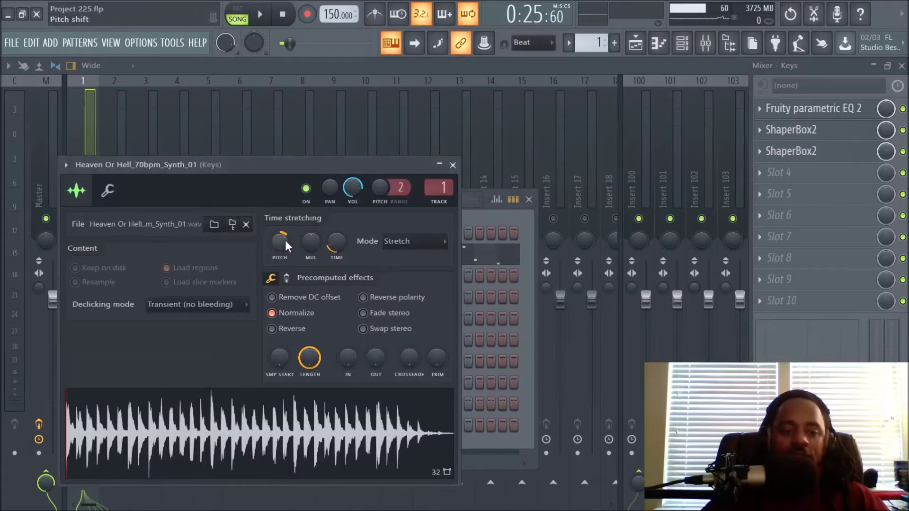
pyautogui.rightClick(284, 241)
pyautogui.click(296, 259)
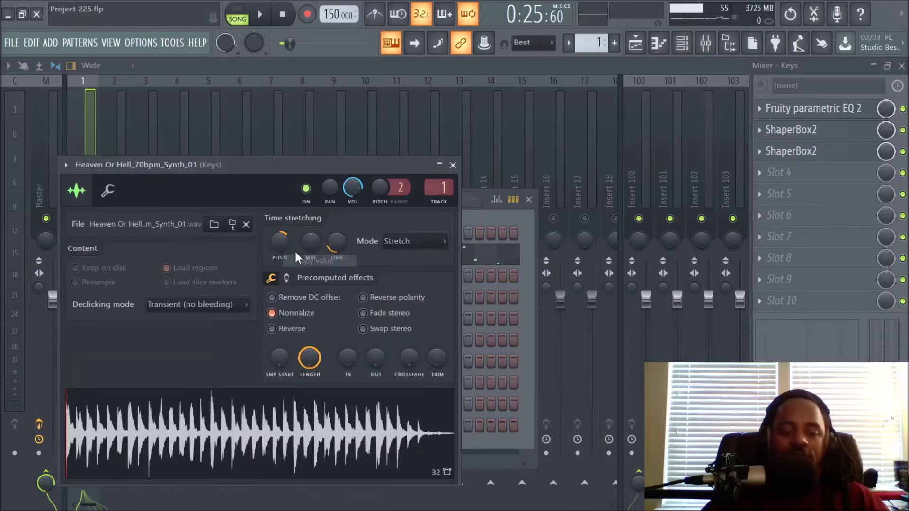
pyautogui.moveTo(279, 241); pyautogui.dragTo(279, 246)
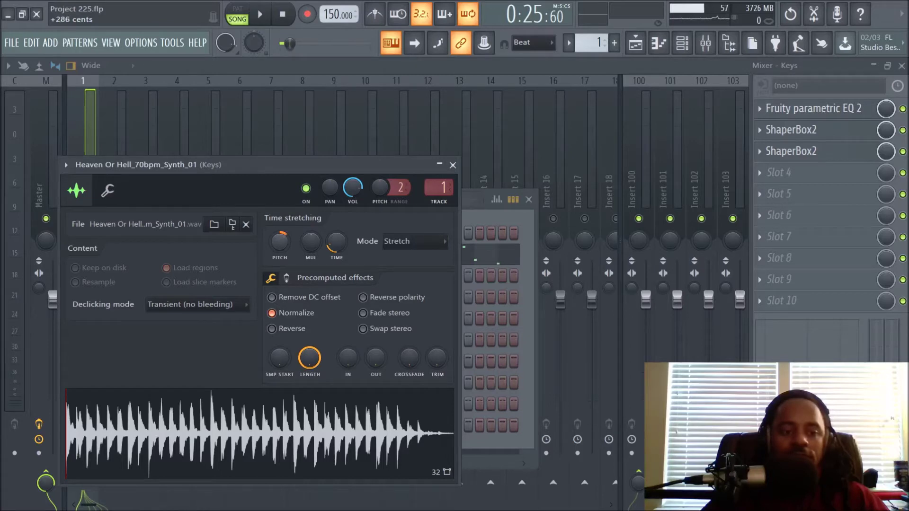
pyautogui.rightClick(283, 240)
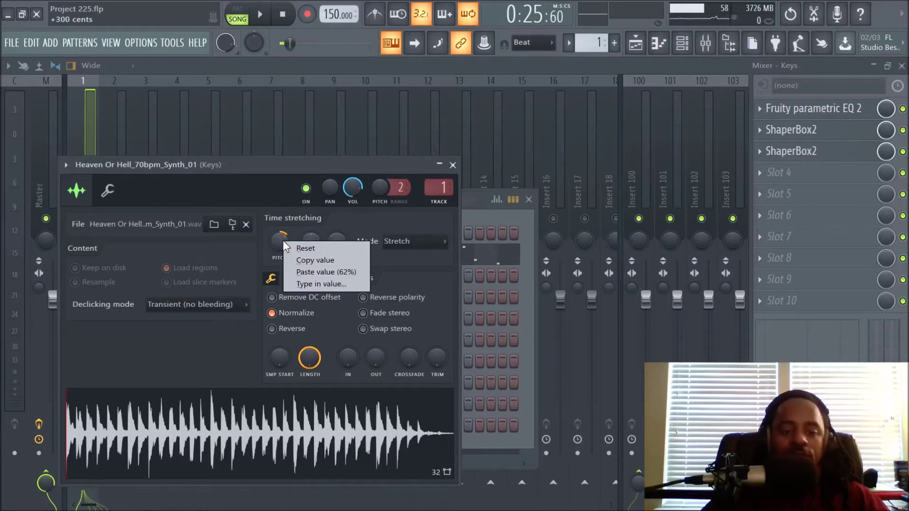
pyautogui.click(308, 274)
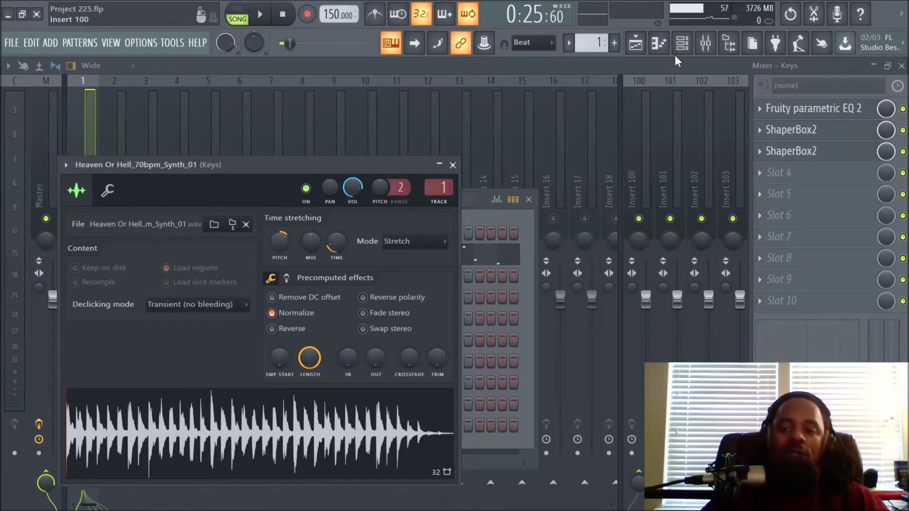
# - Look over the synth channel's piano roll, the playlist and the channel rack
pyautogui.click(658, 43)
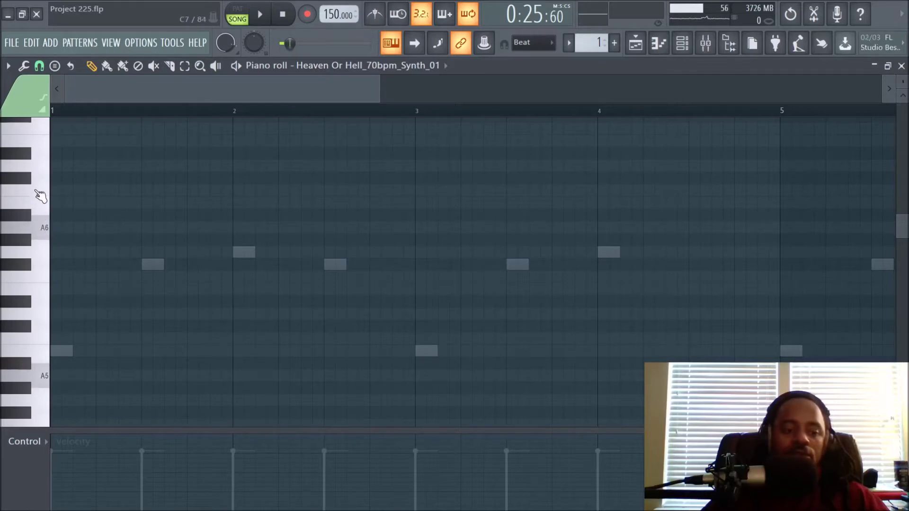
pyautogui.click(635, 43)
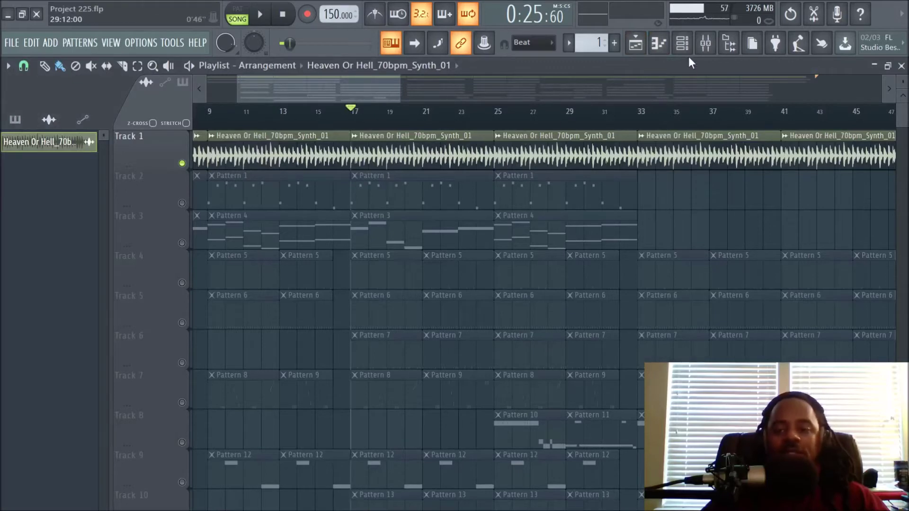
pyautogui.click(682, 43)
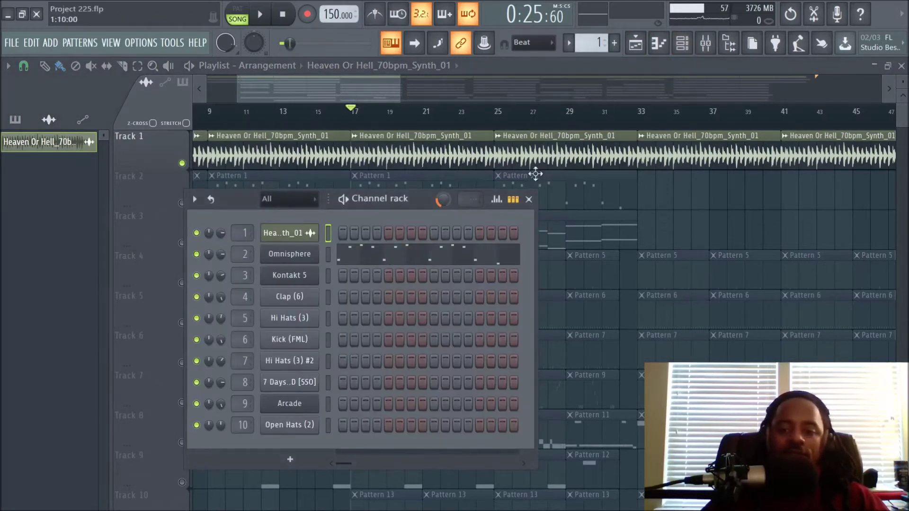
# - Return to the mixer and audition the soloed Keys insert with all its effects active
pyautogui.click(705, 43)
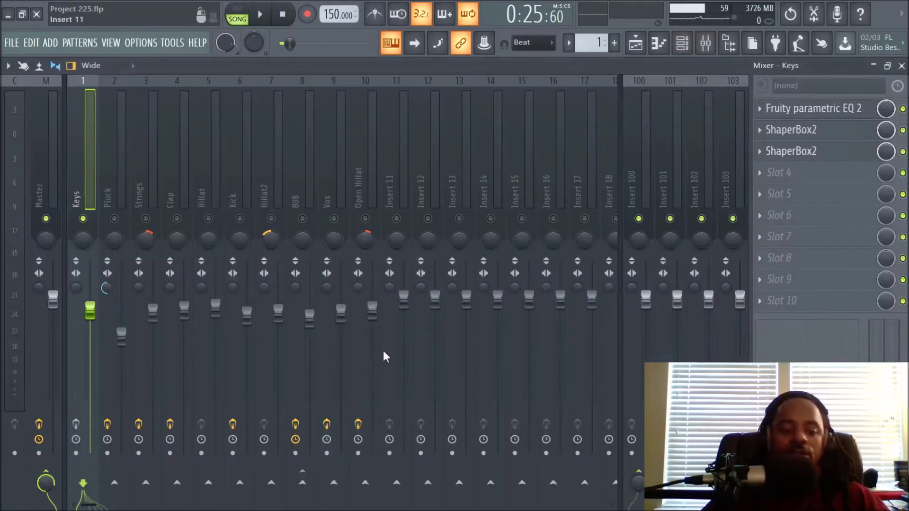
pyautogui.press('space')
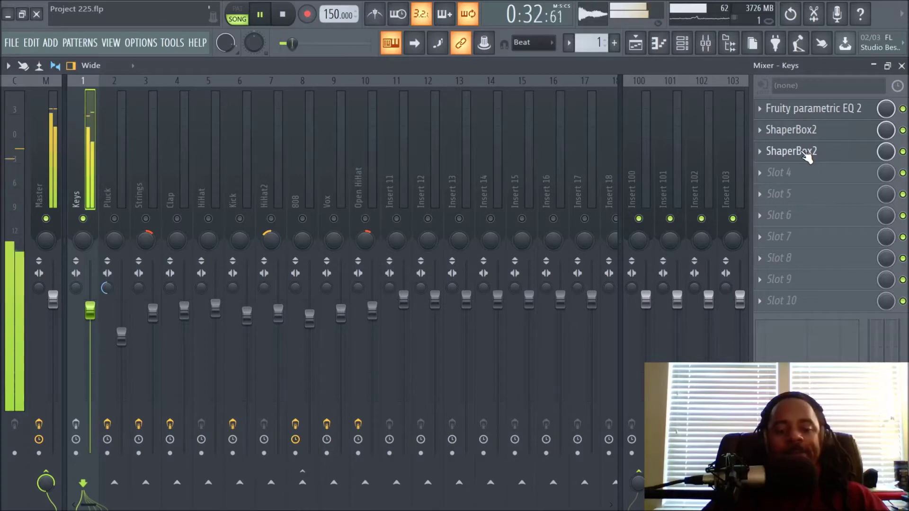
pyautogui.press('space')
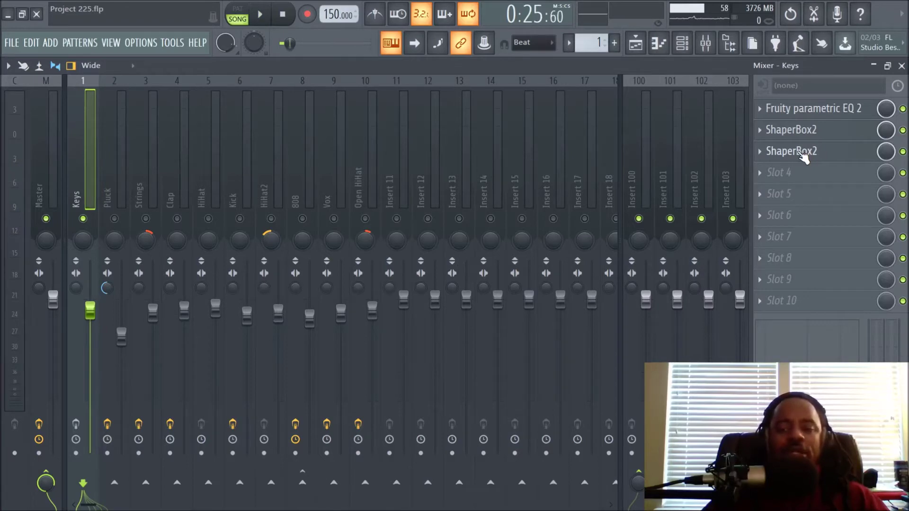
# - Check the Keys insert's Fruity parametric EQ 2 and bypass both ShaperBox2 effects
pyautogui.click(800, 108)
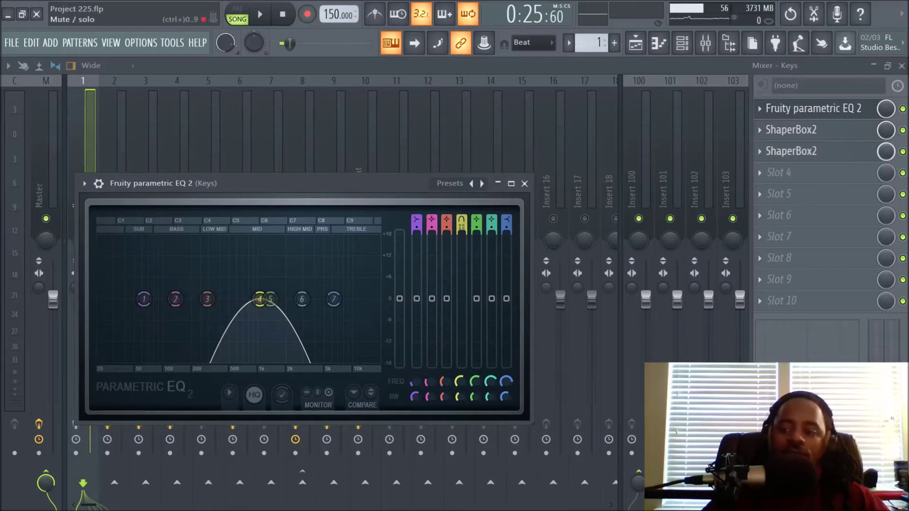
pyautogui.press('Escape')
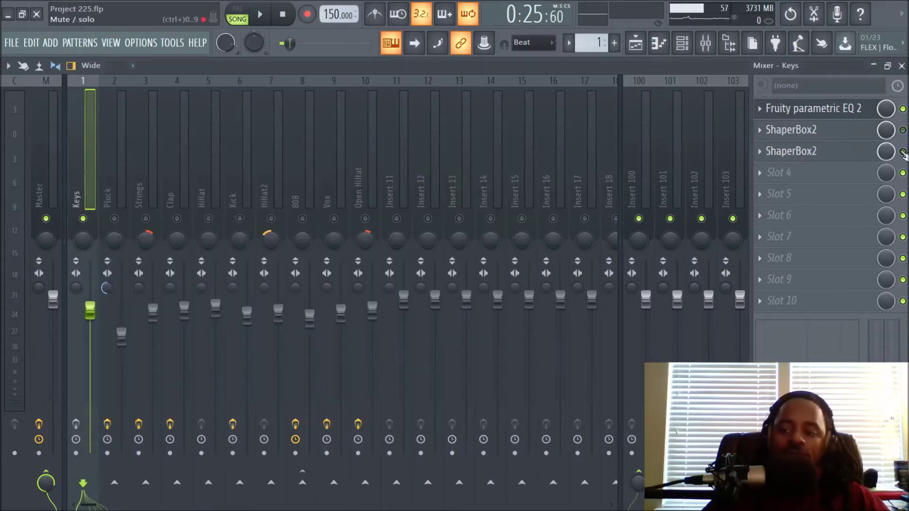
pyautogui.click(902, 152)
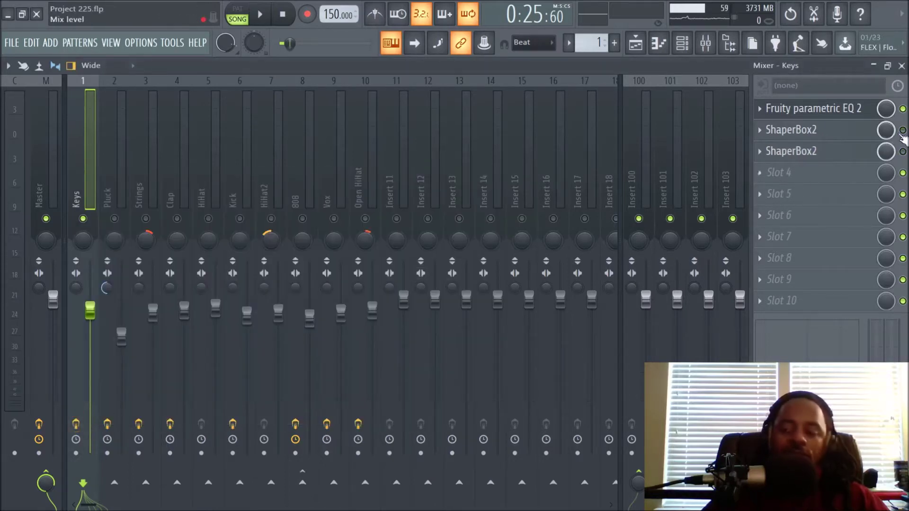
# - Reopen the Fruity parametric EQ 2 of the Keys insert, move its window clear of the Keys meter and start playback
pyautogui.click(849, 115)
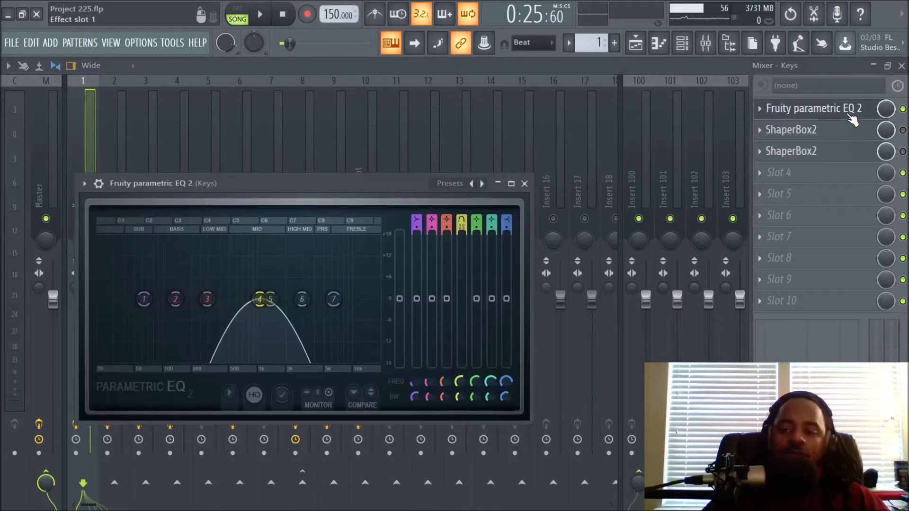
pyautogui.moveTo(304, 184); pyautogui.dragTo(476, 181)
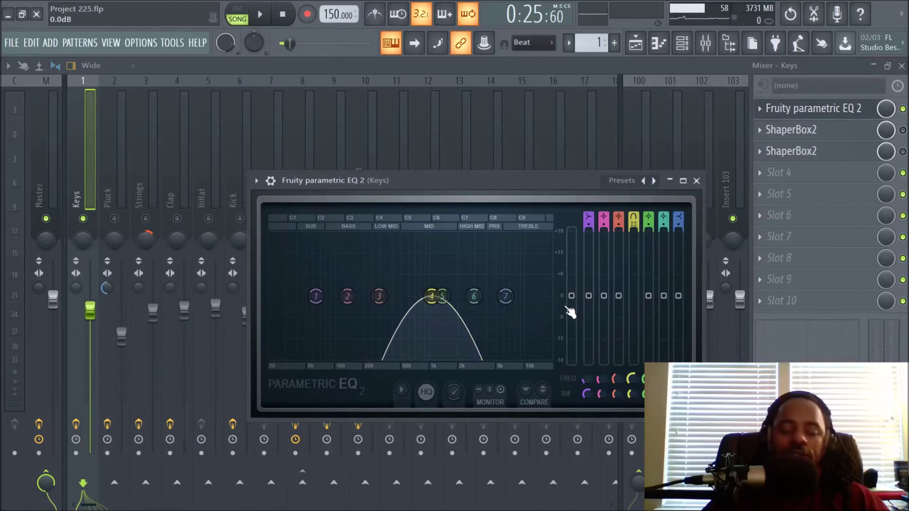
pyautogui.press('space')
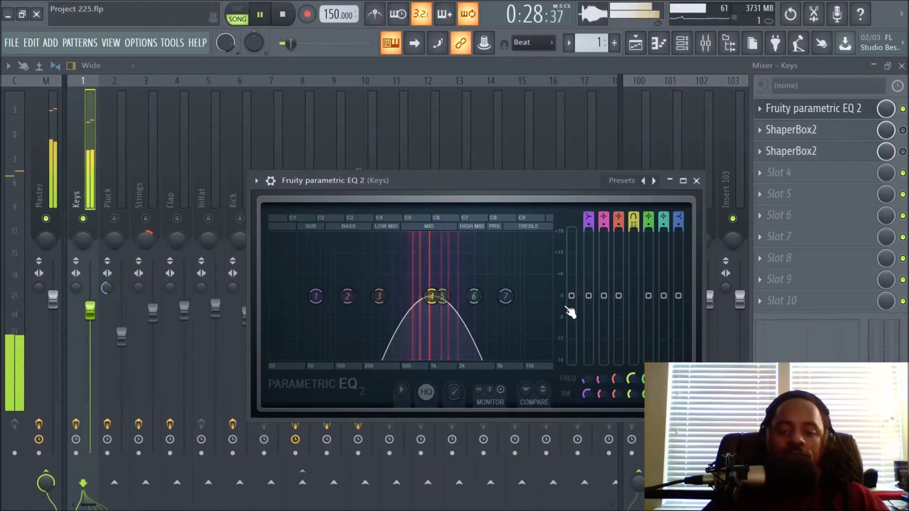
# - Detach the Fruity parametric EQ 2 window and audition the Keys insert with only that EQ active
pyautogui.click(256, 180)
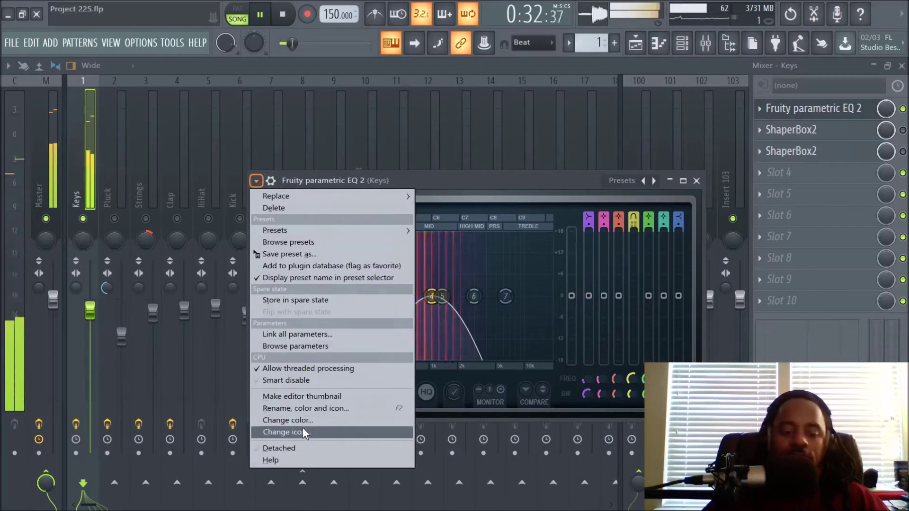
pyautogui.click(303, 448)
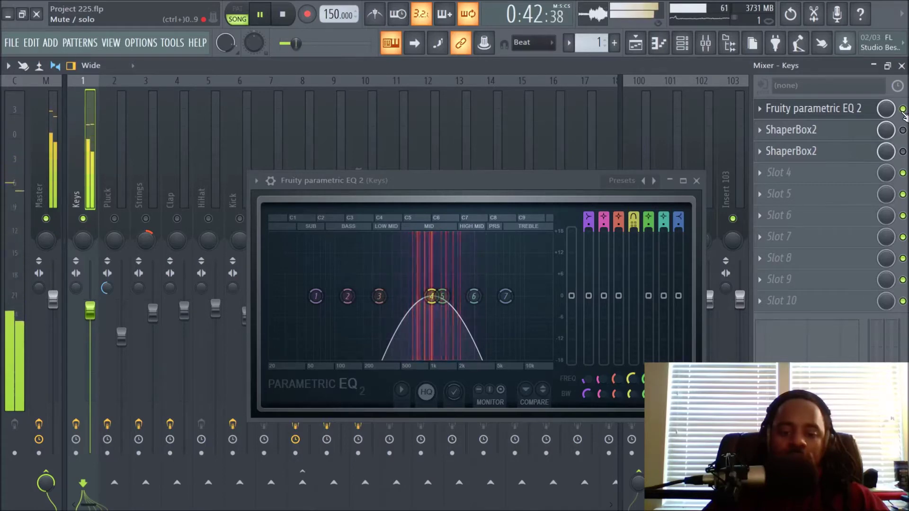
pyautogui.click(283, 15)
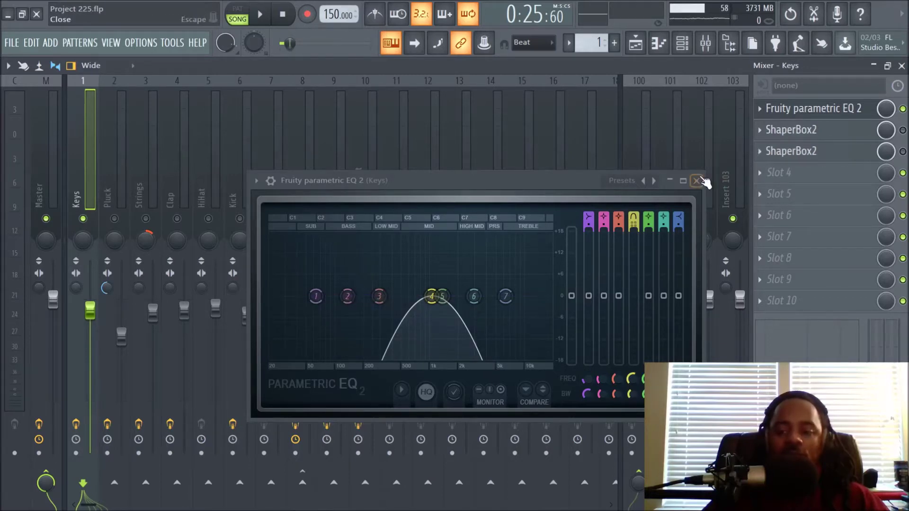
pyautogui.press('space')
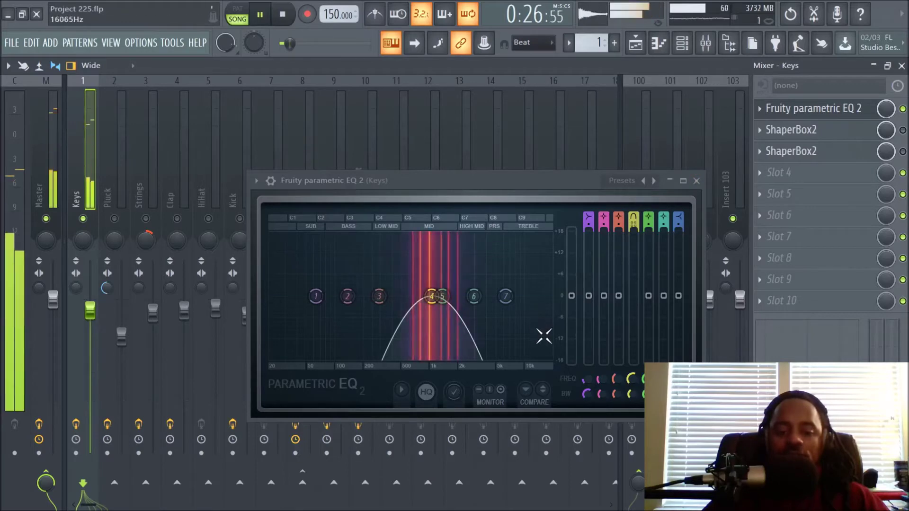
pyautogui.press('space')
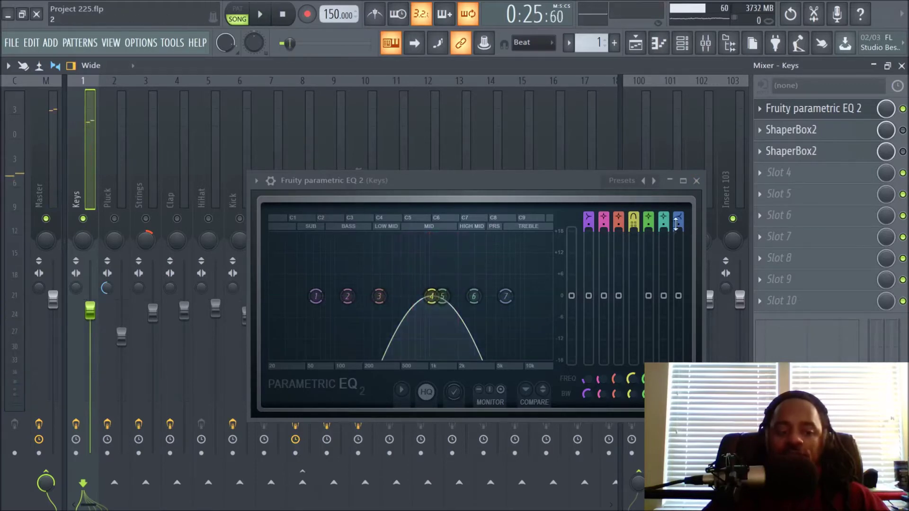
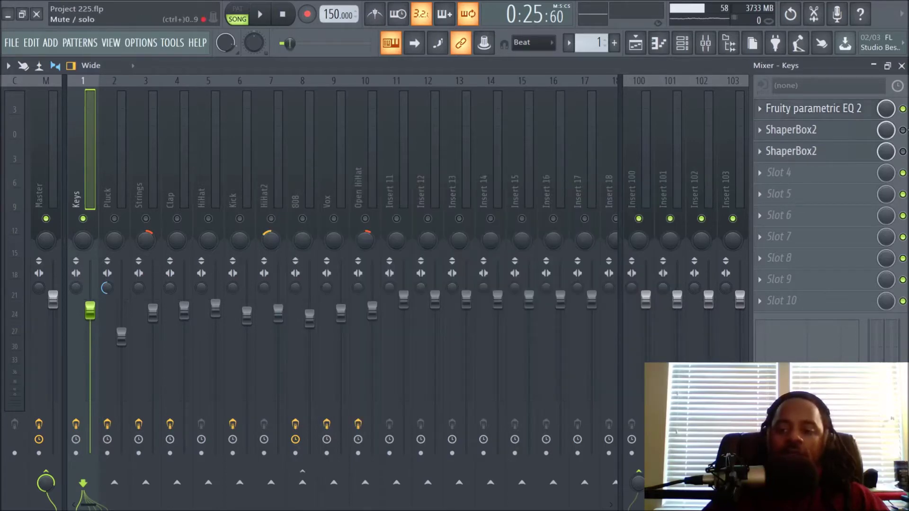
# - Open the ShaperBox2 in effect slot 2 of the Keys insert and audition its one-bar time curve at 79% mix
pyautogui.click(795, 135)
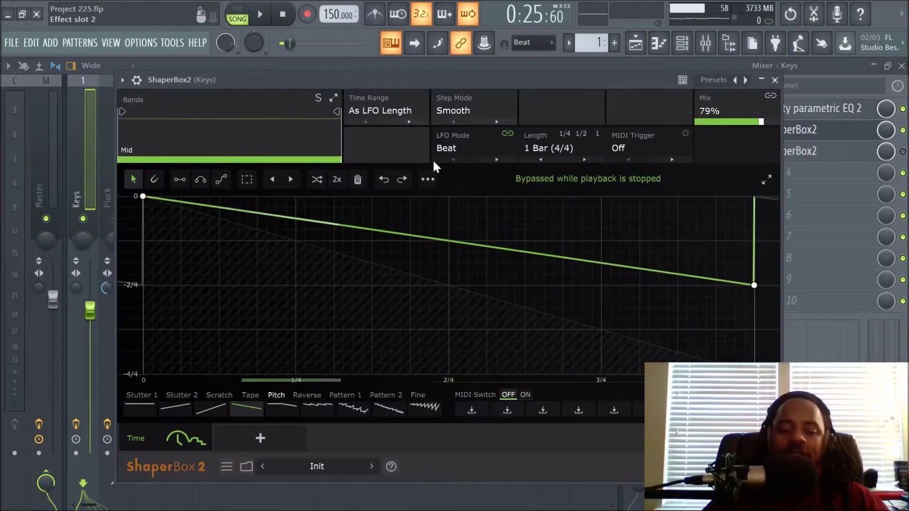
pyautogui.moveTo(422, 78); pyautogui.dragTo(422, 96)
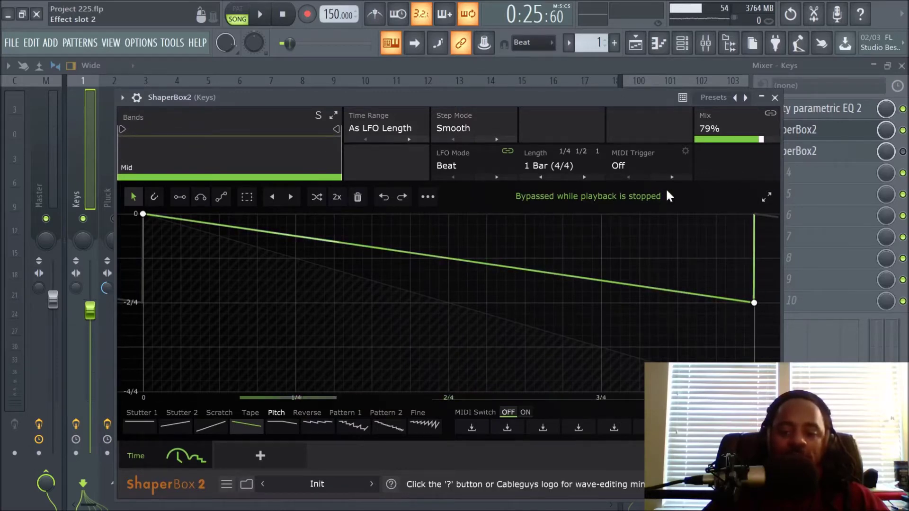
pyautogui.click(247, 421)
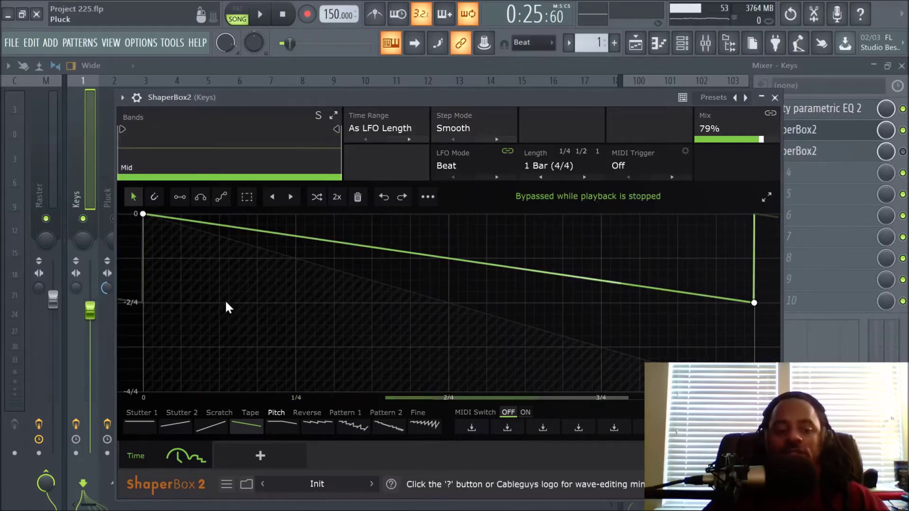
pyautogui.press('space')
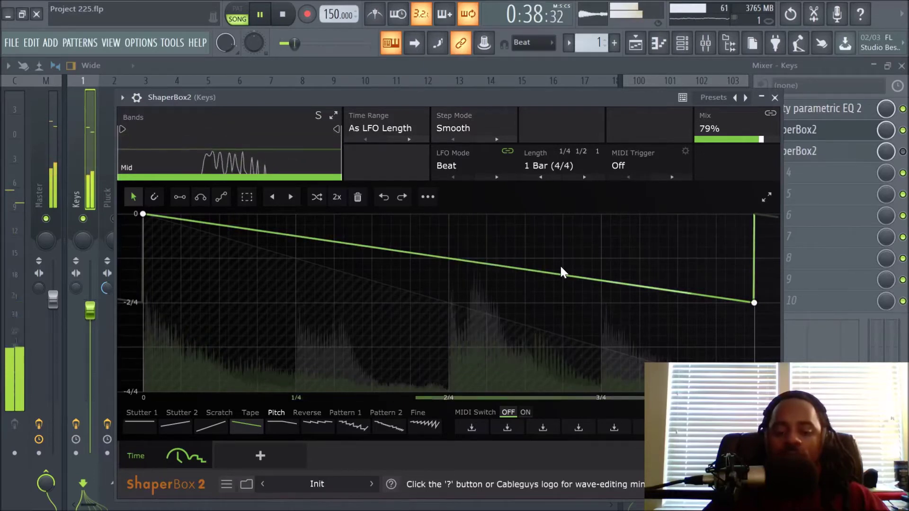
pyautogui.press('space')
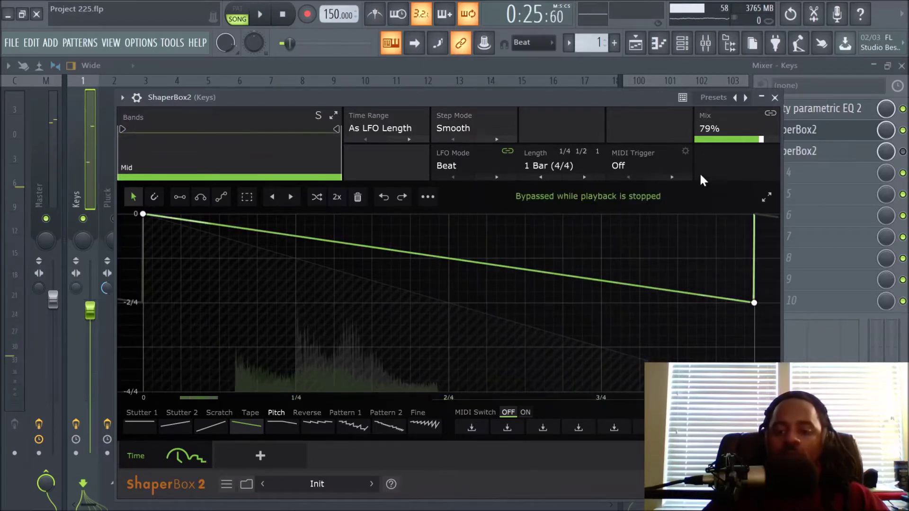
pyautogui.click(774, 98)
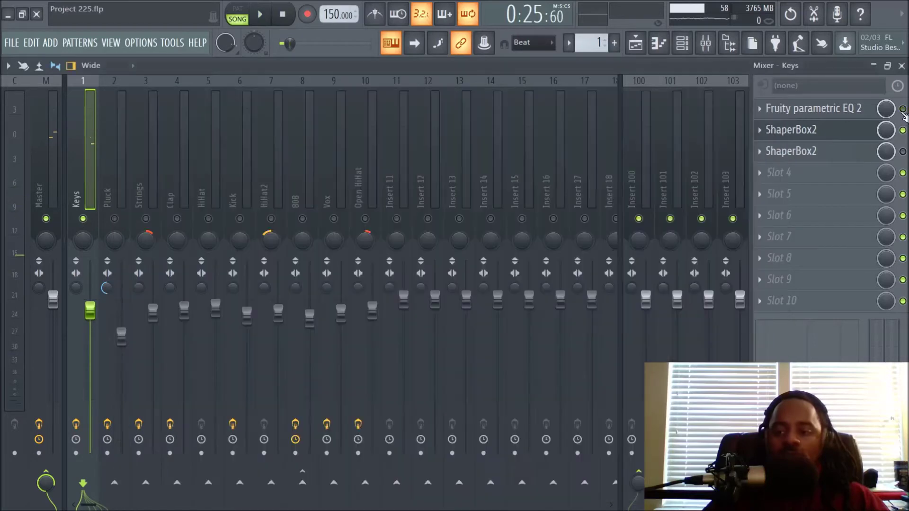
# - Compare the Keys loop with the slot 2 ShaperBox2 on and off while the EQ is bypassed, and recheck the effect's curve
pyautogui.click(810, 135)
pyautogui.press('space')
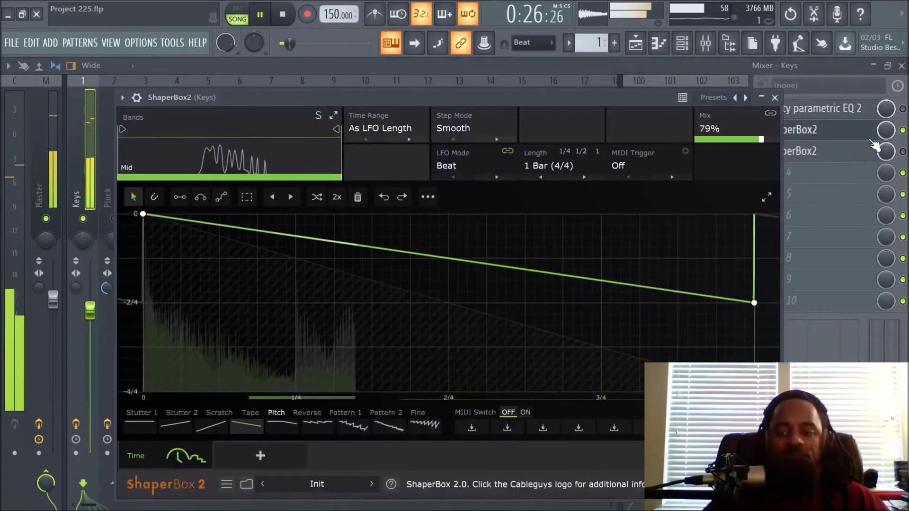
pyautogui.click(810, 135)
pyautogui.click(903, 131)
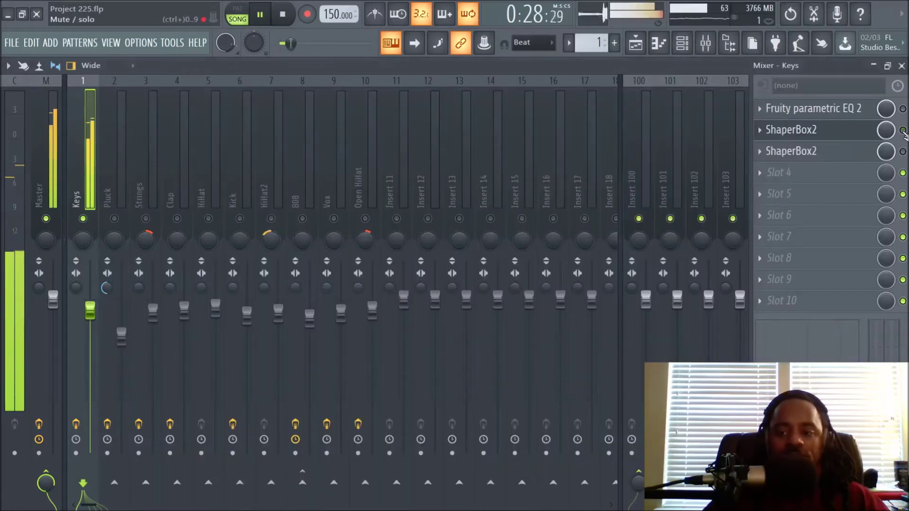
pyautogui.click(903, 131)
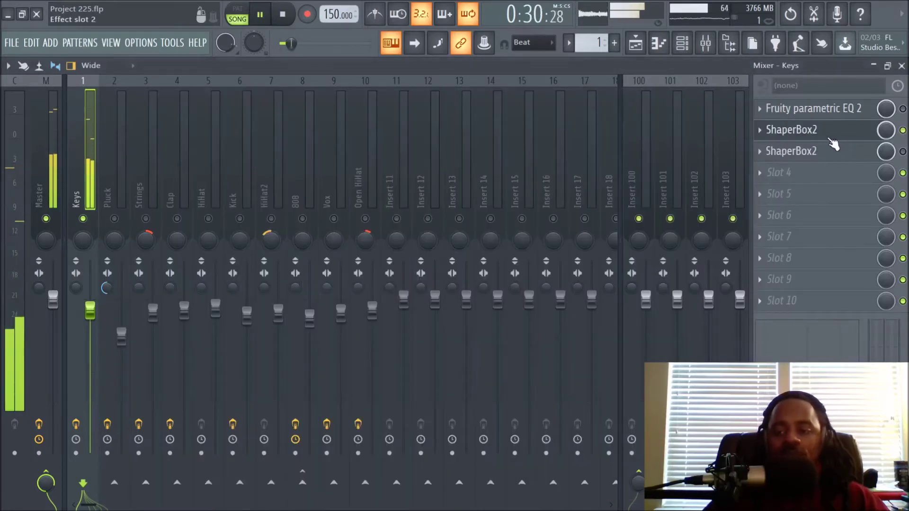
pyautogui.press('space')
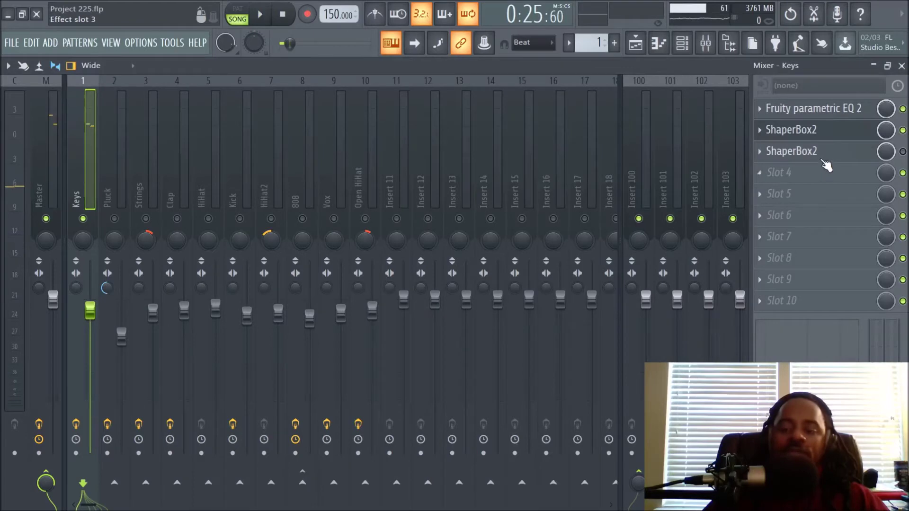
pyautogui.click(821, 134)
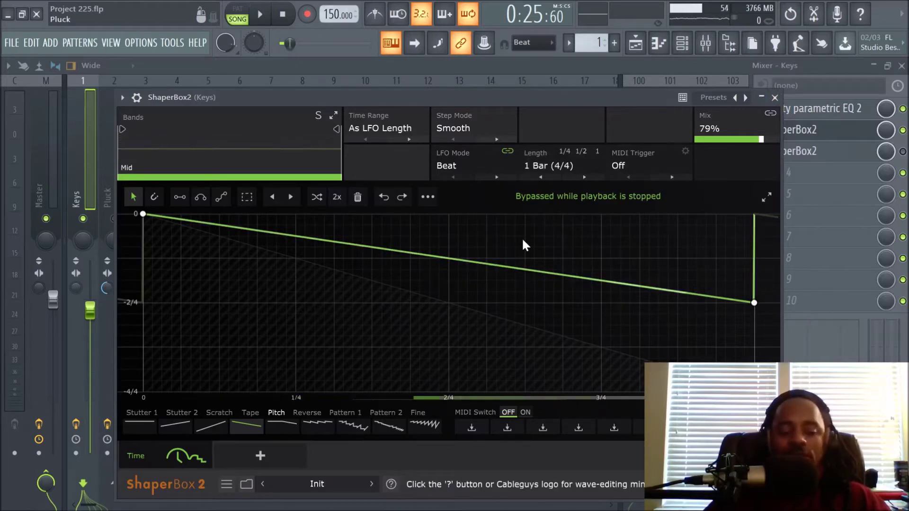
pyautogui.click(774, 98)
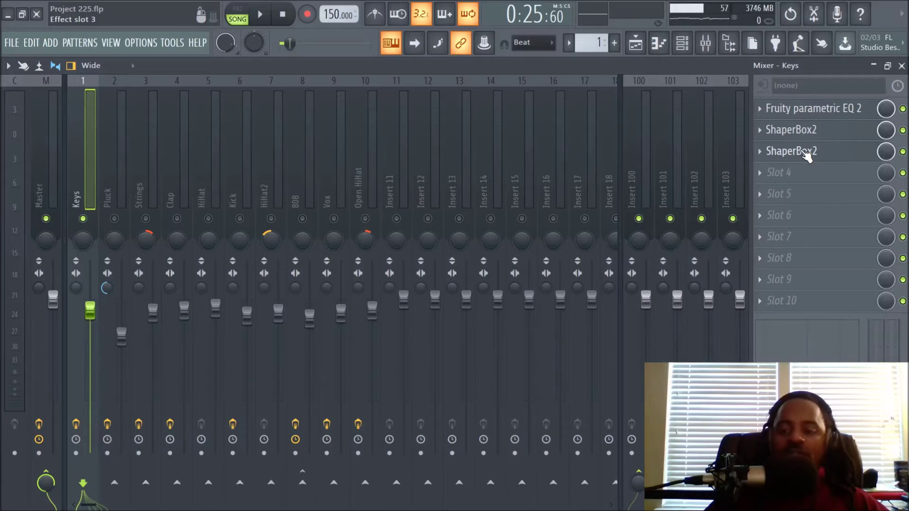
# - Open the ShaperBox2 in effect slot 3 of the Keys insert and audition its four-bar time curve at 18% mix
pyautogui.click(804, 152)
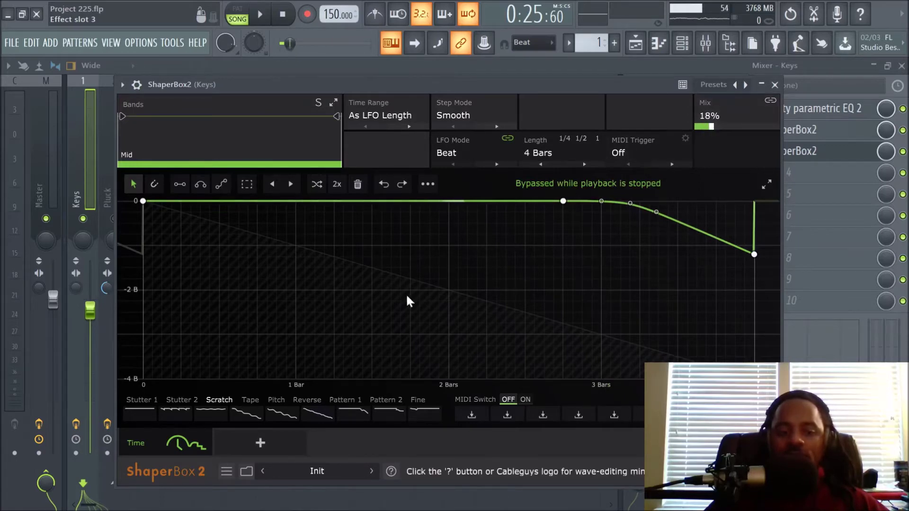
pyautogui.press('space')
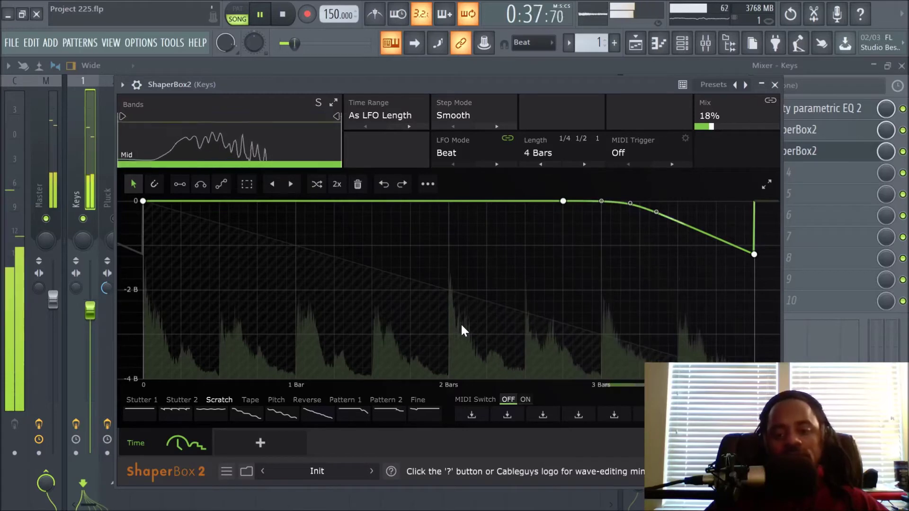
pyautogui.press('space')
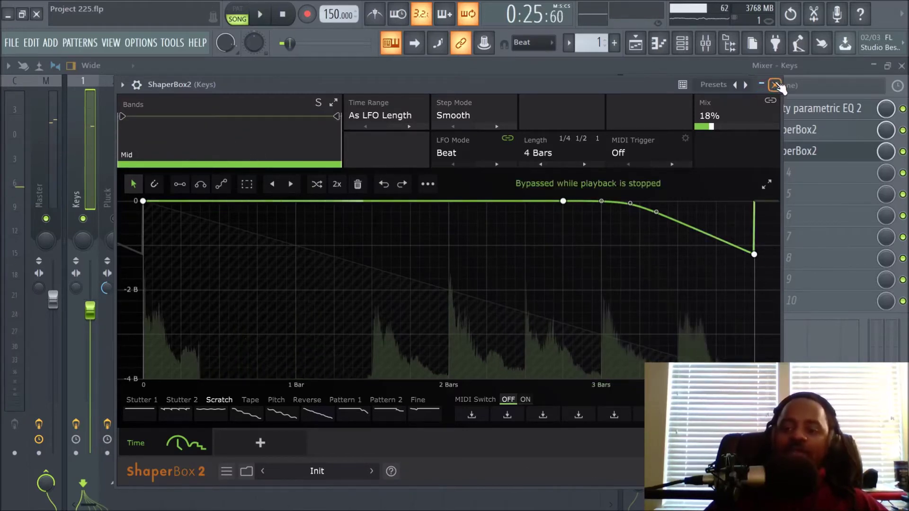
pyautogui.click(775, 86)
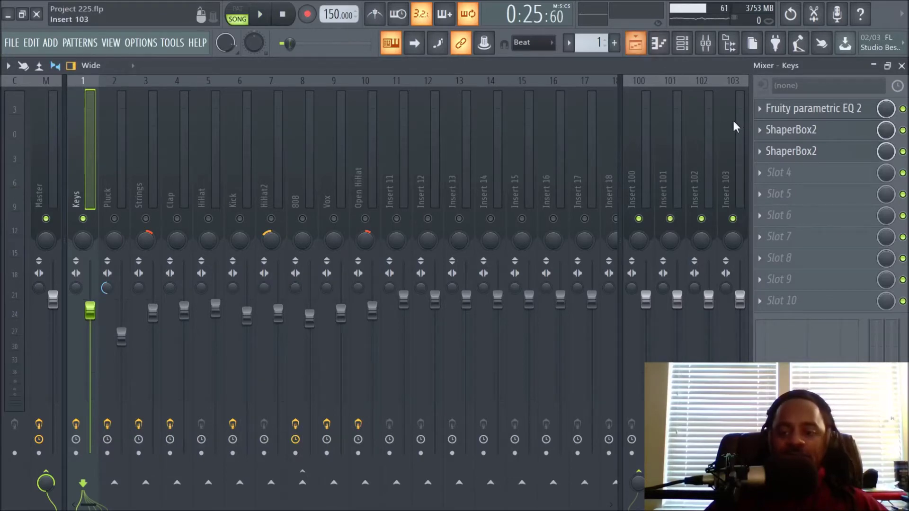
# - Reopen the slot 3 ShaperBox2 and look through its list of available shapers without adding one
pyautogui.click(789, 153)
pyautogui.click(790, 154)
pyautogui.click(790, 153)
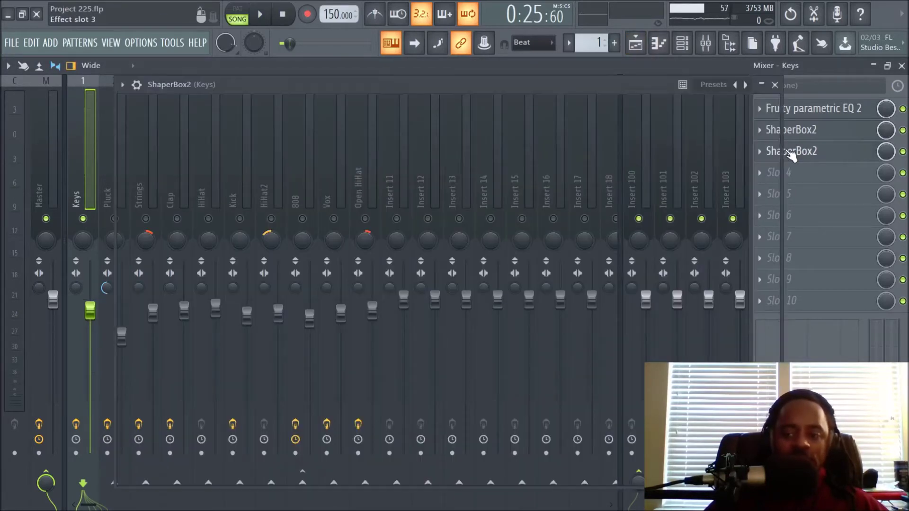
pyautogui.moveTo(195, 444)
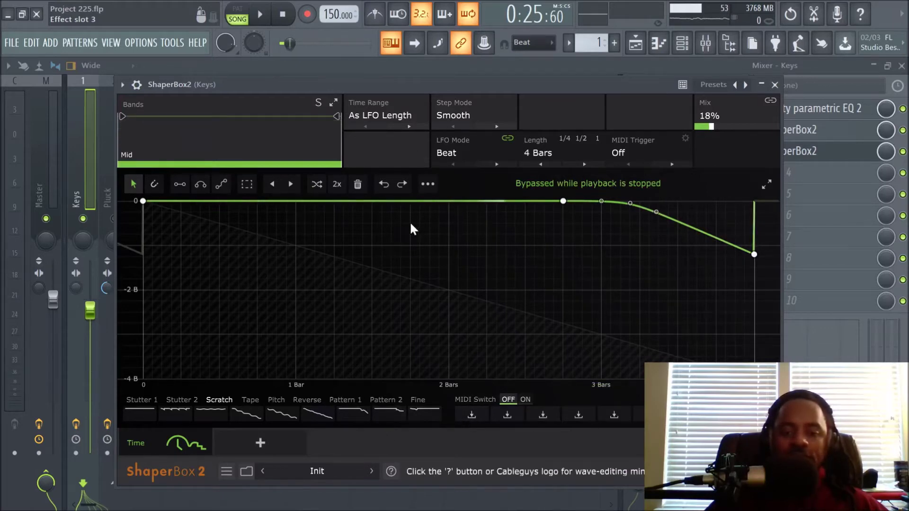
pyautogui.click(260, 443)
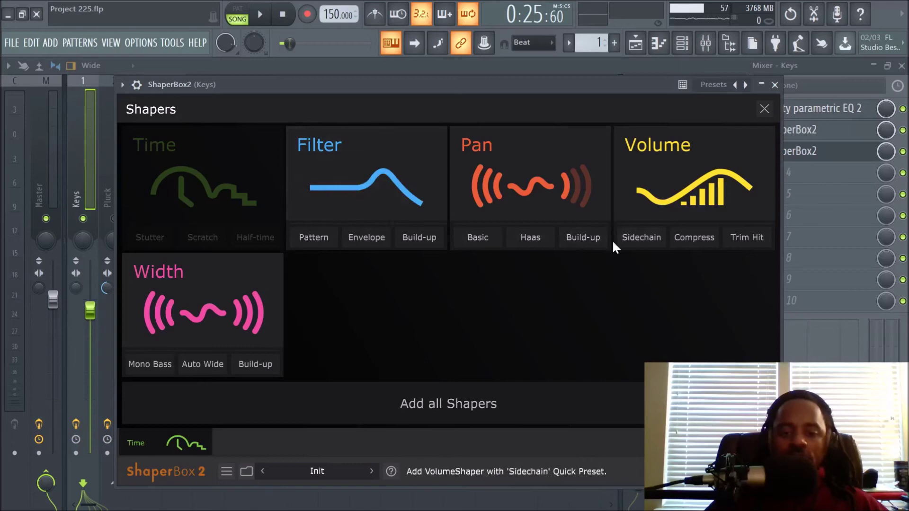
pyautogui.click(151, 436)
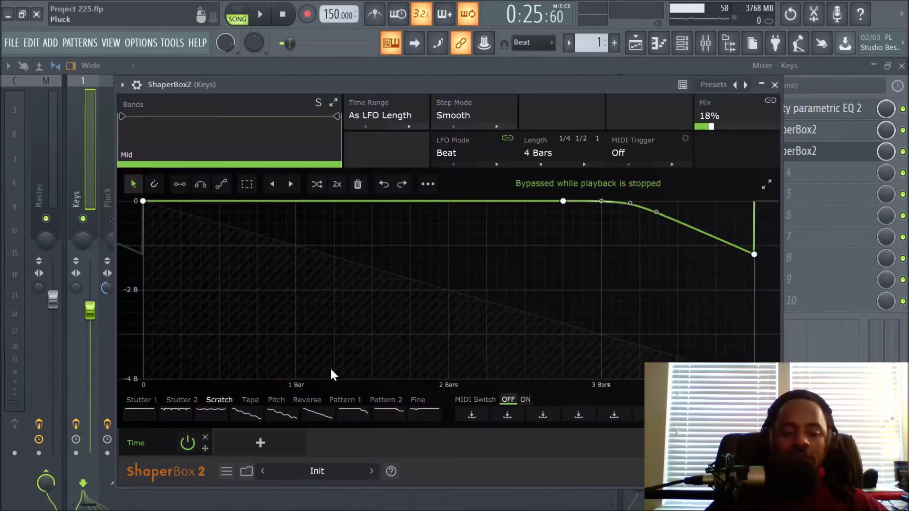
pyautogui.click(774, 84)
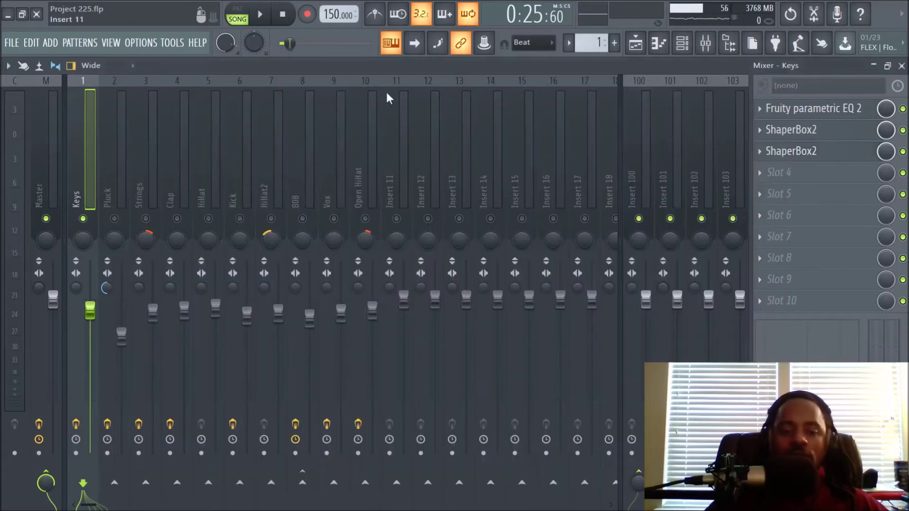
# - Unmute Track 2 with the Pattern 1 clips in the playlist and return to the mixer
pyautogui.click(635, 43)
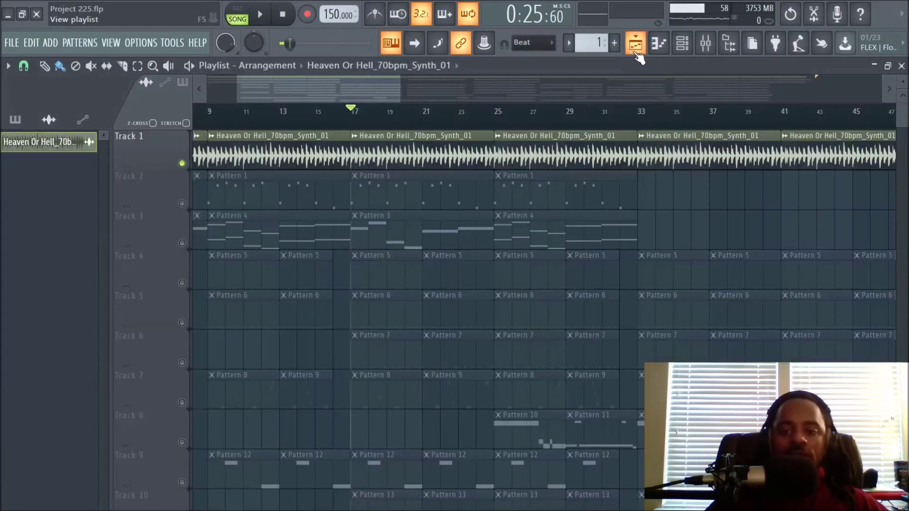
pyautogui.click(182, 203)
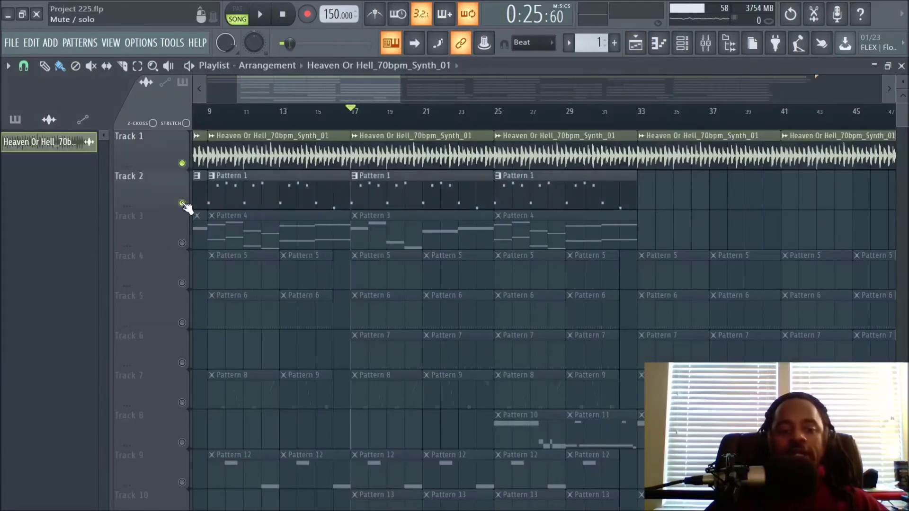
pyautogui.click(706, 43)
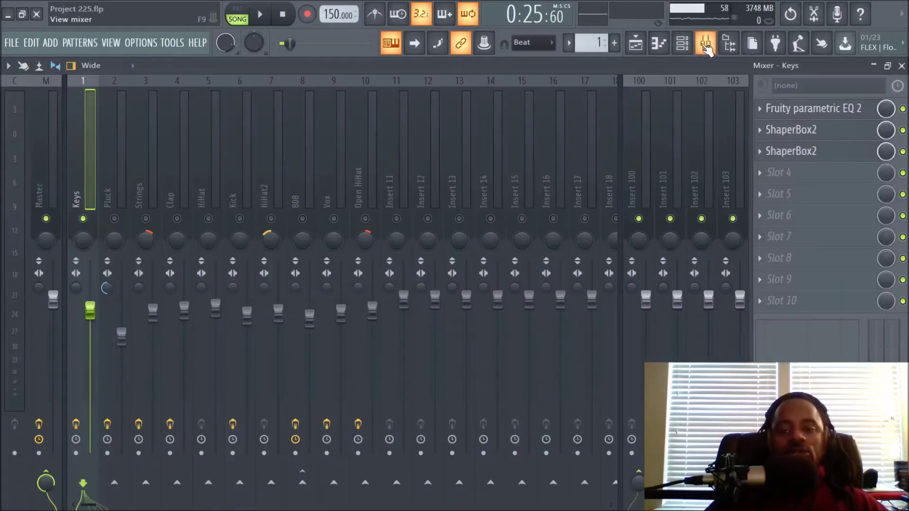
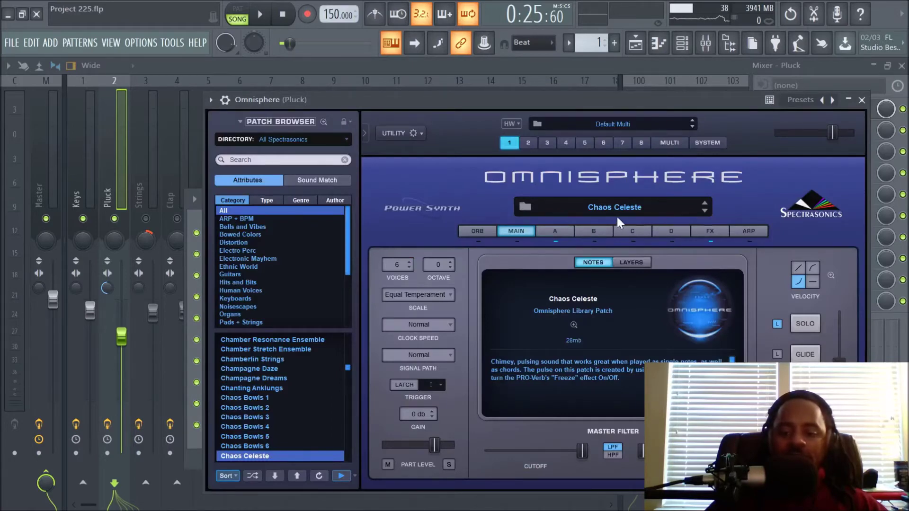
# - Close the Pluck channel's Omnisphere, check the Fruity parametric EQ 2 on the Pluck insert and play the Pluck together with the Keys
pyautogui.click(860, 101)
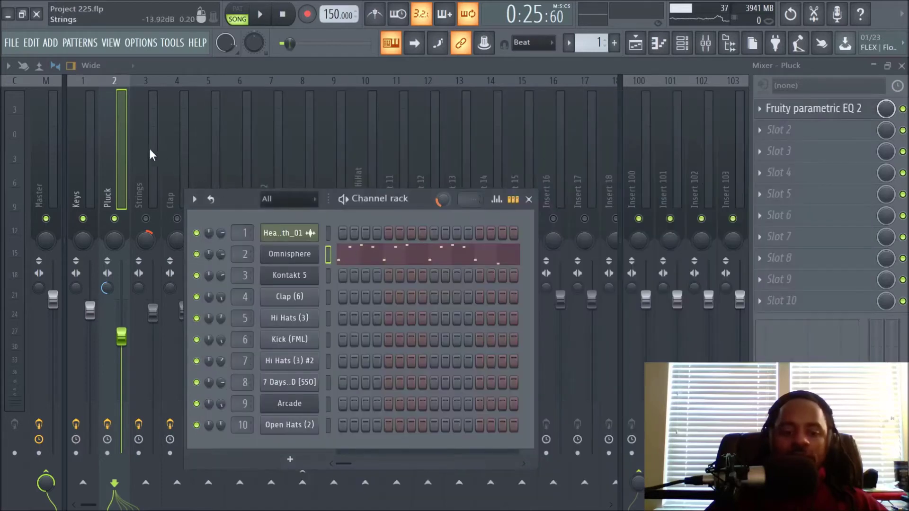
pyautogui.click(834, 112)
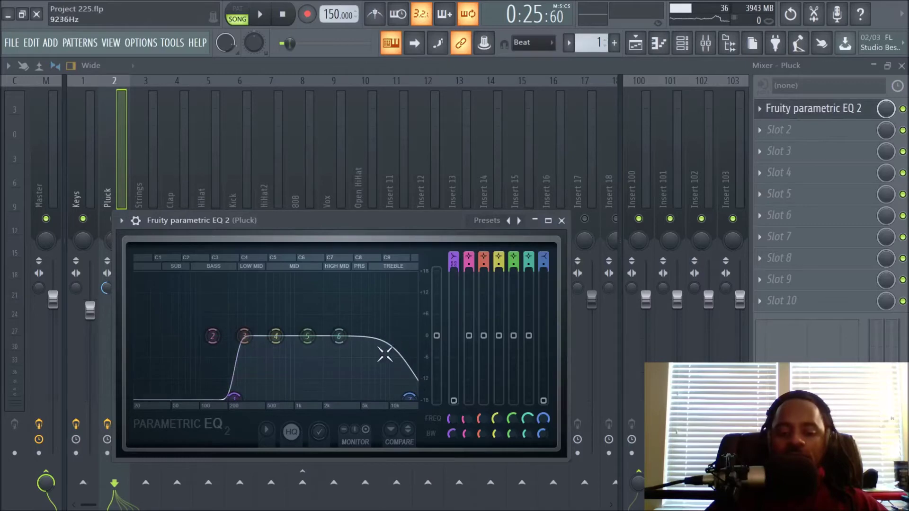
pyautogui.click(561, 221)
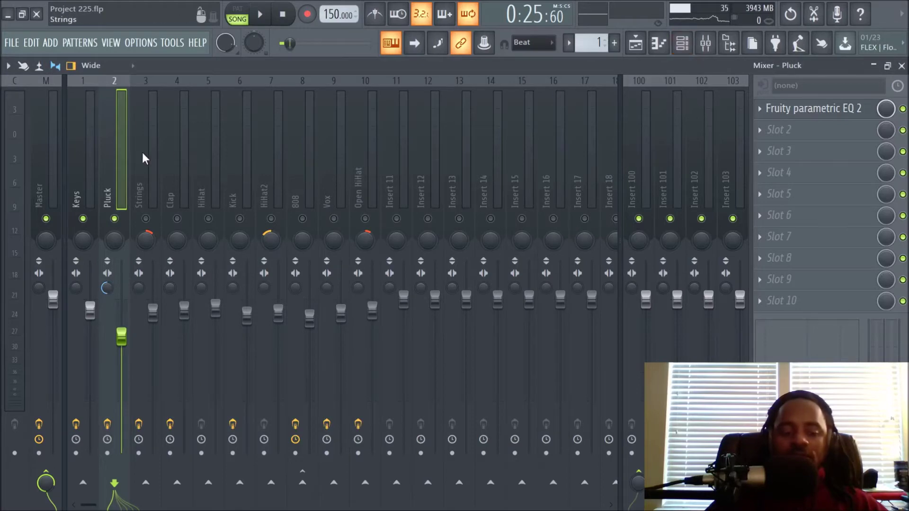
pyautogui.press('space')
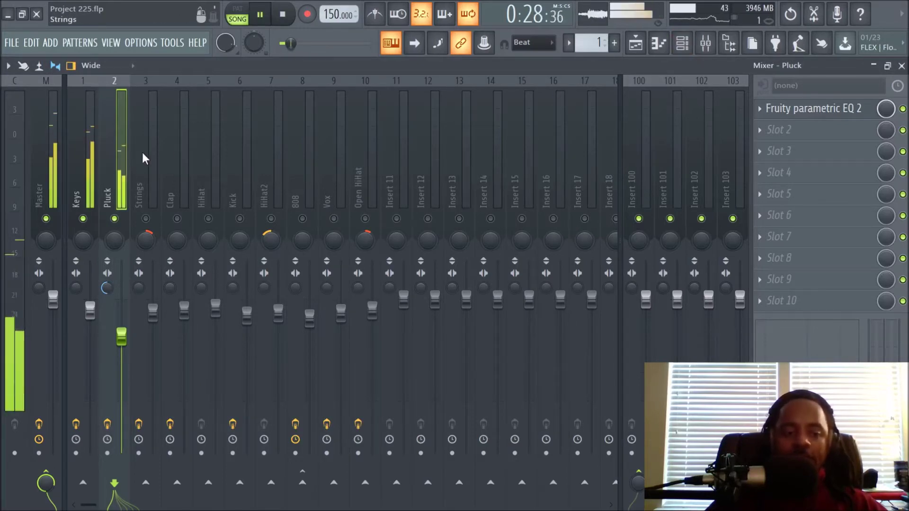
# - Stop playback, open the Pluck channel's Omnisphere and view its full patch browser without changing the Chaos Celeste patch
pyautogui.press('space')
pyautogui.click(682, 44)
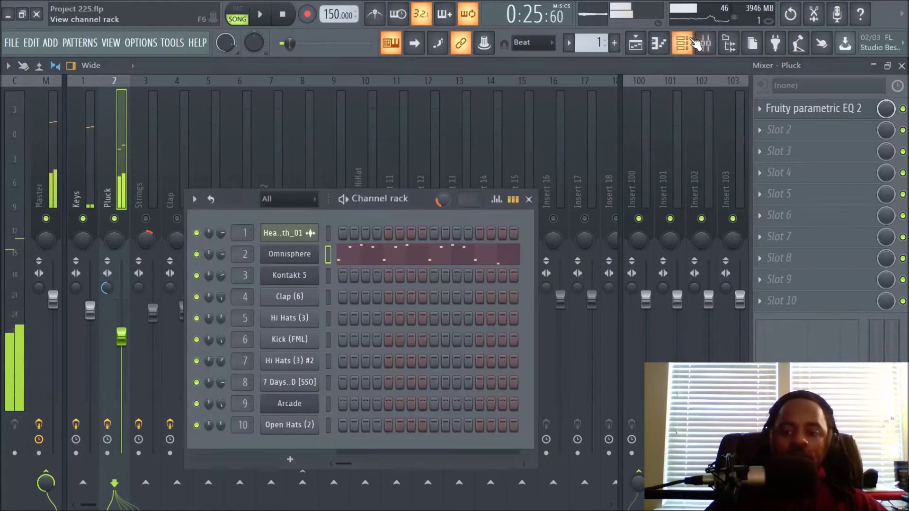
pyautogui.click(298, 256)
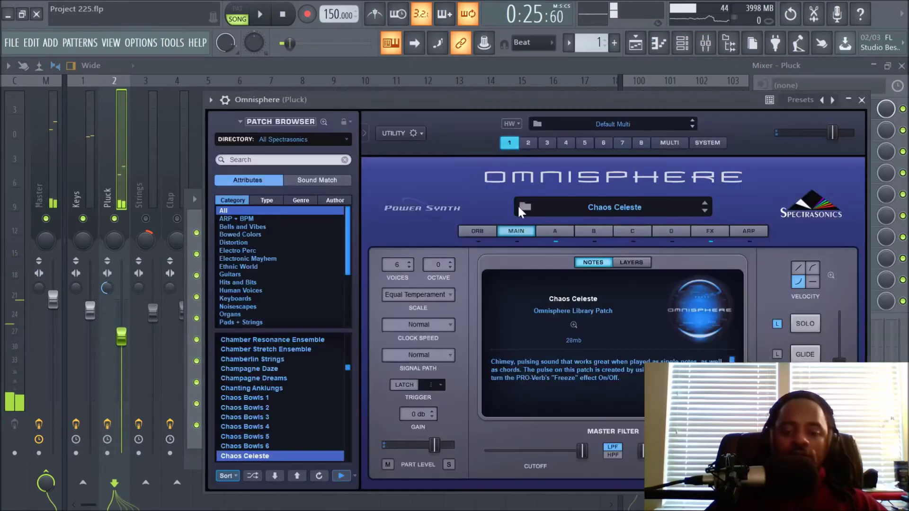
pyautogui.click(564, 206)
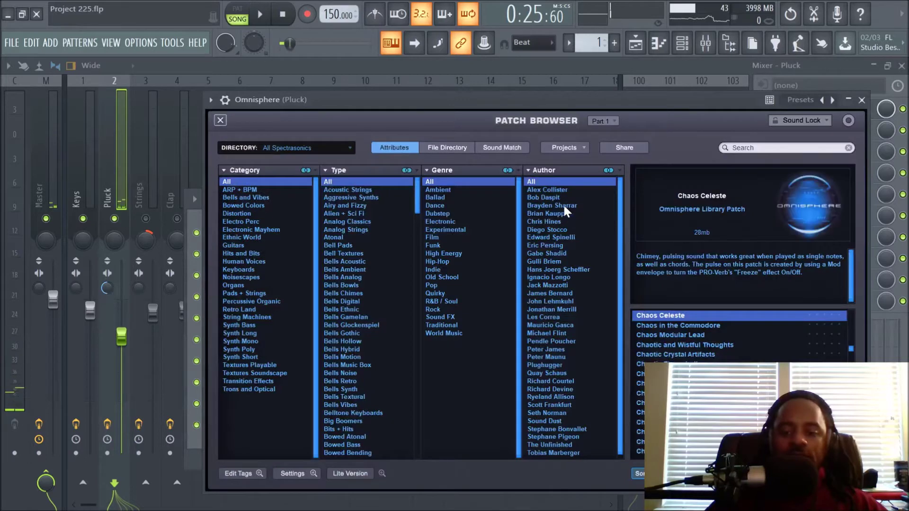
pyautogui.click(222, 119)
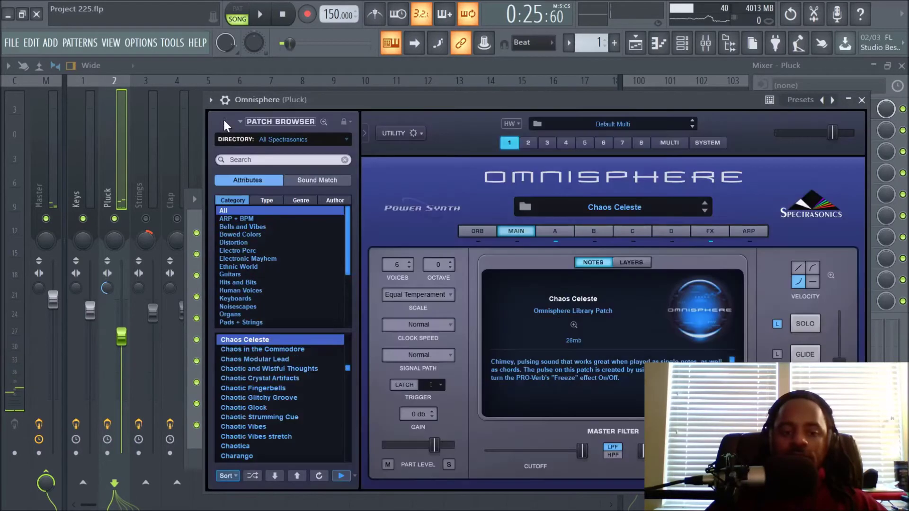
# - Examine layer A and the Tape Slammer effect of the Chaos Celeste patch, return to its main page and close Omnisphere
pyautogui.click(558, 234)
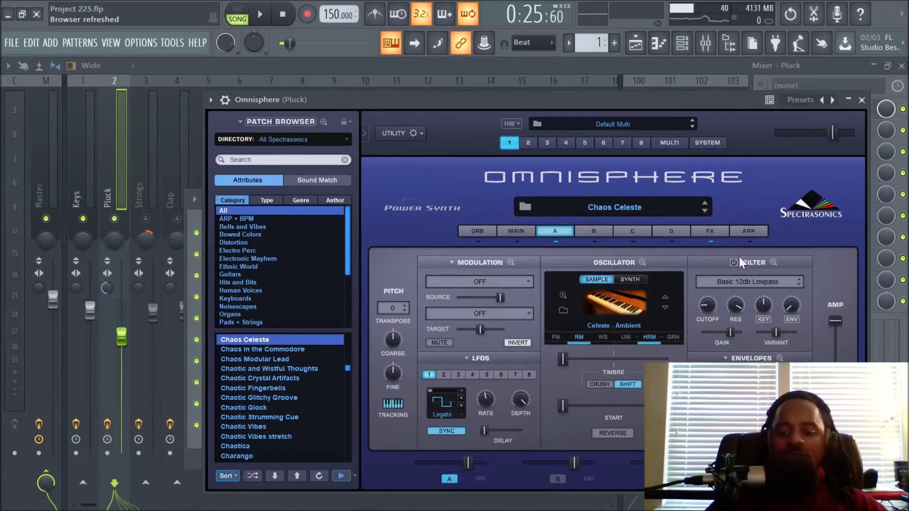
pyautogui.click(709, 237)
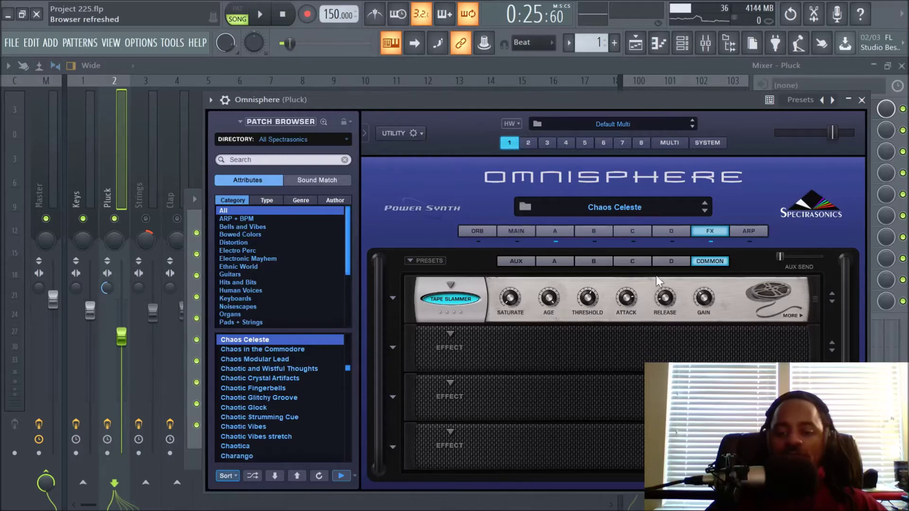
pyautogui.click(554, 231)
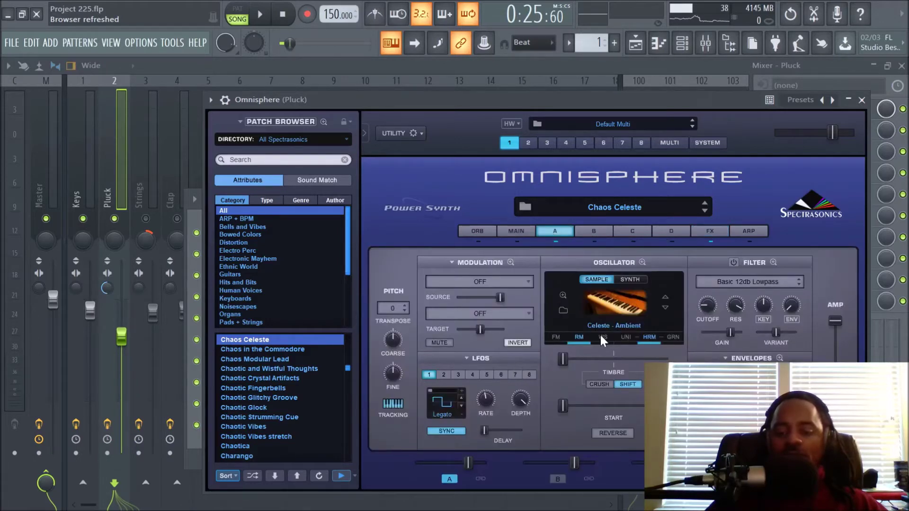
pyautogui.click(710, 232)
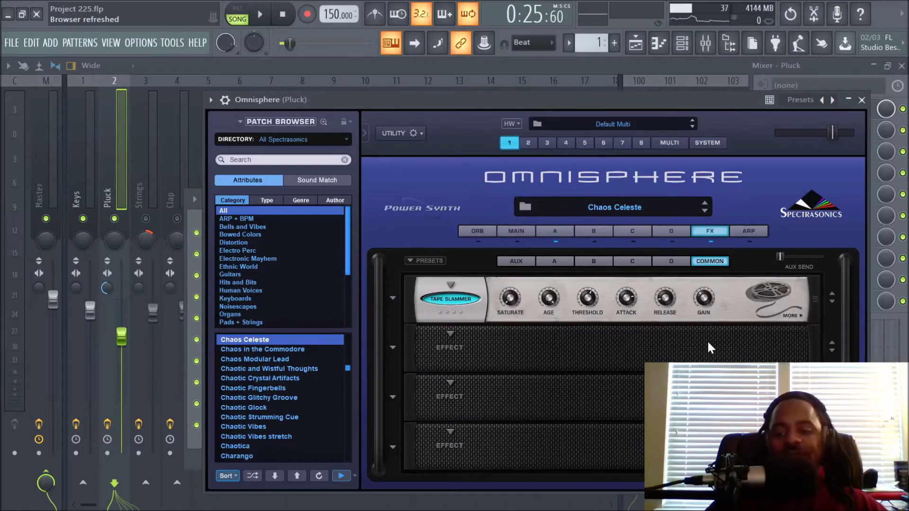
pyautogui.click(555, 231)
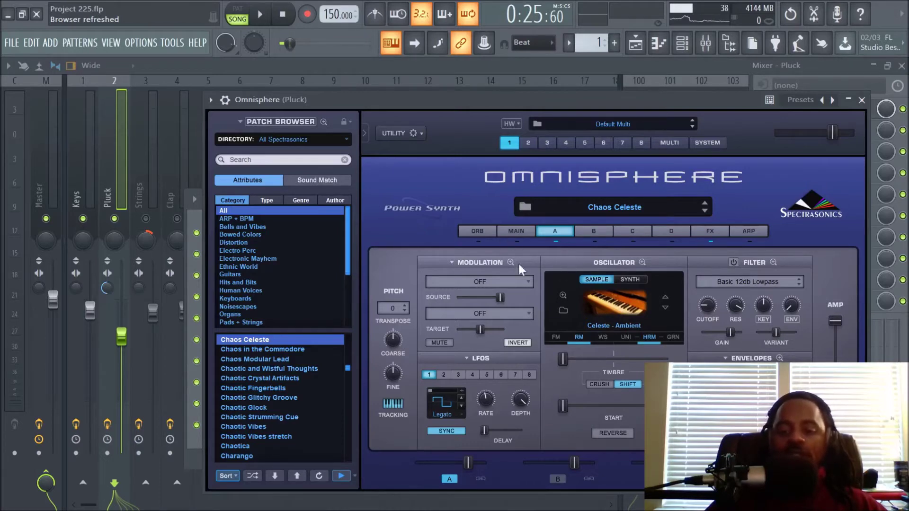
pyautogui.click(517, 230)
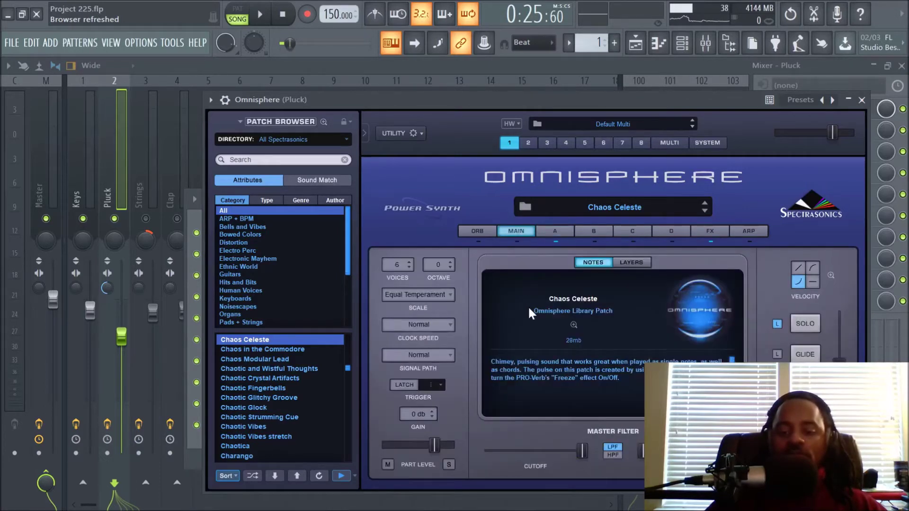
pyautogui.click(861, 100)
# - Select the Strings insert, unmute Track 3 with the Pattern 3 and Pattern 4 clips in the playlist and start playback
pyautogui.click(125, 148)
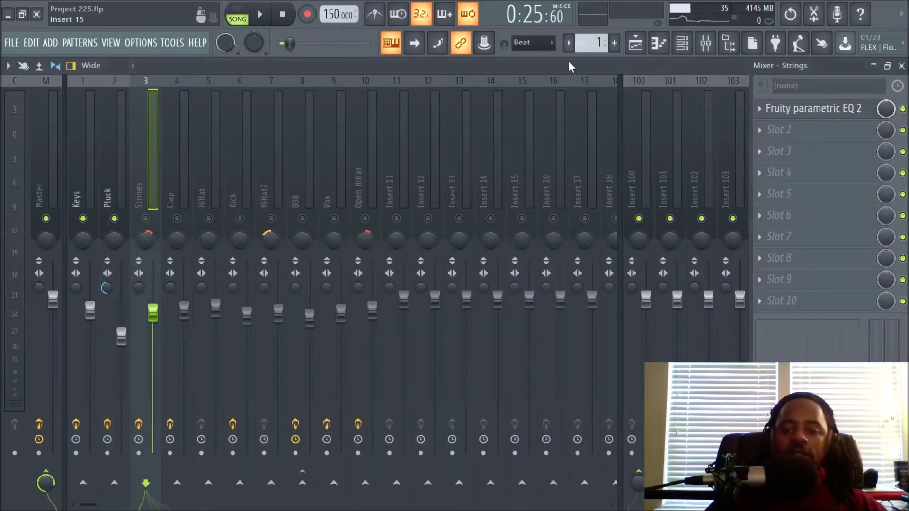
pyautogui.click(635, 42)
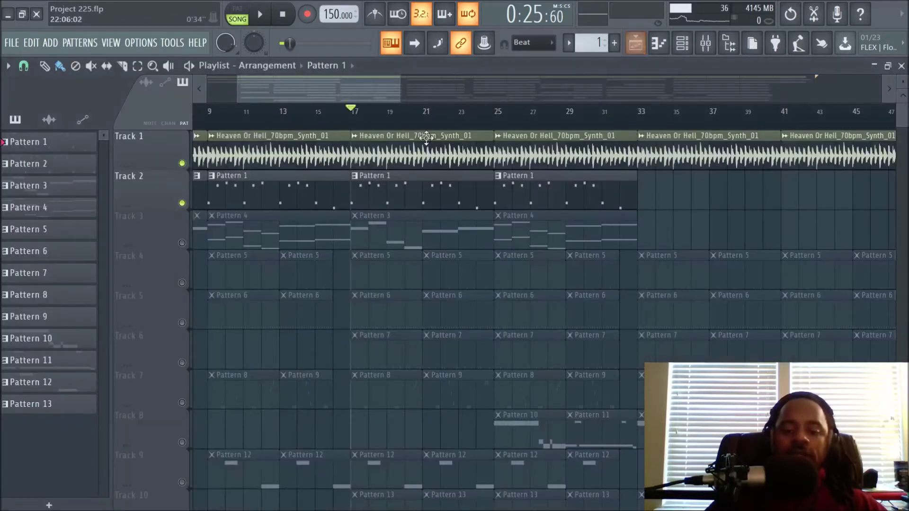
pyautogui.click(181, 243)
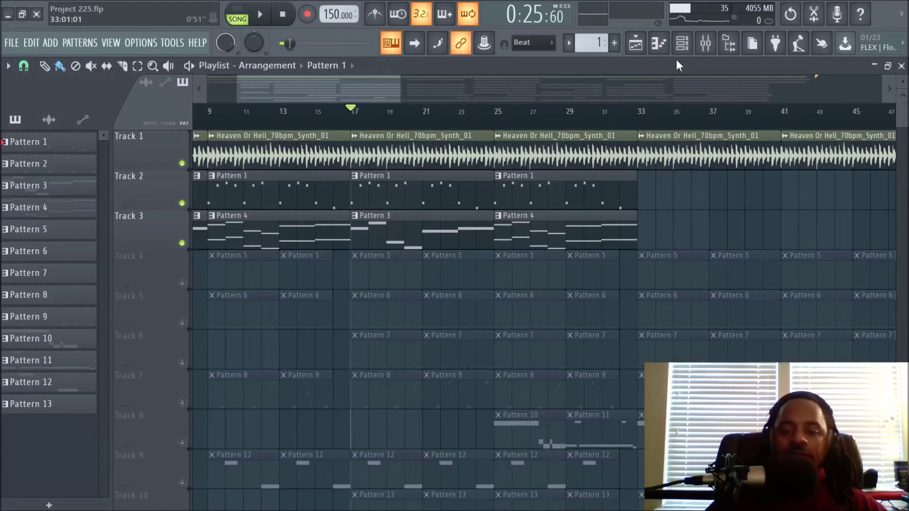
pyautogui.press('space')
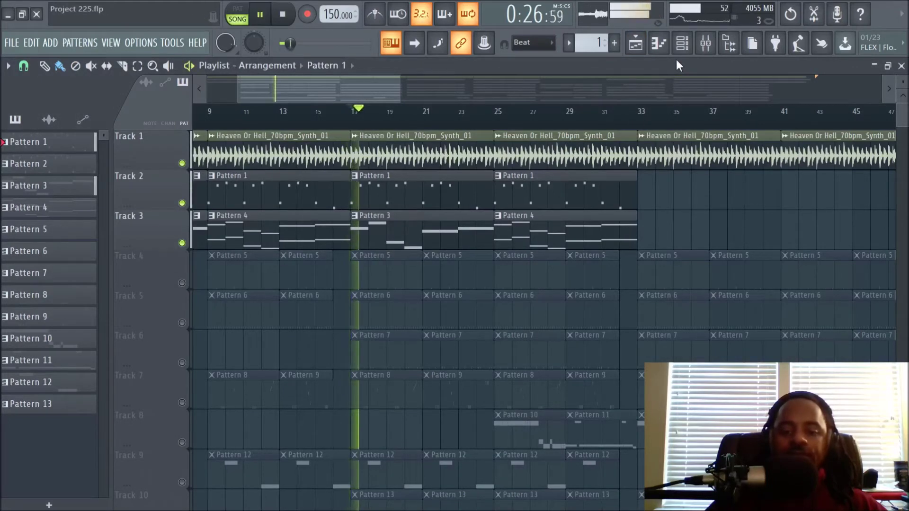
# - Enable the Strings insert in the mixer and play it together with the Keys and Pluck
pyautogui.click(705, 43)
pyautogui.press('space')
pyautogui.click(146, 218)
pyautogui.press('space')
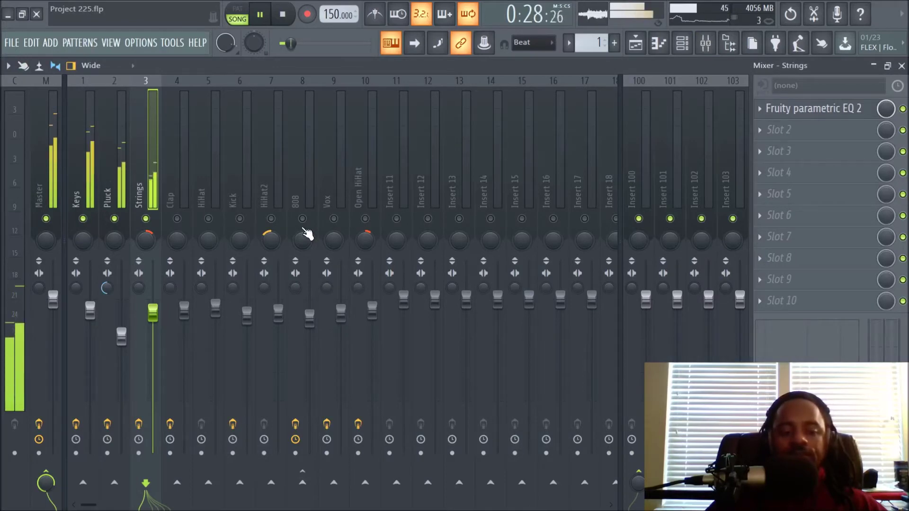
# - Enable all mixer inserts and check the Fruity parametric EQ 2 on the Strings insert during playback
pyautogui.rightClick(147, 218)
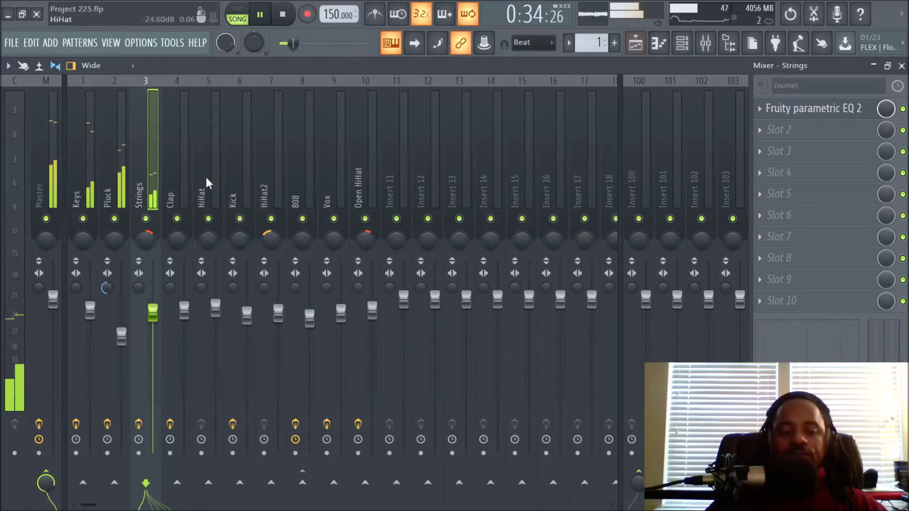
pyautogui.click(810, 114)
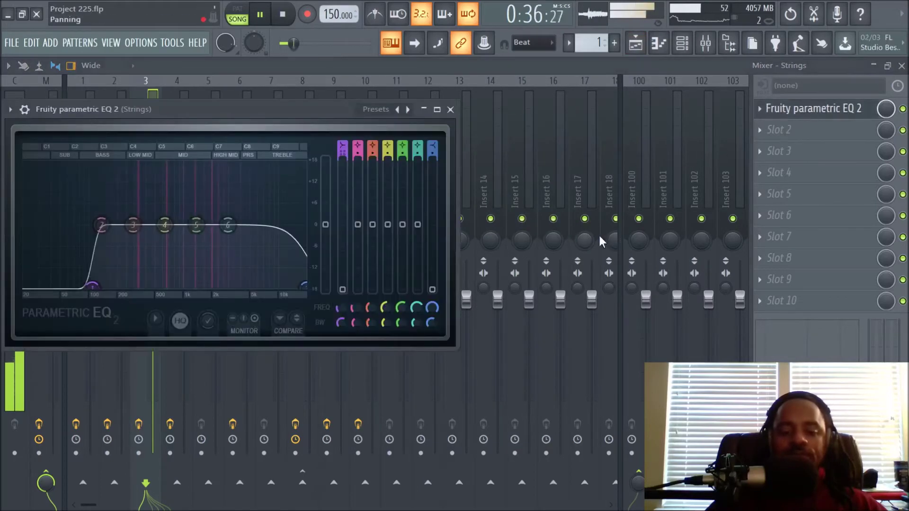
pyautogui.moveTo(241, 108); pyautogui.dragTo(533, 105)
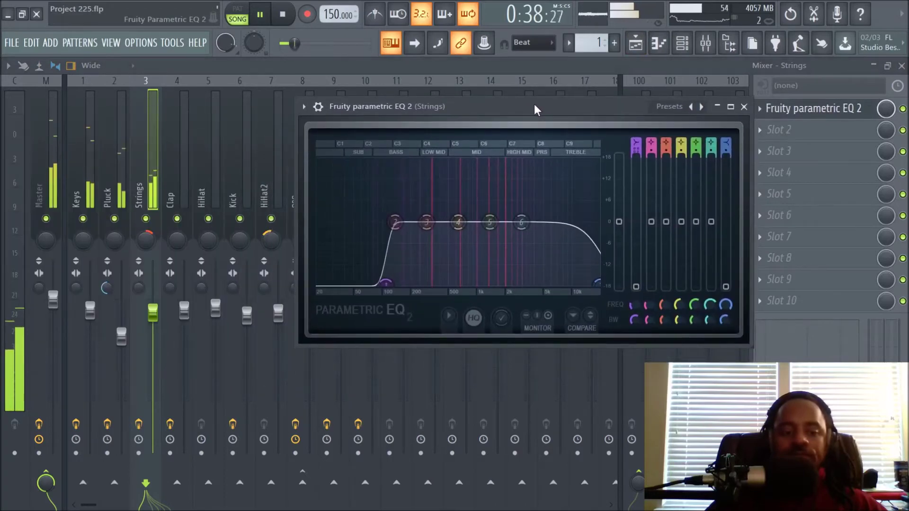
pyautogui.press('space')
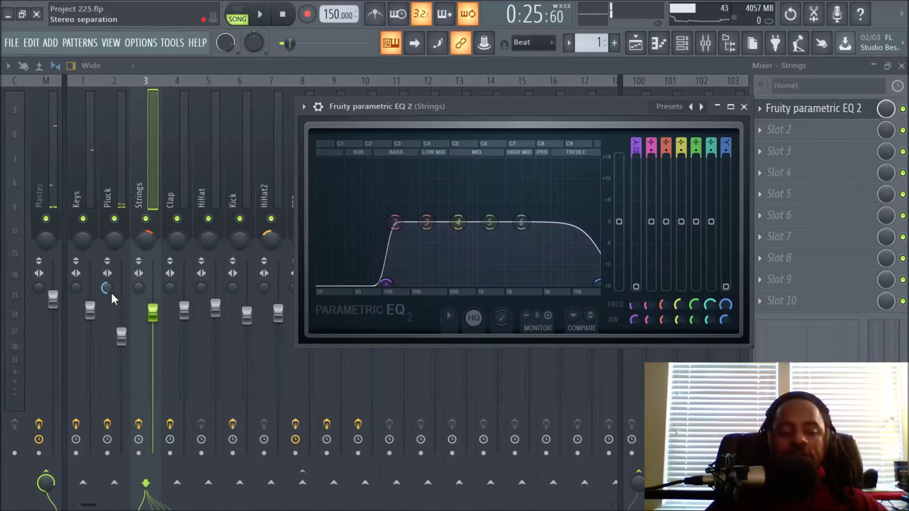
# - Try the Strings insert's stereo separation at 14% merged and reset it to its default
pyautogui.moveTo(138, 294); pyautogui.dragTo(138, 305)
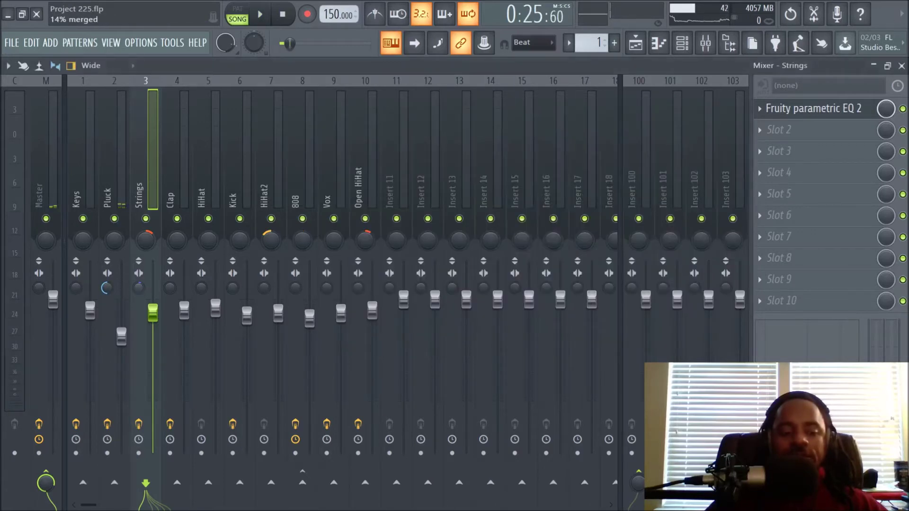
pyautogui.rightClick(138, 288)
pyautogui.click(147, 296)
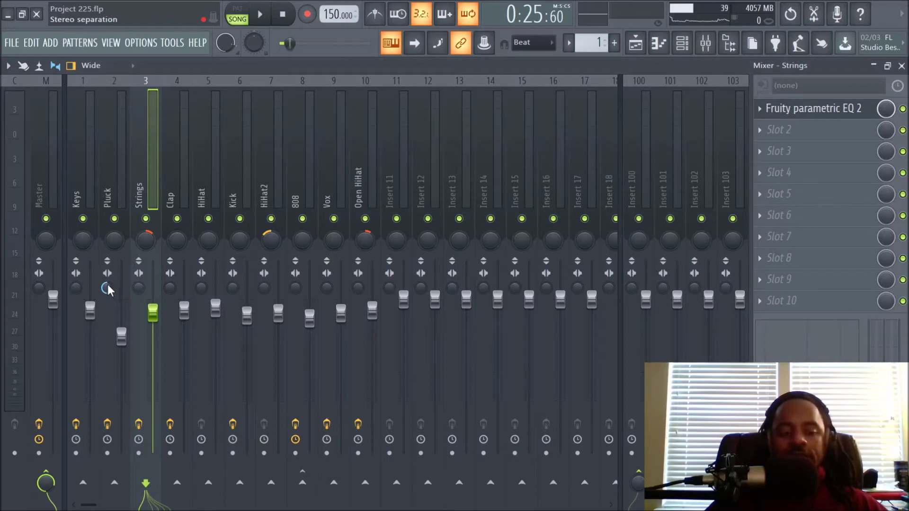
# - Solo the Pluck insert and listen to it with its stereo separation applied
pyautogui.rightClick(114, 219)
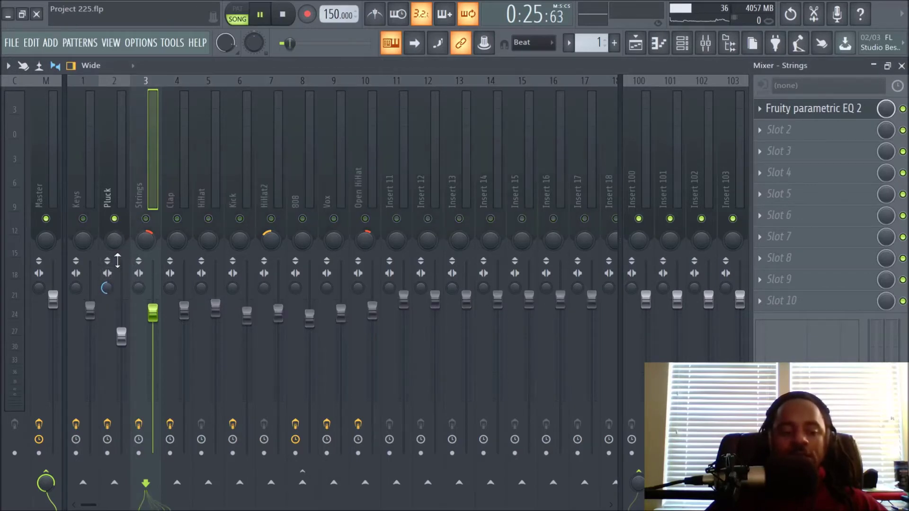
pyautogui.press('space')
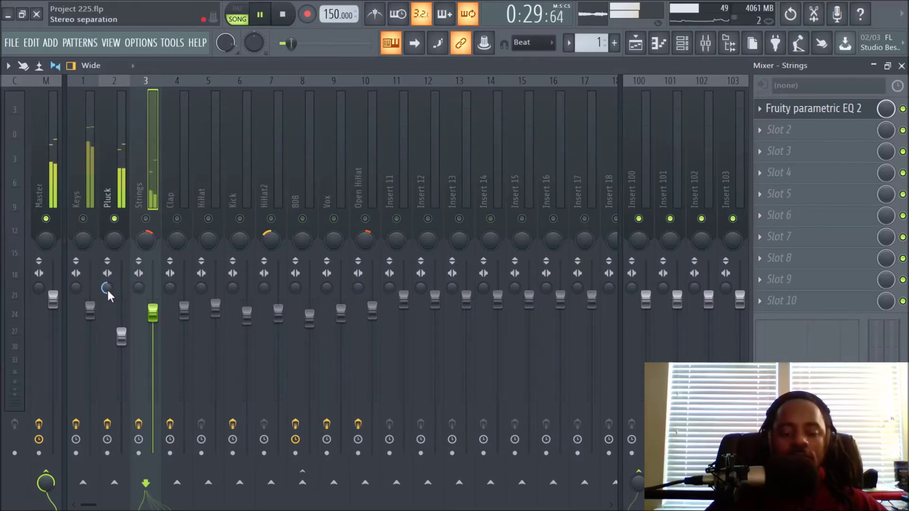
pyautogui.press('space')
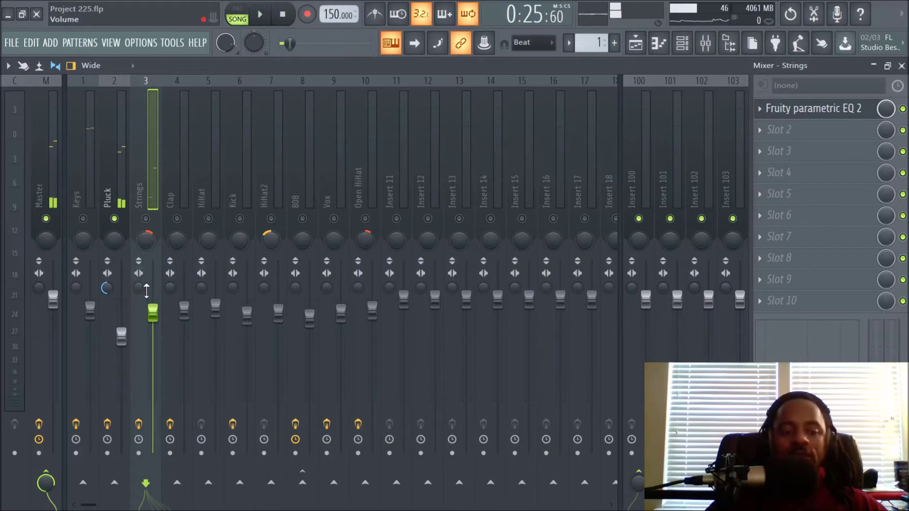
# - Audition the soloed Pluck with its stereo separation reset, restoring the separation and ending the solo
pyautogui.rightClick(107, 288)
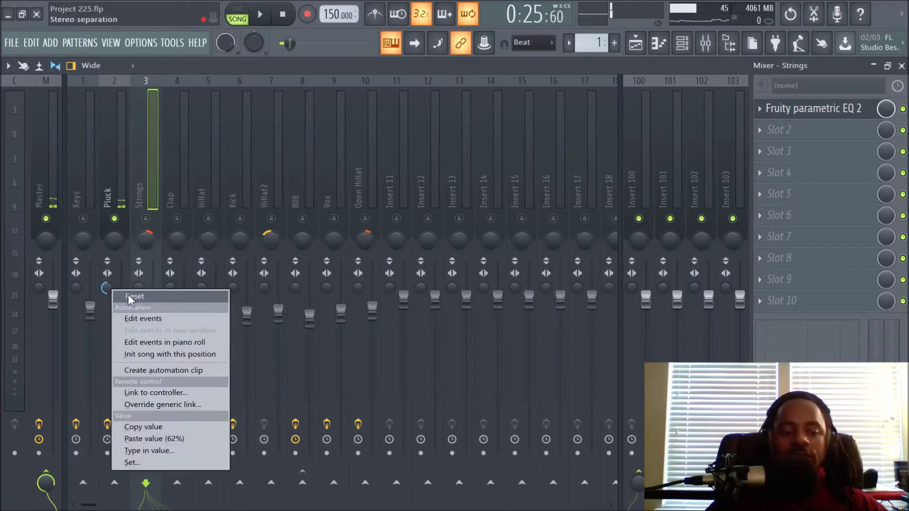
pyautogui.press('Escape')
pyautogui.press('space')
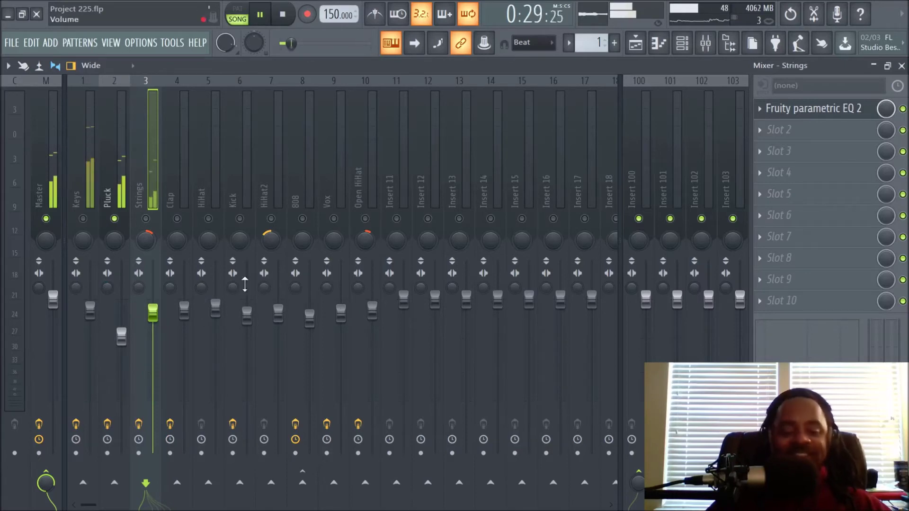
pyautogui.press('space')
pyautogui.click(106, 290)
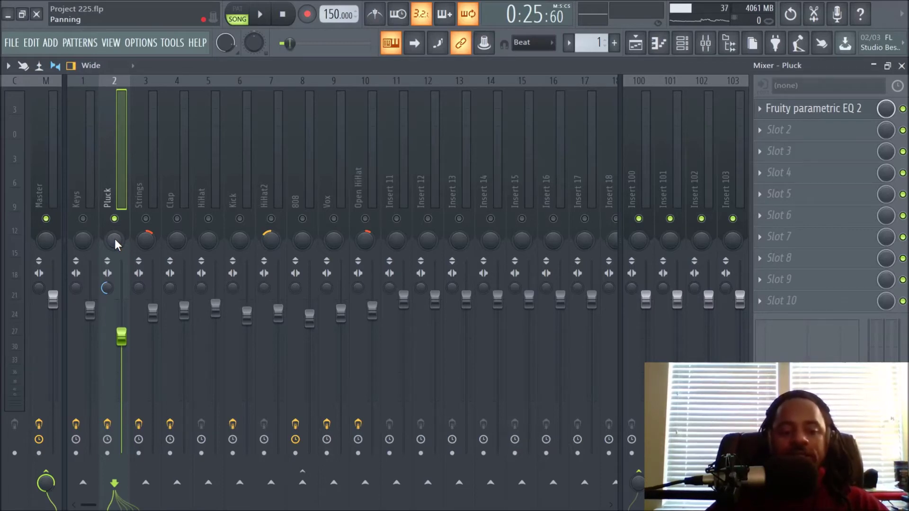
pyautogui.rightClick(115, 219)
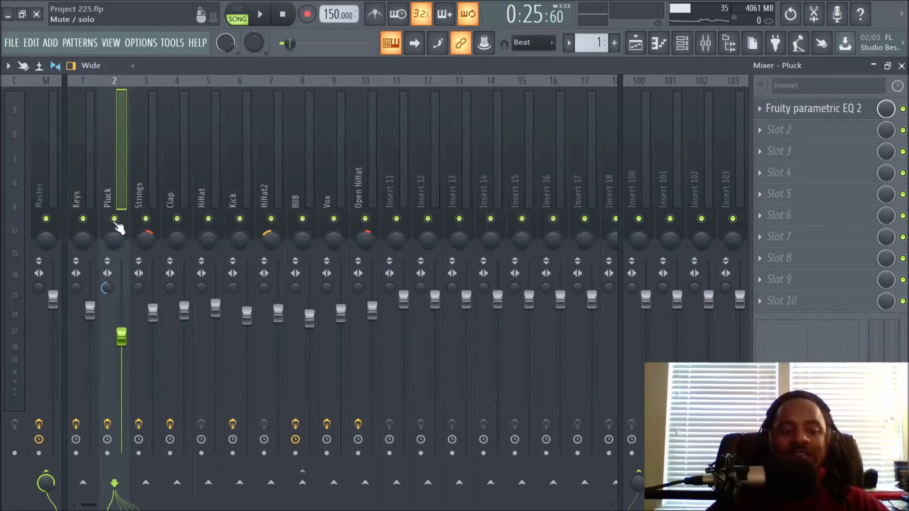
# - Open the Strings channel's Kontakt 5, look over the fx and main pages of its Analog Strings instrument and close it
pyautogui.click(682, 46)
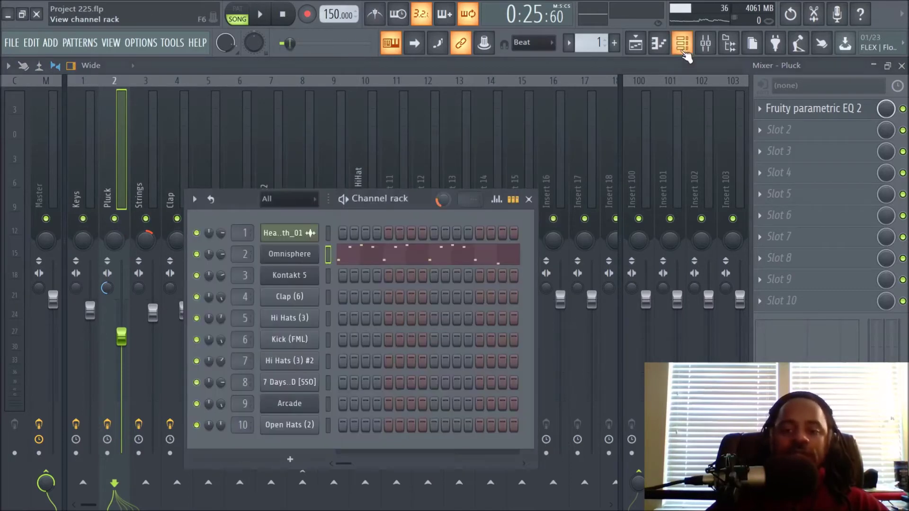
pyautogui.click(329, 276)
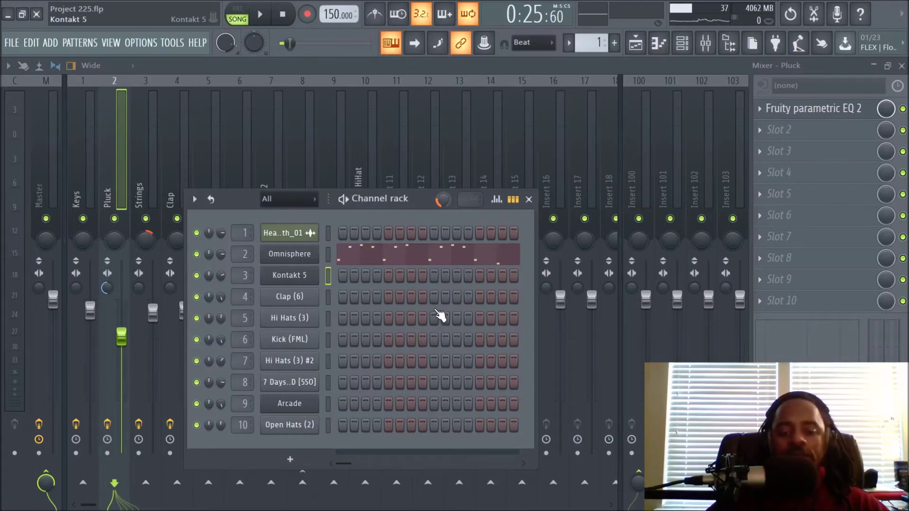
pyautogui.click(290, 274)
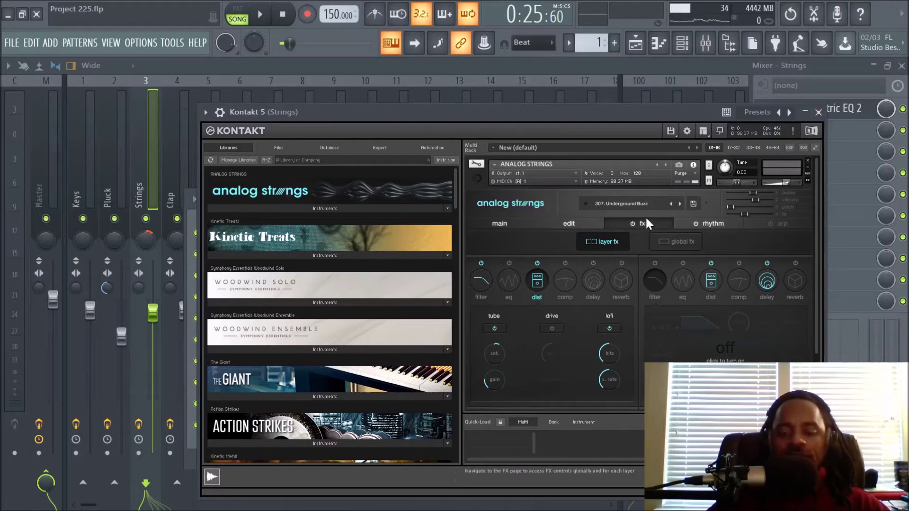
pyautogui.click(507, 226)
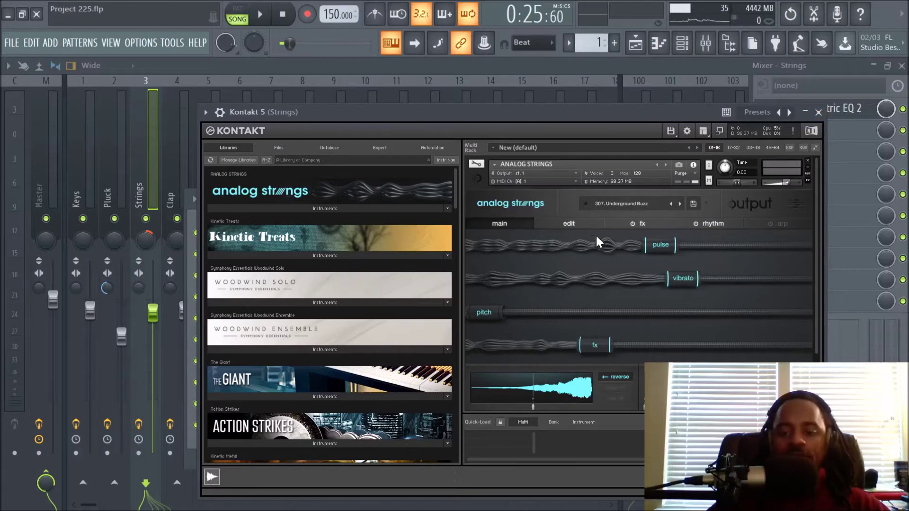
pyautogui.click(818, 112)
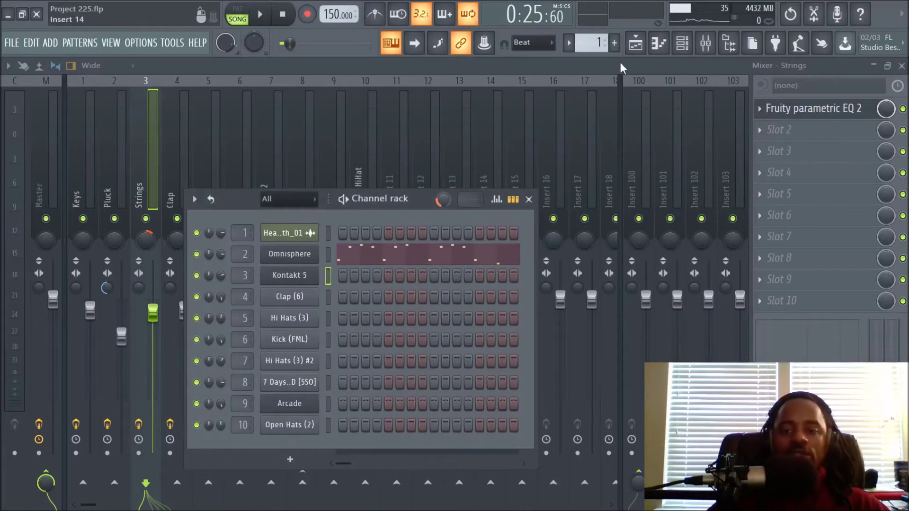
# - Open the Strings' Pattern 3 clip from the playlist in the piano roll and play it
pyautogui.click(637, 44)
pyautogui.click(386, 210)
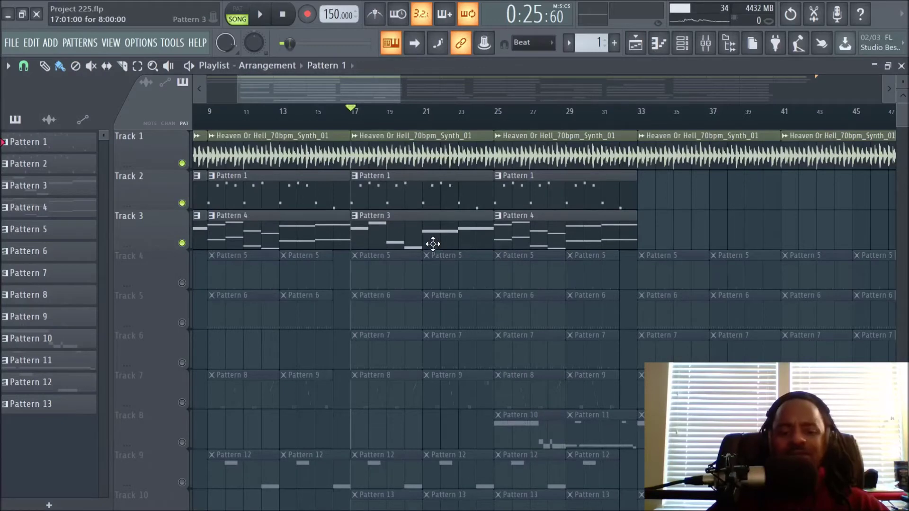
pyautogui.doubleClick(412, 241)
pyautogui.press('space')
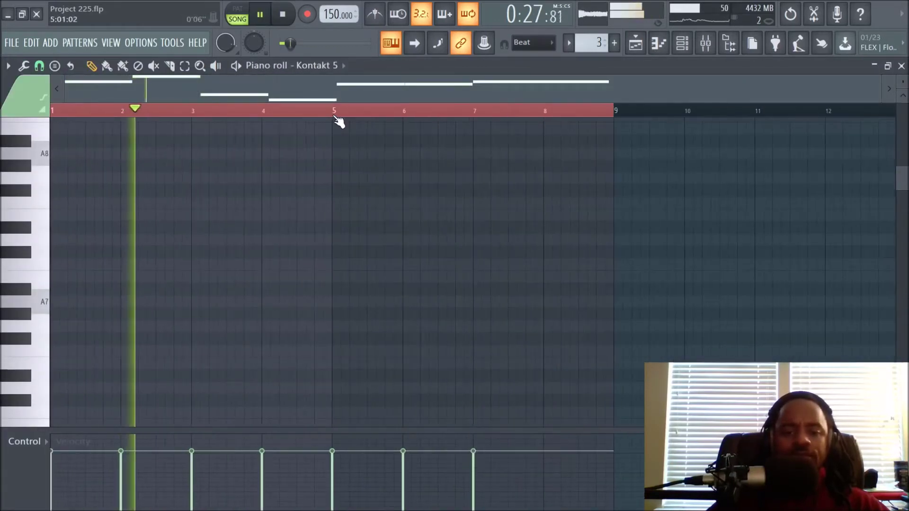
# - Look over the Strings' Pattern 3 notes in the piano roll, switch to Pattern 4 and stop playback
pyautogui.scroll(-15, 347, 154)
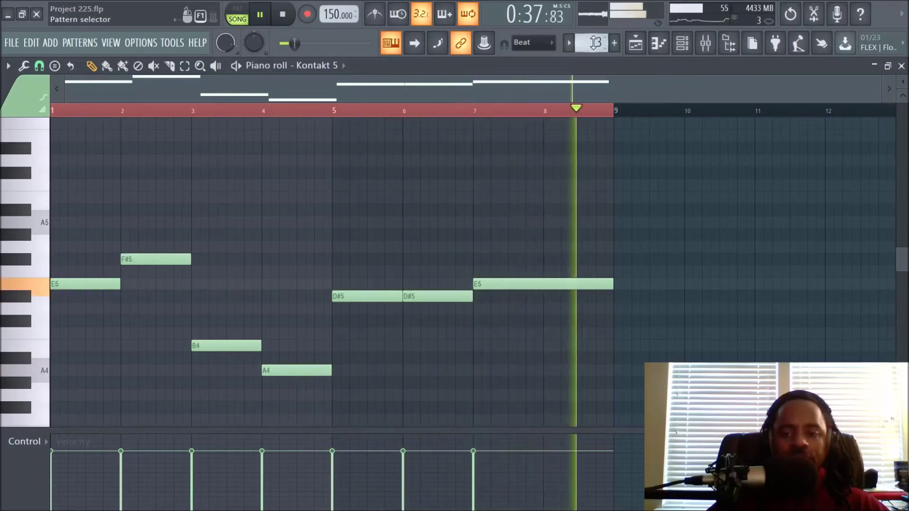
pyautogui.scroll(1, 593, 43)
pyautogui.scroll(1, 513, 248)
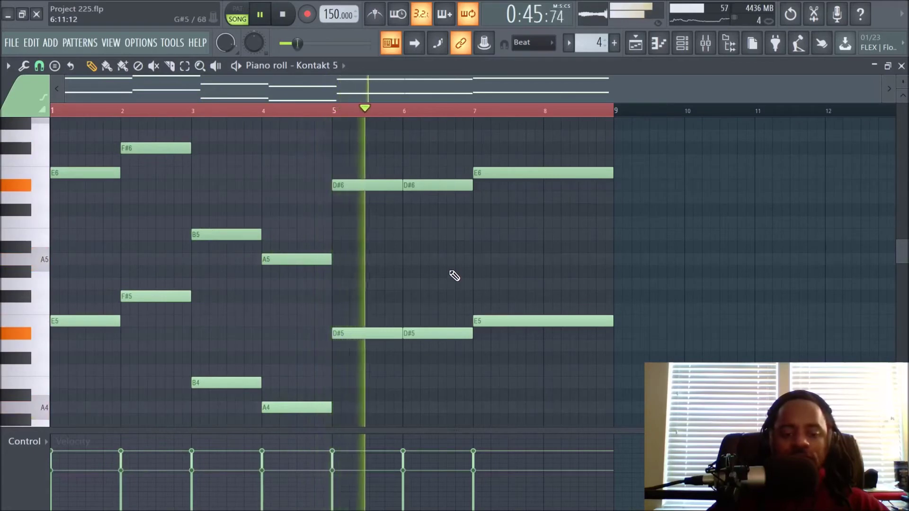
pyautogui.press('space')
# - Unmute Track 4 in the playlist, play the arrangement and select the Clap insert in the mixer
pyautogui.click(642, 48)
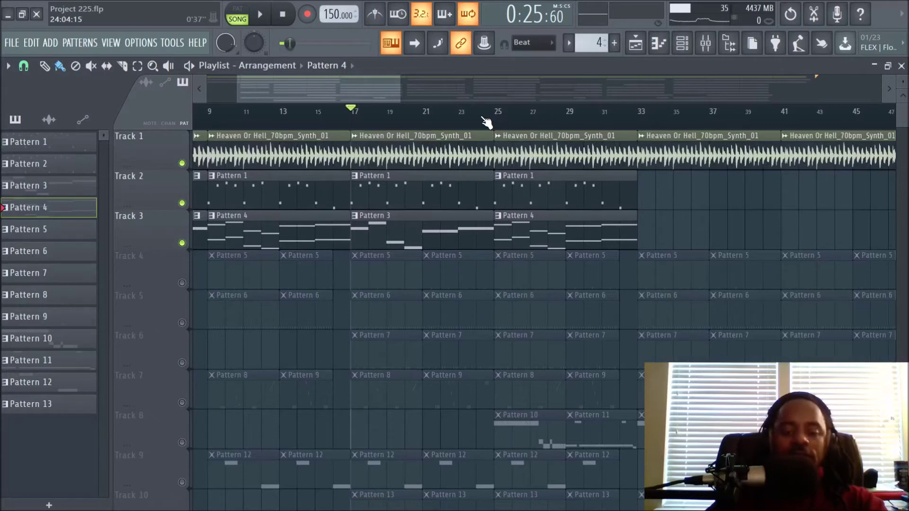
pyautogui.click(183, 284)
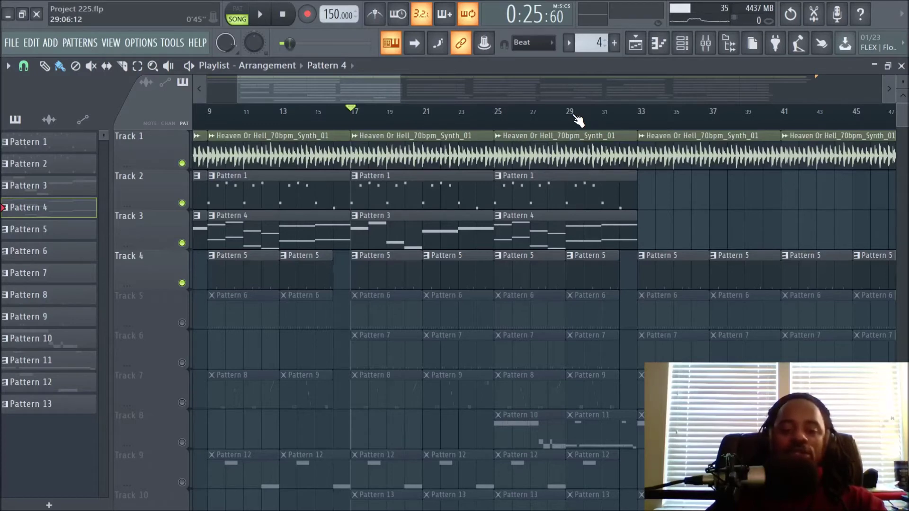
pyautogui.click(260, 15)
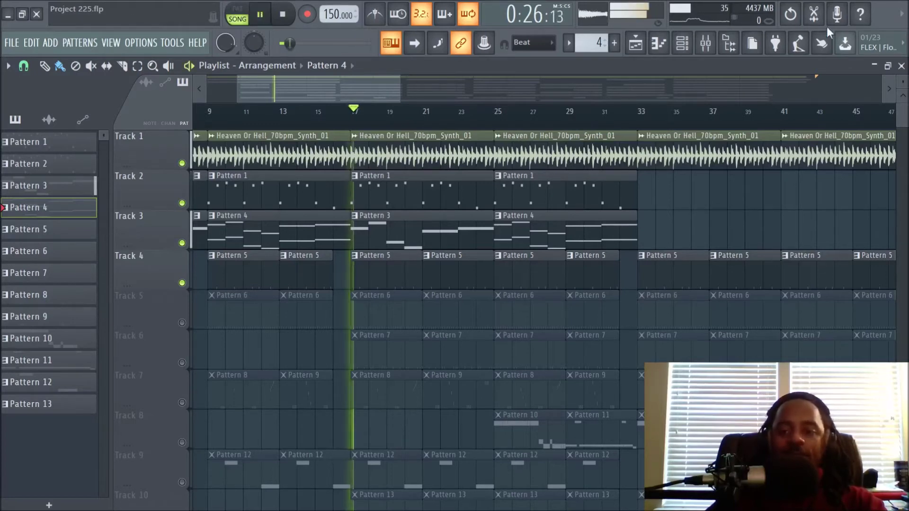
pyautogui.click(705, 43)
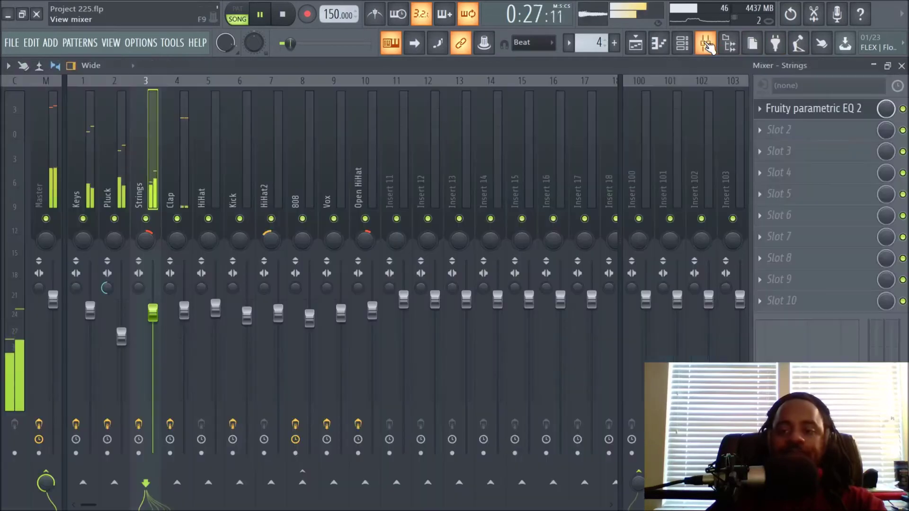
pyautogui.click(177, 151)
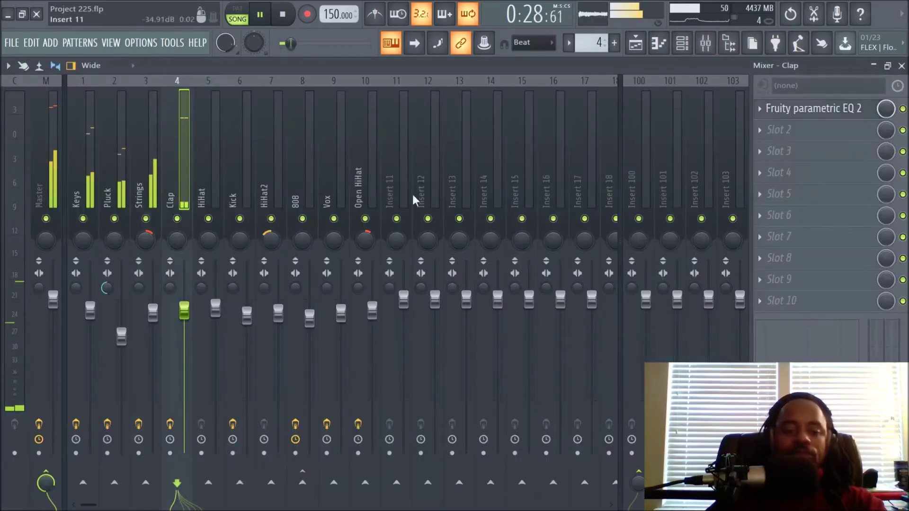
# - Look over the Clap (6) channel's sample settings from the channel rack and close them
pyautogui.click(683, 51)
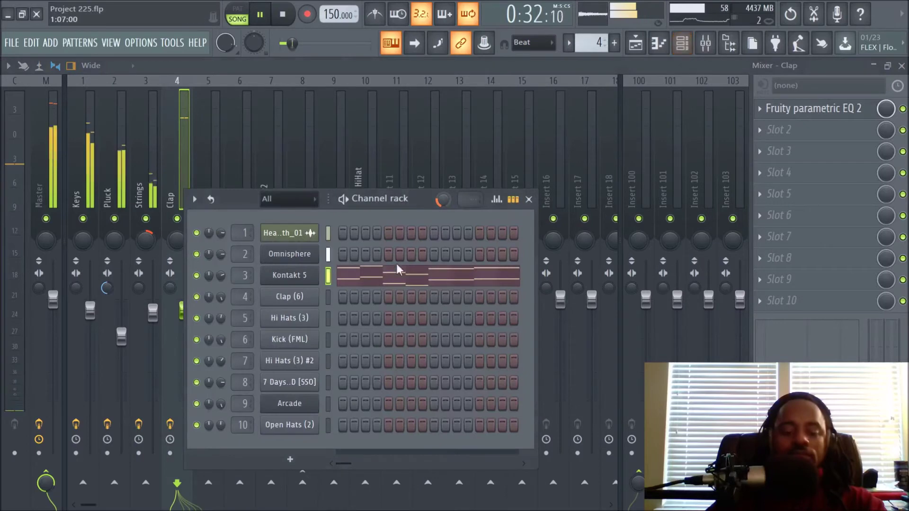
pyautogui.click(314, 300)
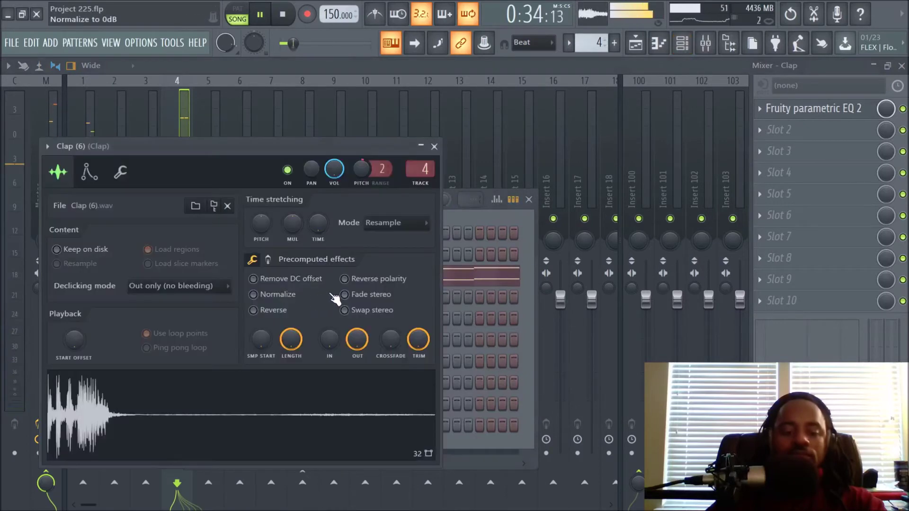
pyautogui.click(434, 146)
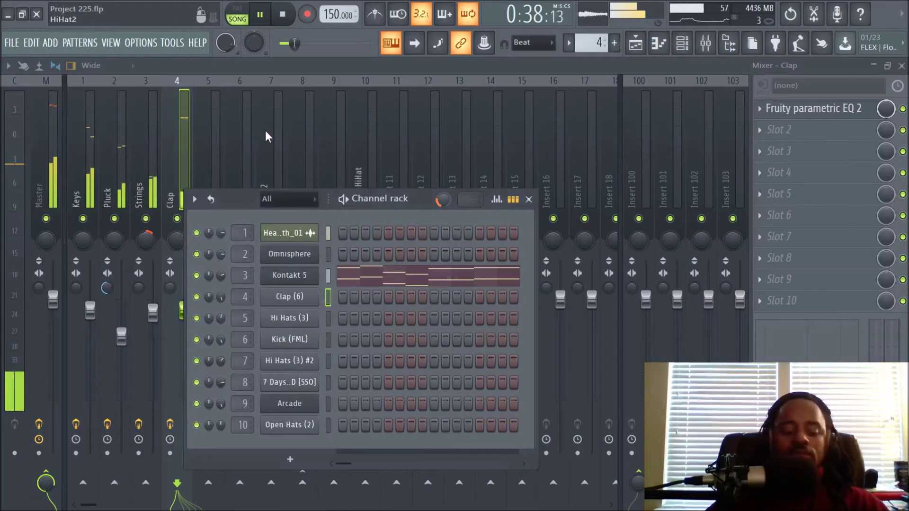
# - Examine the Clap insert's Fruity Parametric EQ 2 with playback stopped, close it and replay the beat briefly
pyautogui.press('space')
pyautogui.click(812, 110)
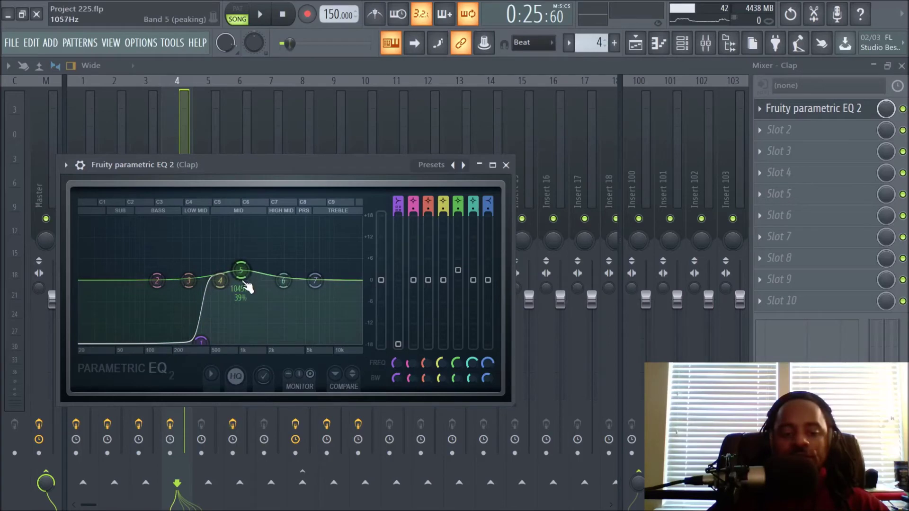
pyautogui.click(505, 165)
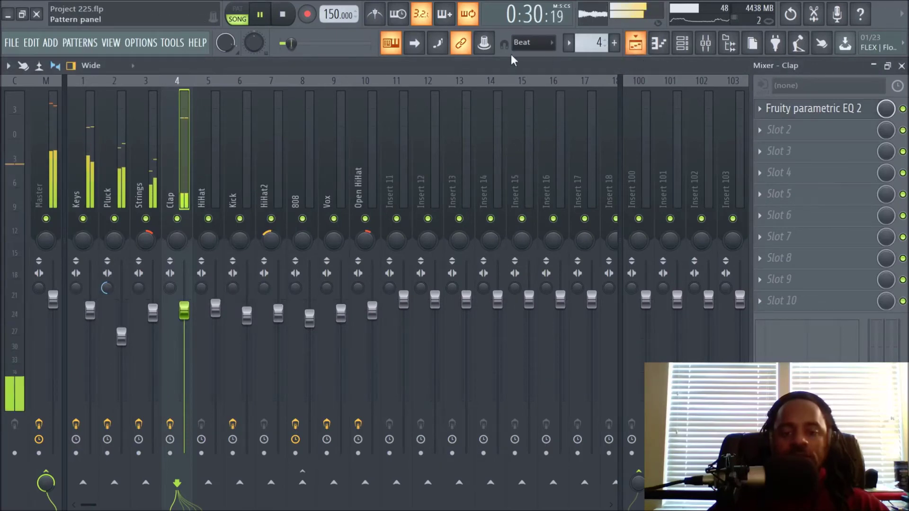
pyautogui.press('space')
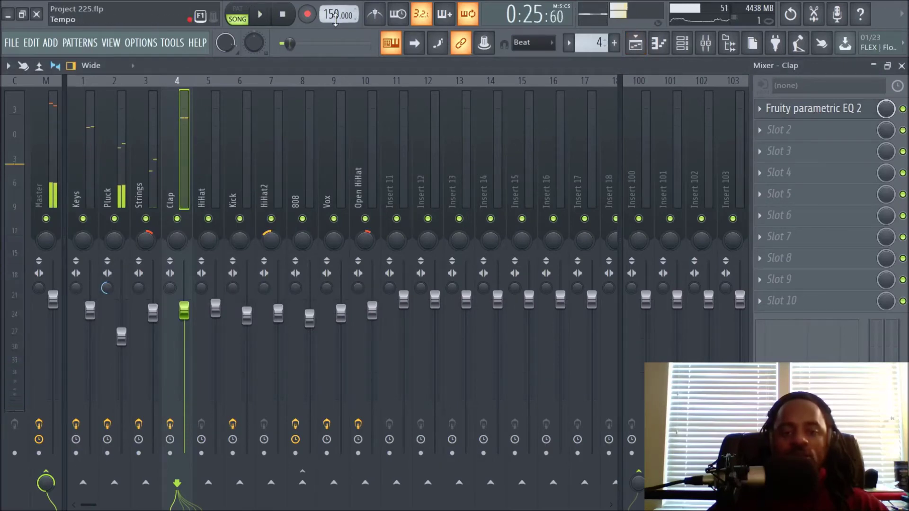
# - Unmute Track 5 in the playlist, play the arrangement and select the HiHat insert in the mixer
pyautogui.click(635, 43)
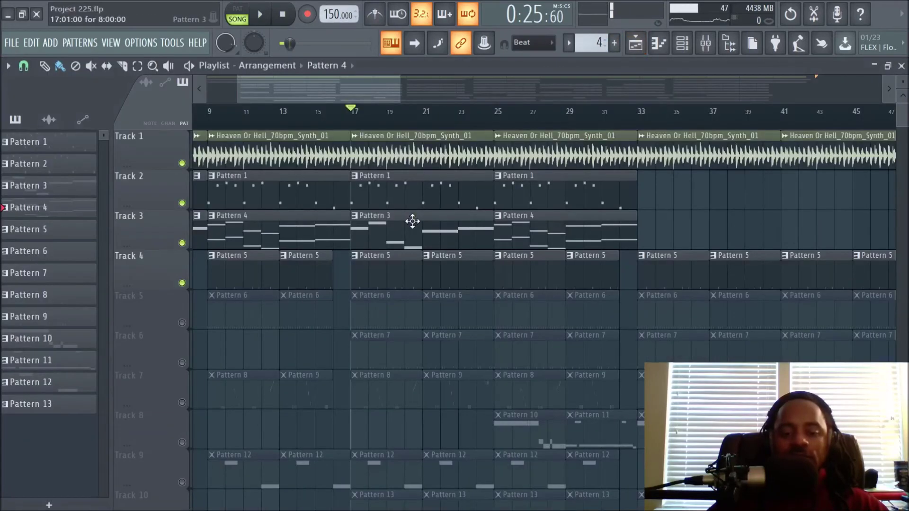
pyautogui.click(182, 323)
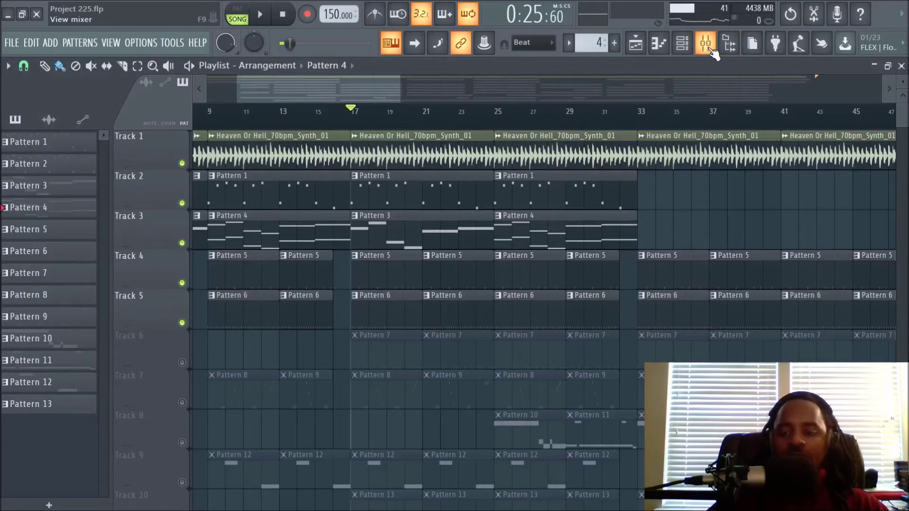
pyautogui.press('space')
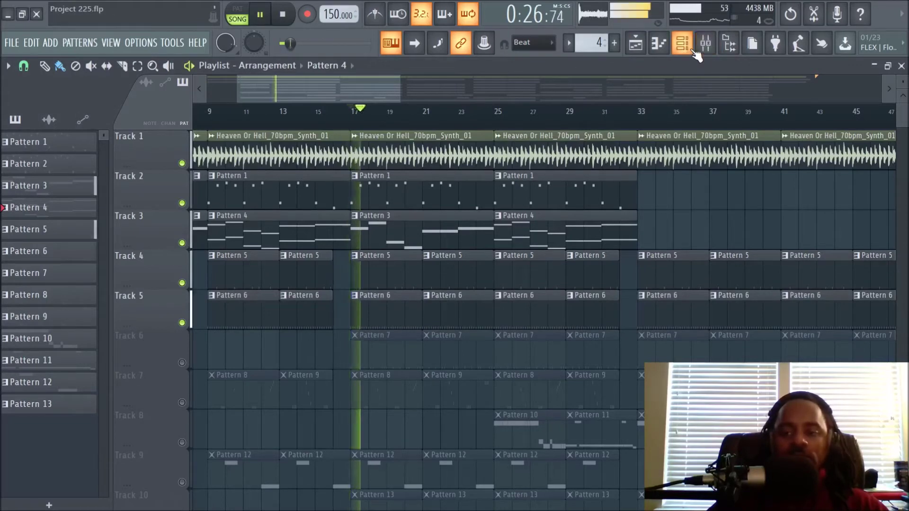
pyautogui.click(705, 43)
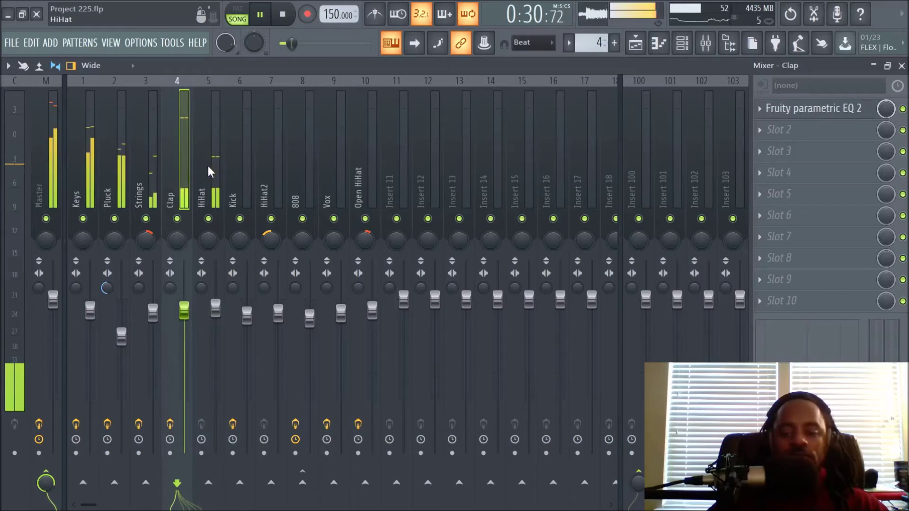
pyautogui.click(211, 169)
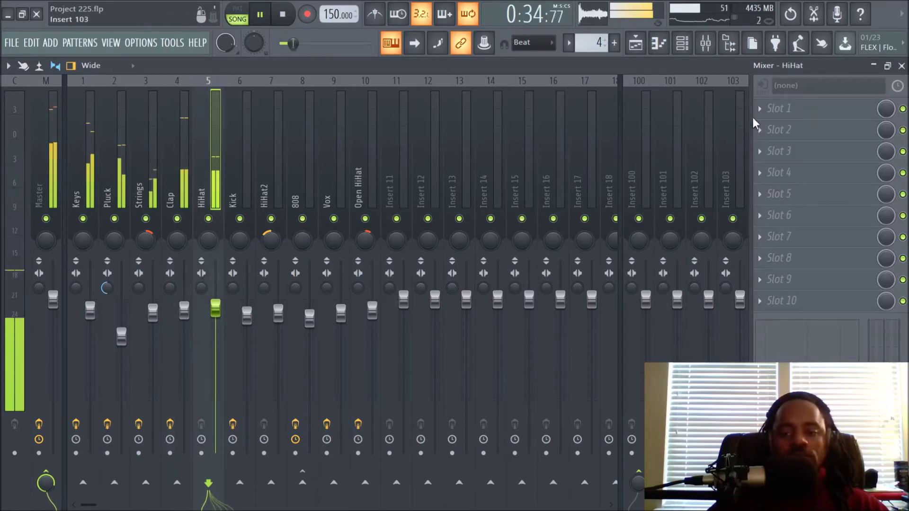
# - Stop playback, load Fruity Parametric EQ 2 into the HiHat insert's first effect slot and reposition its window
pyautogui.press('space')
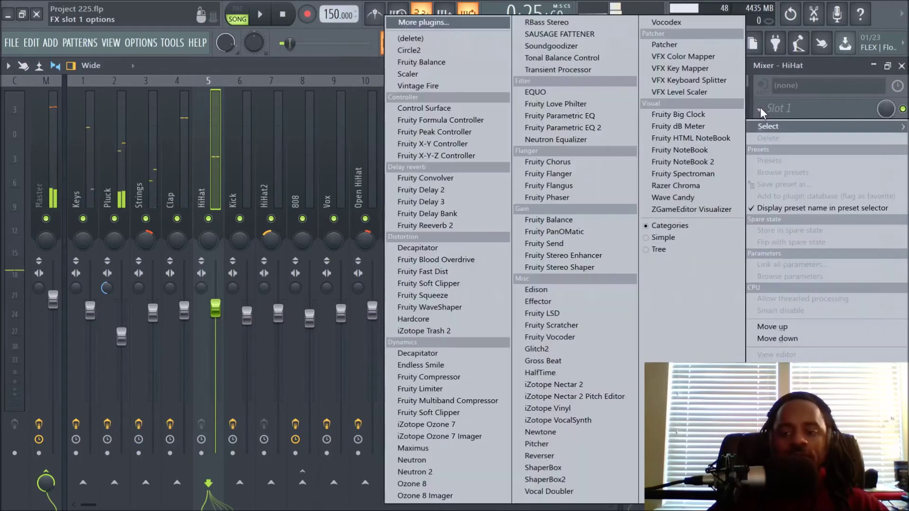
pyautogui.click(759, 109)
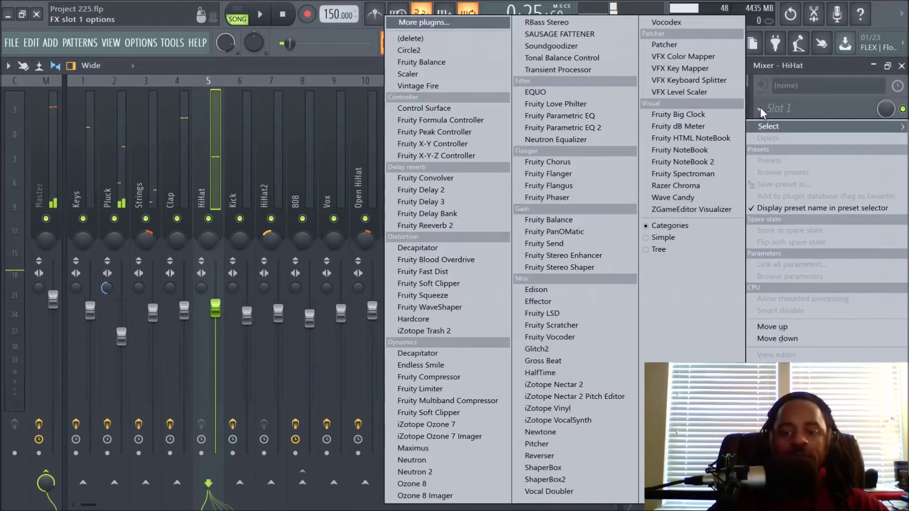
pyautogui.click(597, 127)
pyautogui.moveTo(383, 181); pyautogui.dragTo(617, 194)
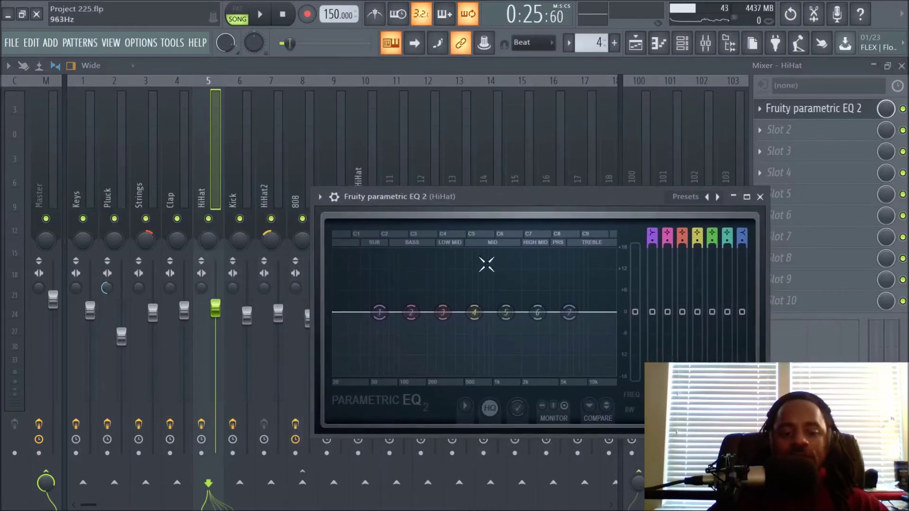
# - Play the beat to examine the HiHat's frequency spectrum in the EQ, and stop playback
pyautogui.press('space')
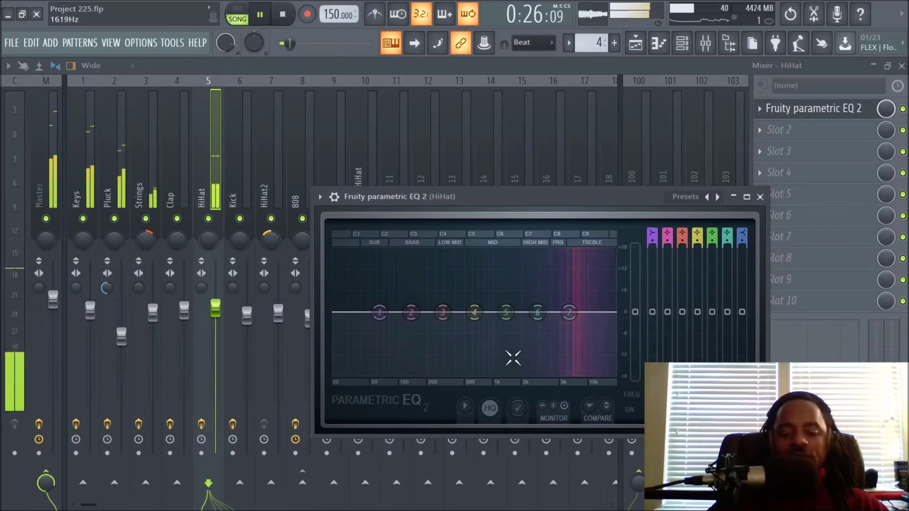
pyautogui.press('space')
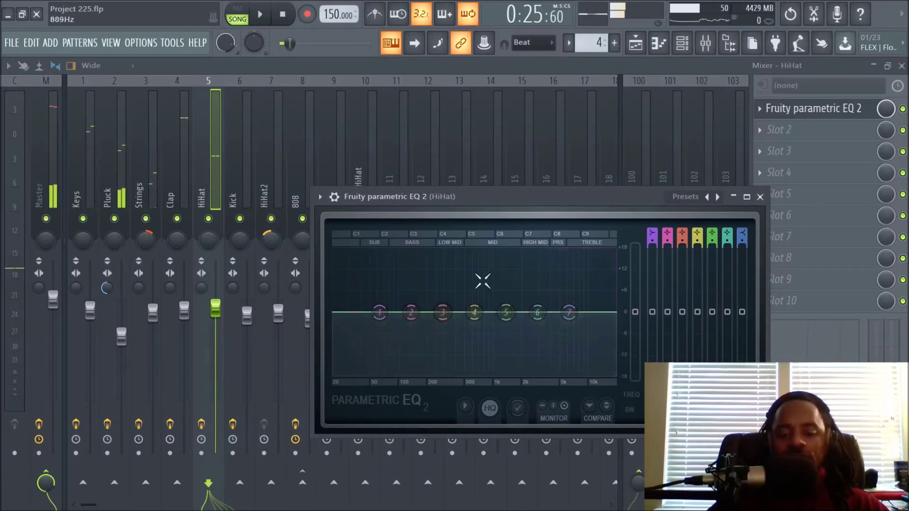
pyautogui.press('space')
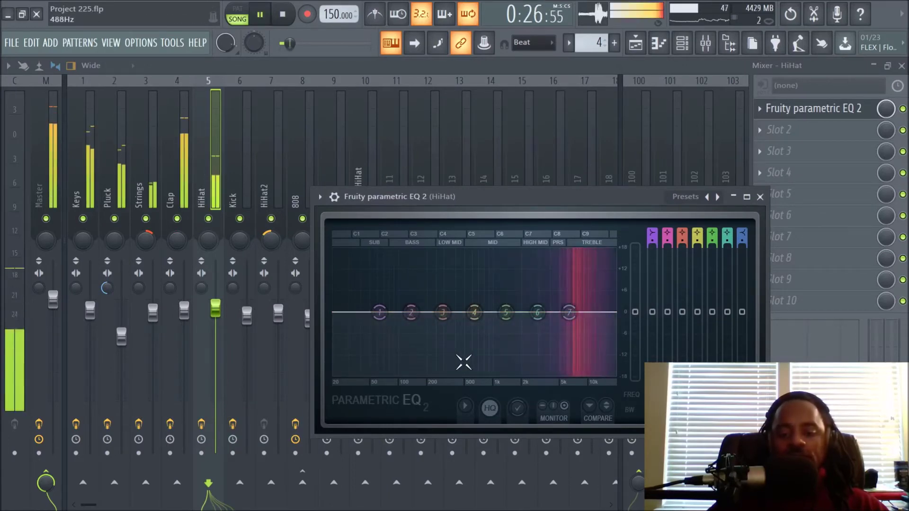
pyautogui.press('space')
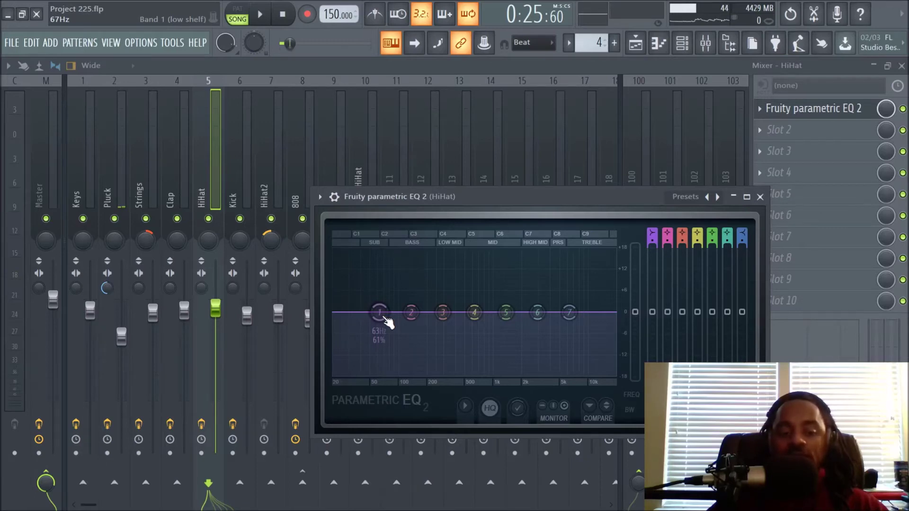
# - Cut the HiHat's low frequencies with EQ band 1 as a Steep 8 high-pass just below 2 kHz, audition it and close the EQ
pyautogui.moveTo(387, 321); pyautogui.dragTo(519, 374)
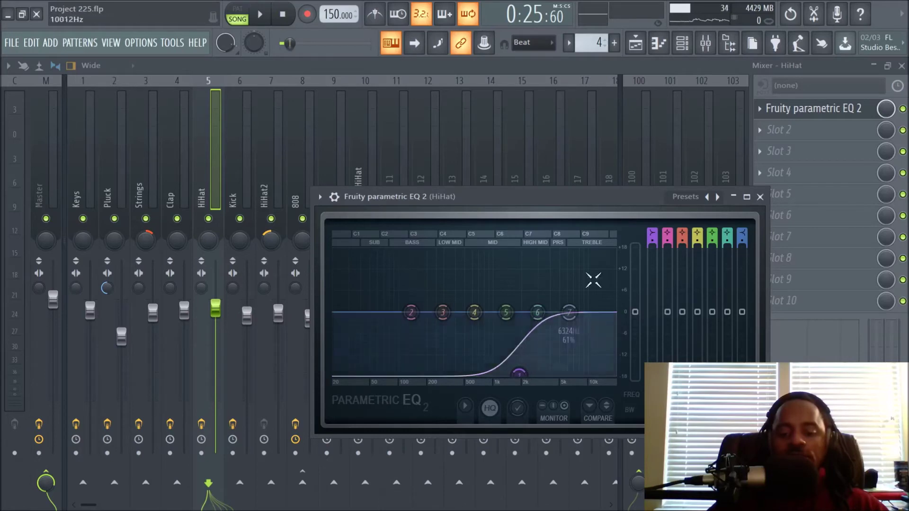
pyautogui.scroll(4, 653, 240)
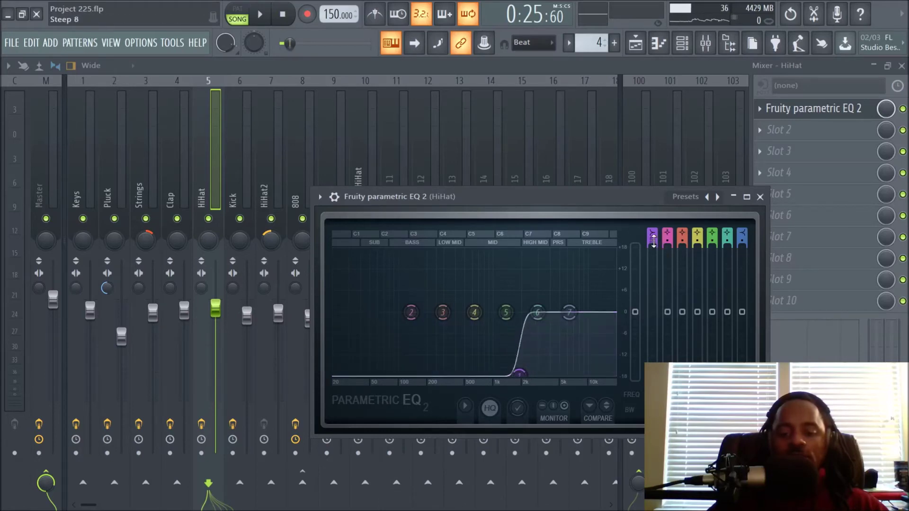
pyautogui.press('space')
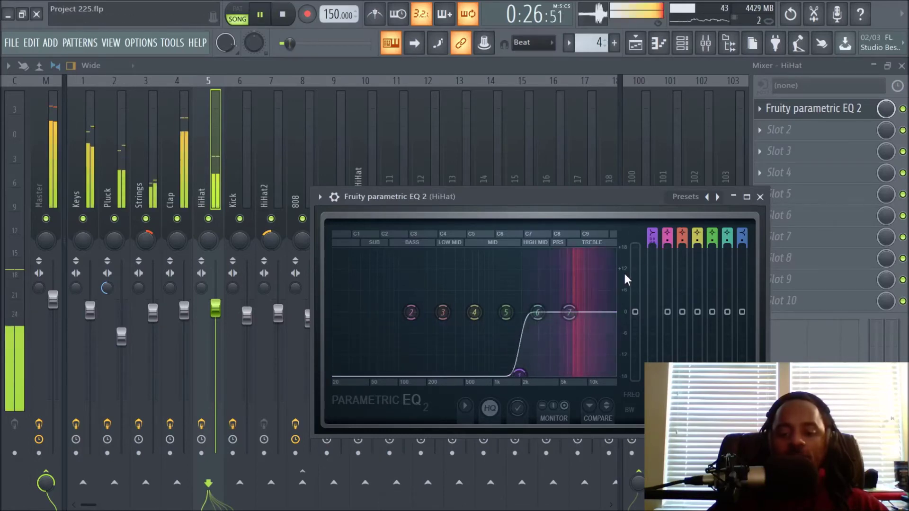
pyautogui.press('space')
pyautogui.click(759, 197)
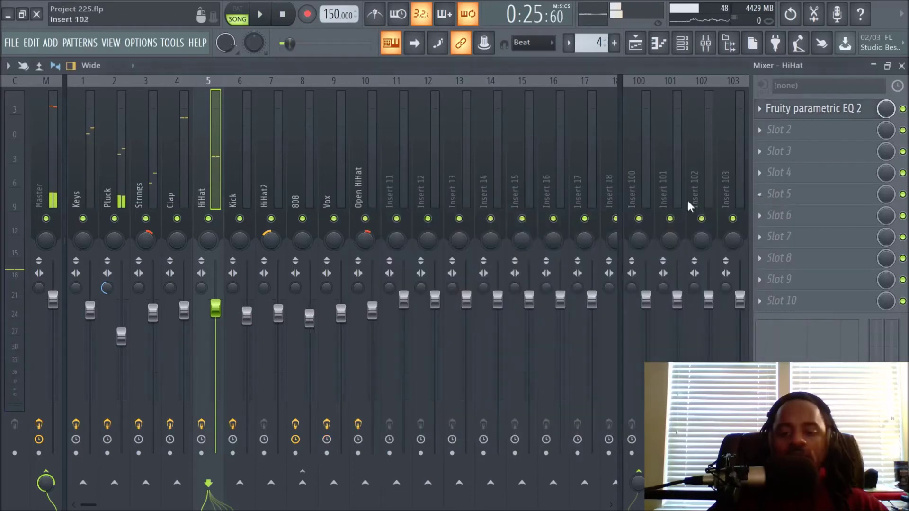
# - Select the Kick insert in the mixer, unmute Track 6 in the playlist and start playback
pyautogui.click(238, 193)
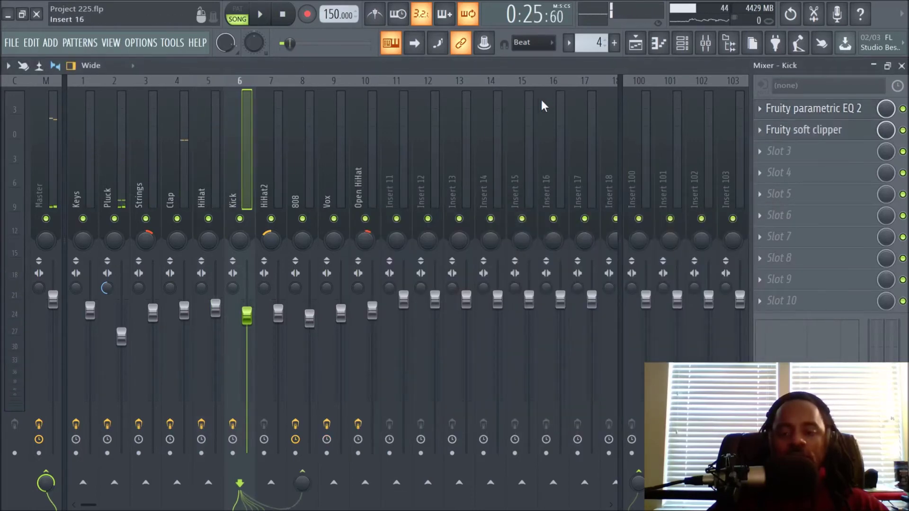
pyautogui.click(705, 43)
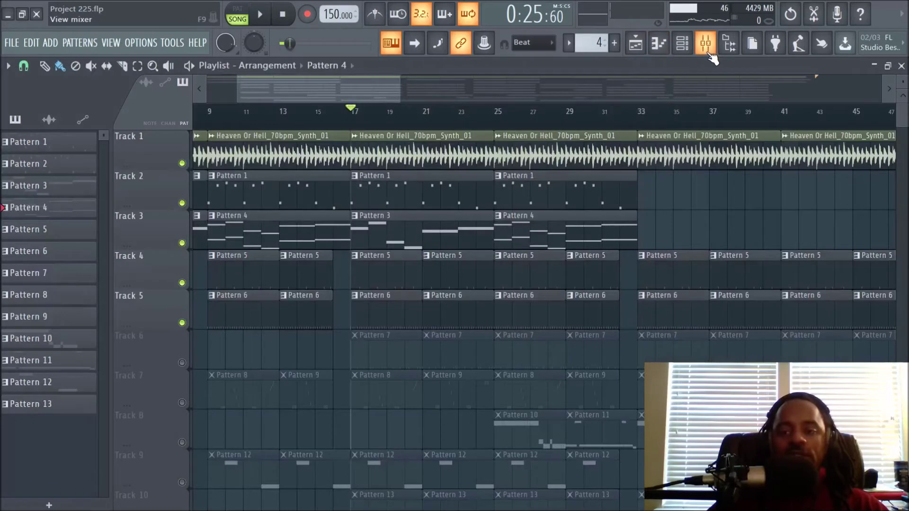
pyautogui.click(182, 362)
pyautogui.press('space')
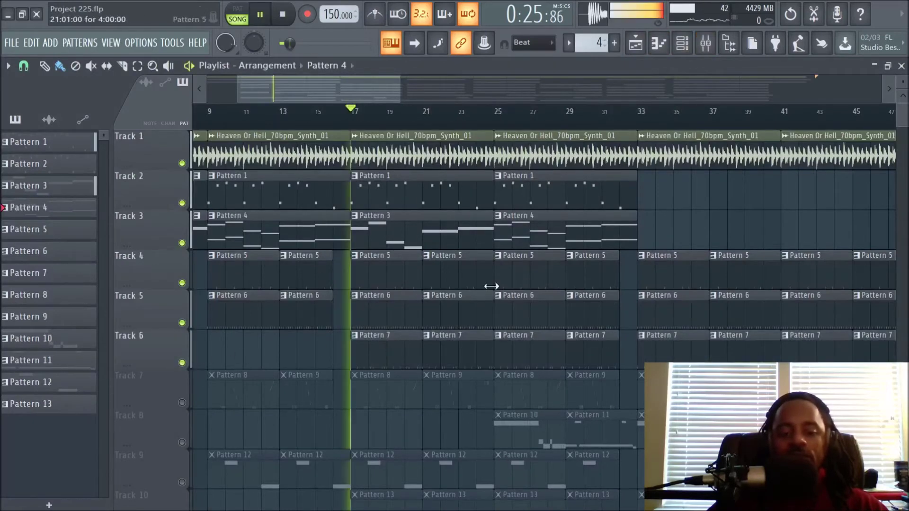
# - View the channel rack and the Kick's mixer insert while the beat plays, and stop playback
pyautogui.click(695, 42)
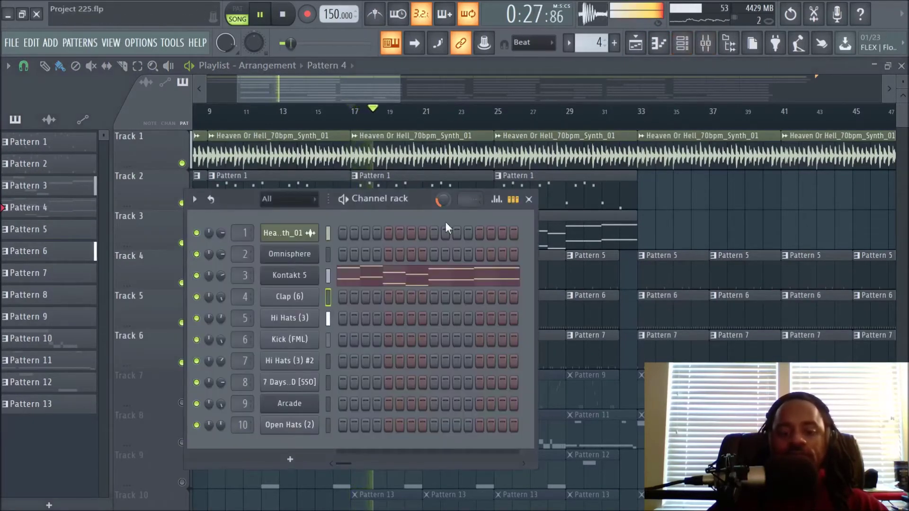
pyautogui.click(705, 43)
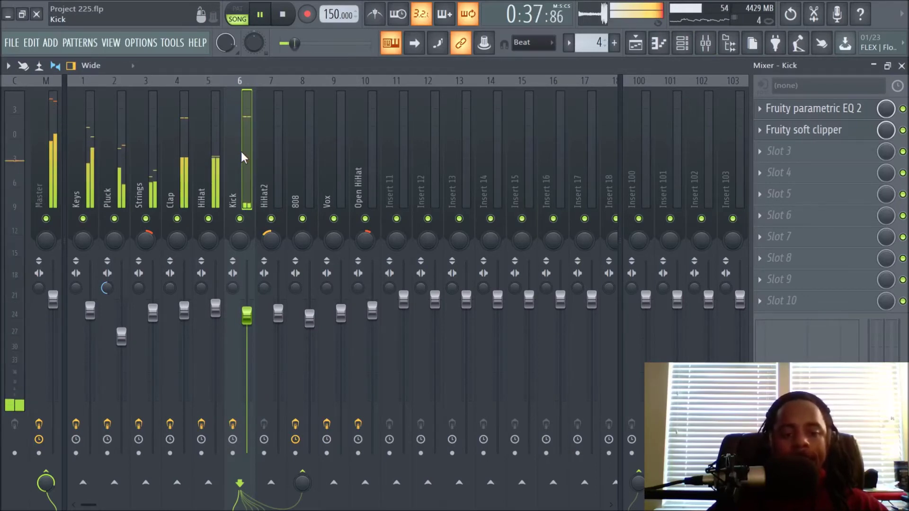
pyautogui.press('space')
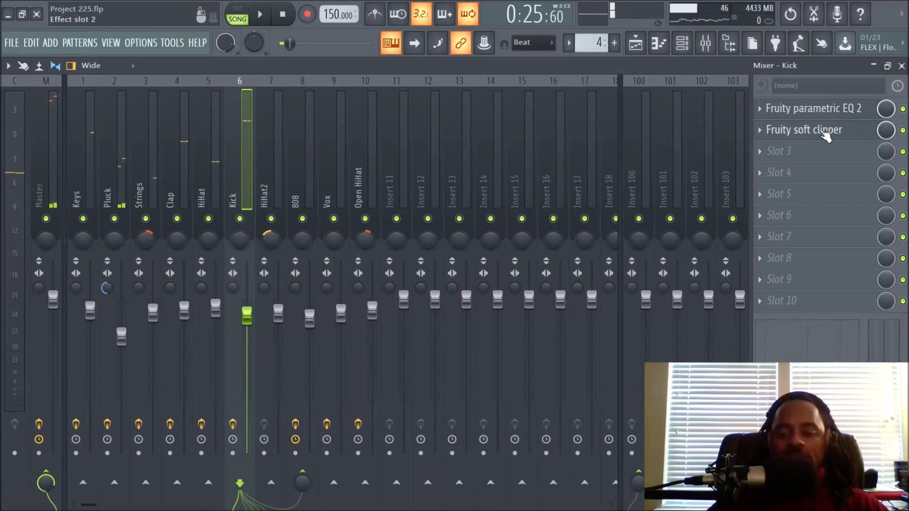
# - Review the Kick insert's Fruity parametric EQ 2 and Fruity soft clipper settings, closing each plugin after viewing it
pyautogui.click(814, 113)
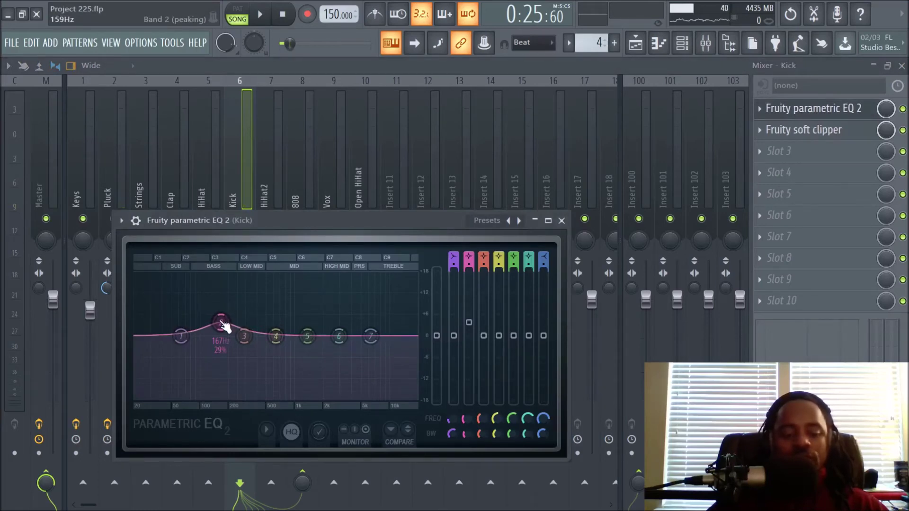
pyautogui.click(561, 220)
pyautogui.click(814, 130)
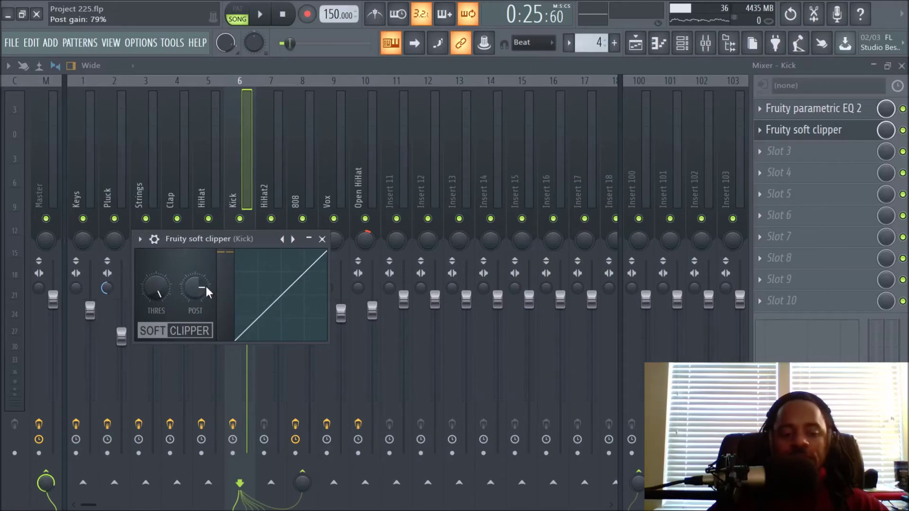
pyautogui.click(322, 239)
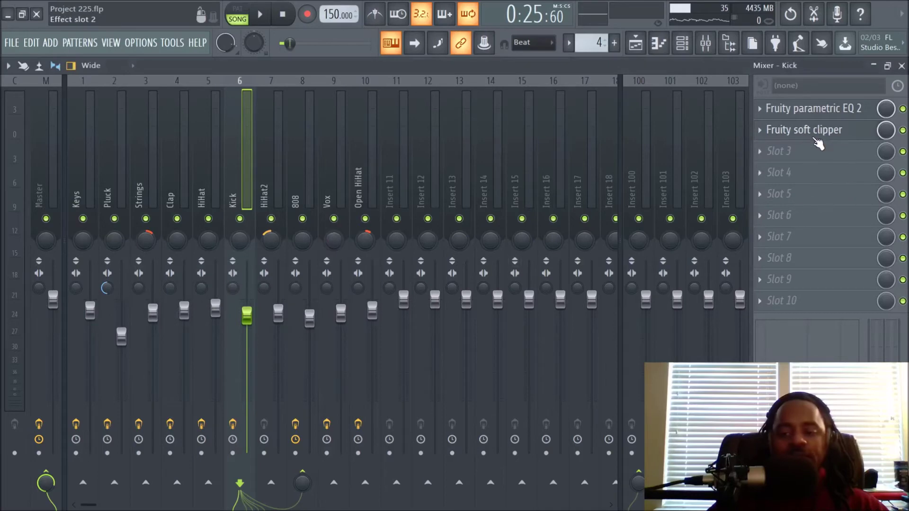
# - Inspect the Kick (FML) channel's settings from the channel rack, including its pitch, and close both windows
pyautogui.click(681, 43)
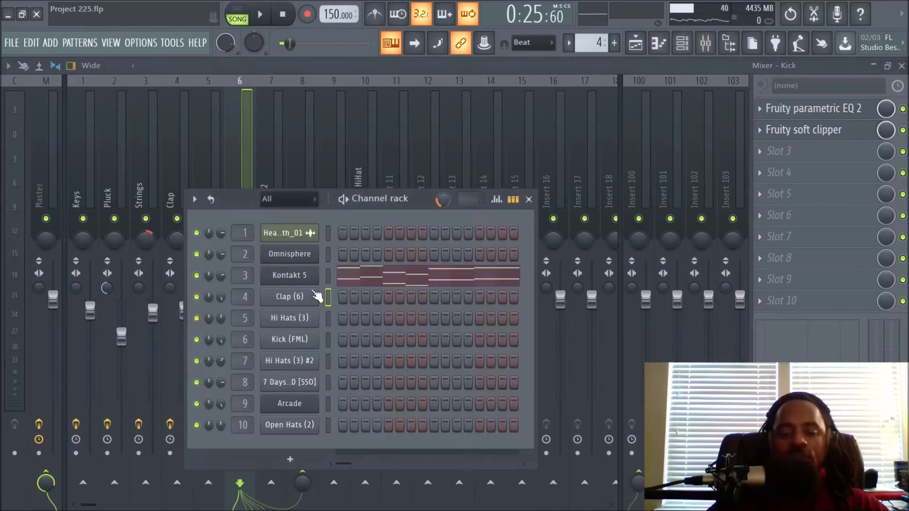
pyautogui.click(280, 339)
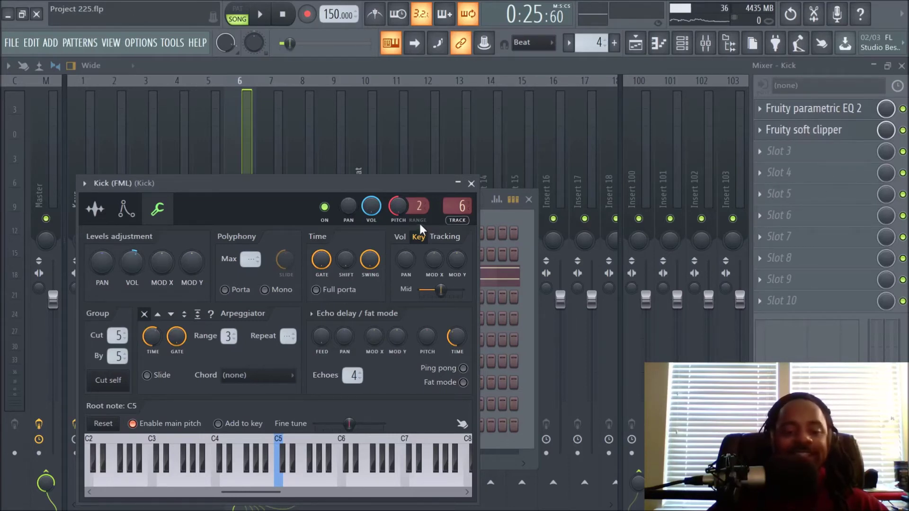
pyautogui.click(471, 184)
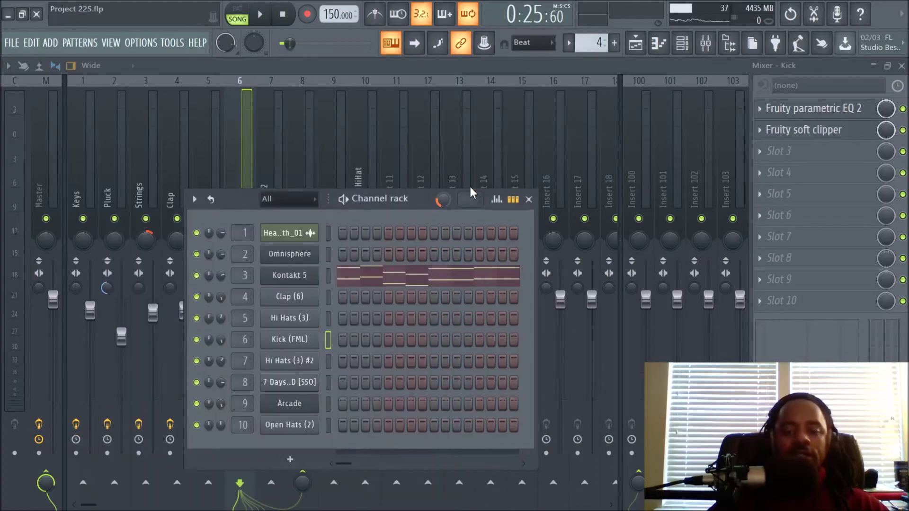
pyautogui.click(529, 199)
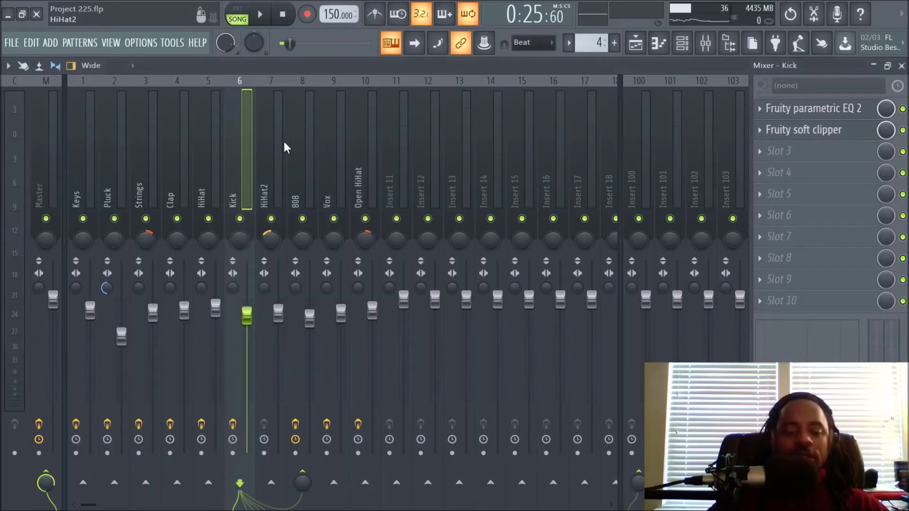
# - Select the HiHat2 insert in the mixer and unmute Track 7 in the playlist
pyautogui.click(270, 148)
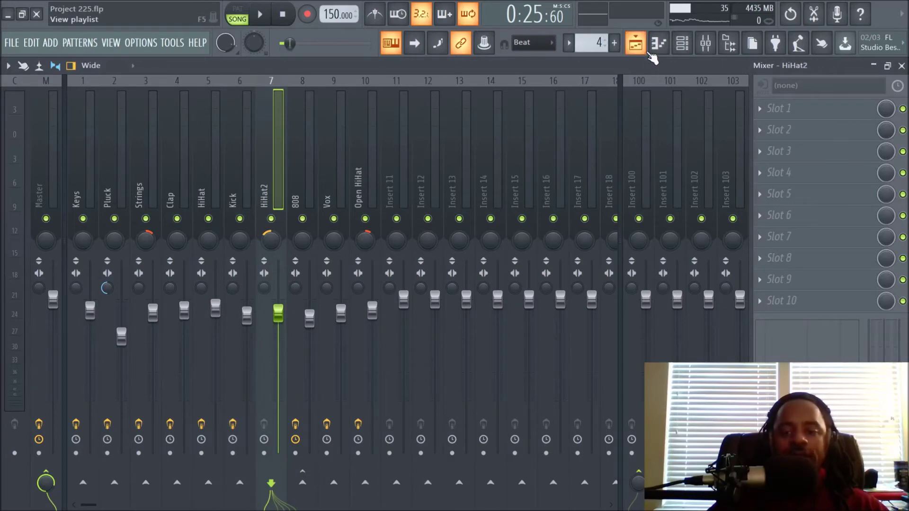
pyautogui.click(636, 43)
pyautogui.click(182, 402)
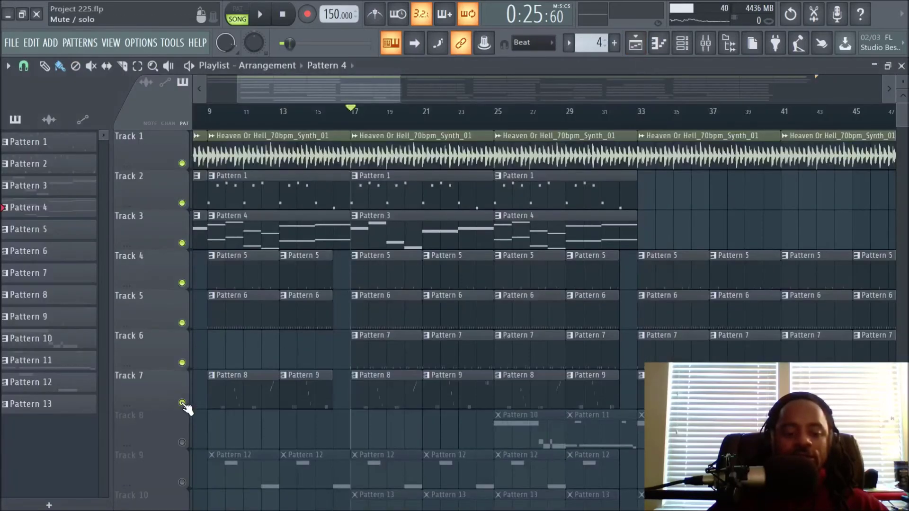
# - Open Track 7's Pattern 8 in the piano roll and examine the Hi Hats (3) #2 notes
pyautogui.doubleClick(400, 401)
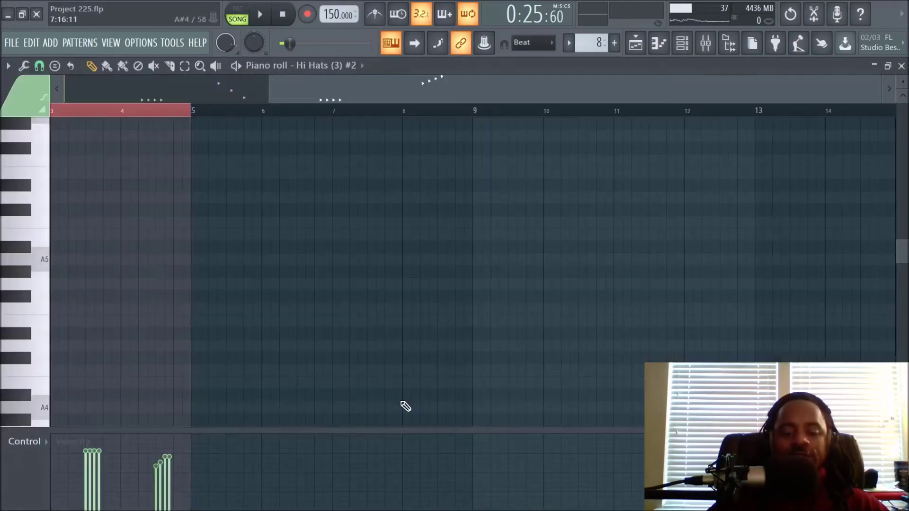
pyautogui.scroll(2, 408, 112)
pyautogui.scroll(-6, 275, 263)
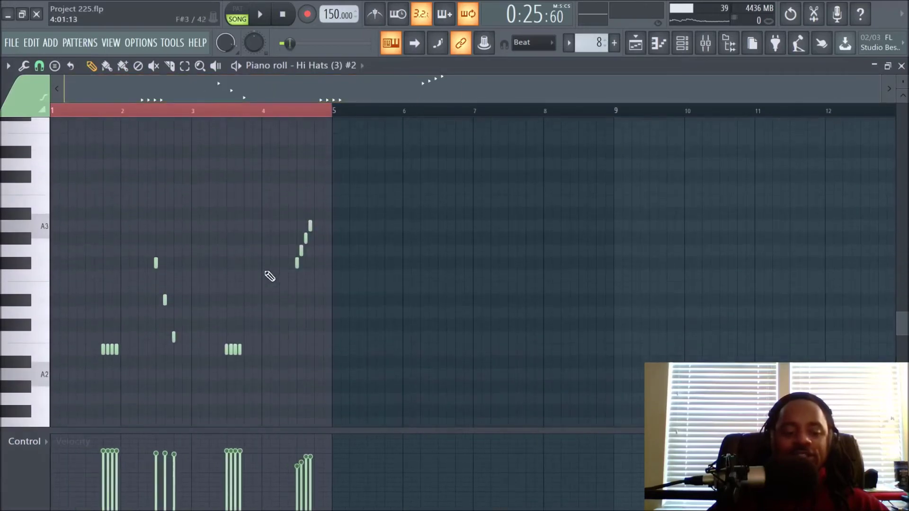
pyautogui.scroll(3, 116, 114)
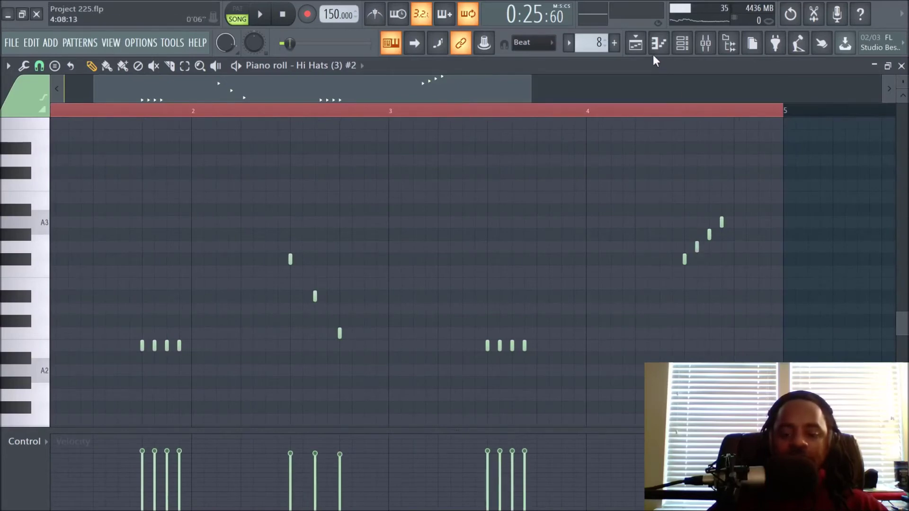
# - Play the beat and check the hi-hat notes' pan values, returning the control lane to note velocity
pyautogui.press('space')
pyautogui.click(45, 442)
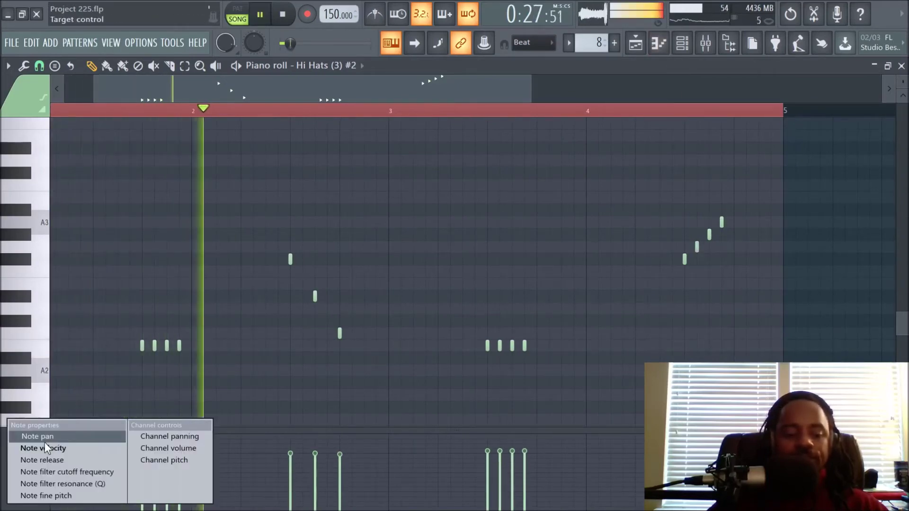
pyautogui.click(45, 438)
pyautogui.click(44, 441)
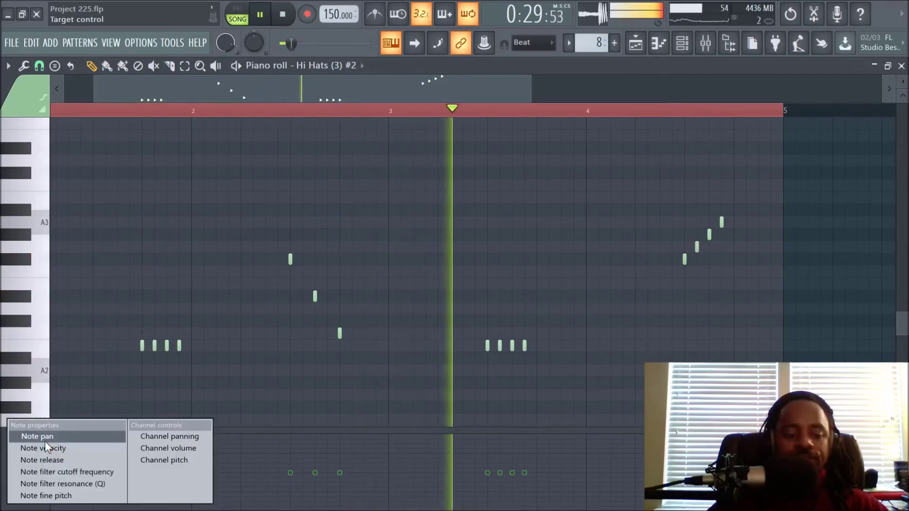
pyautogui.click(44, 448)
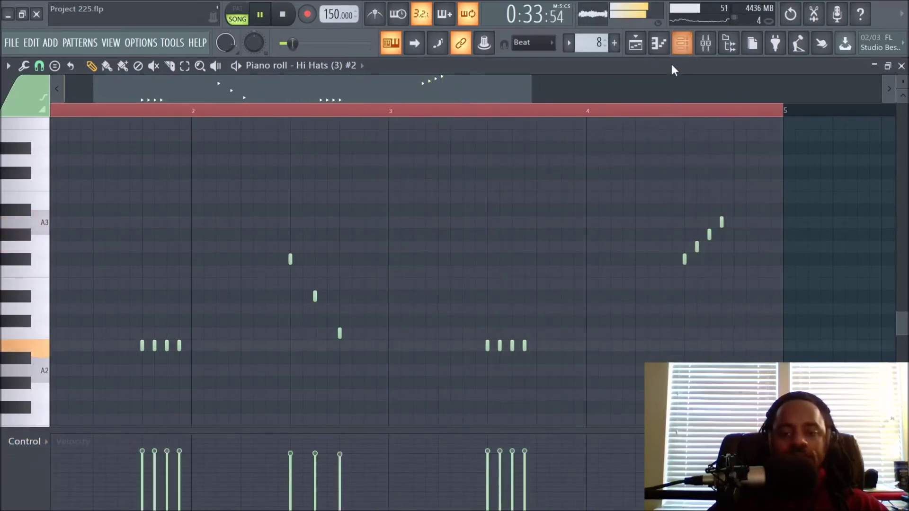
# - Compare the hi-hat rolls in Pattern 9 and Pattern 8, stopping playback and ending on Pattern 8
pyautogui.scroll(1, 588, 46)
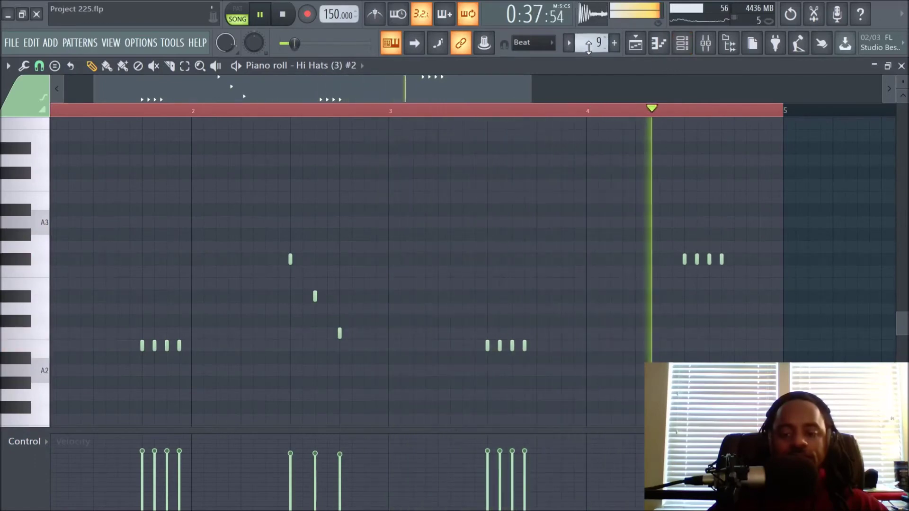
pyautogui.press('space')
pyautogui.scroll(-1, 588, 45)
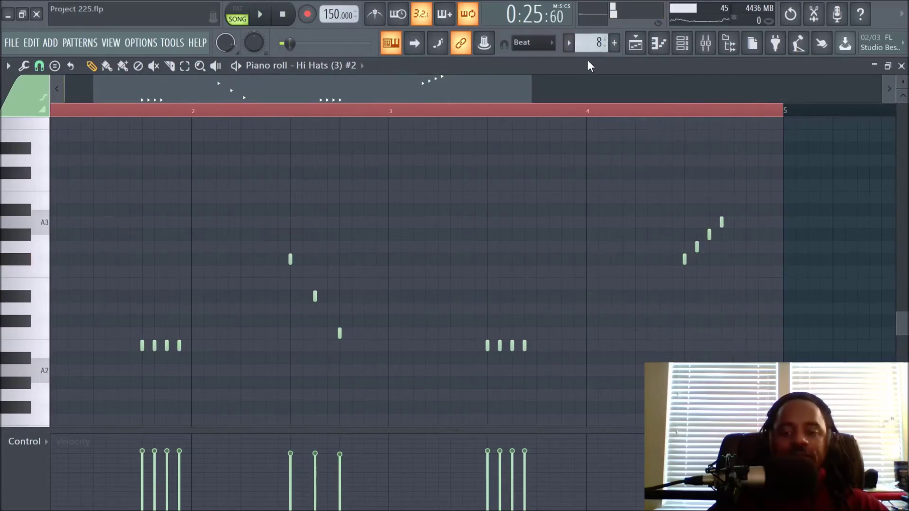
pyautogui.scroll(1, 590, 46)
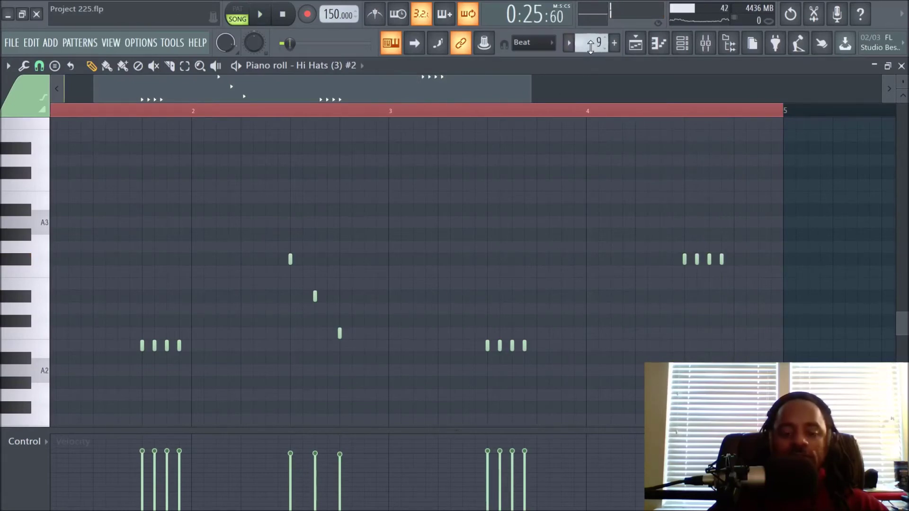
pyautogui.scroll(-1, 590, 46)
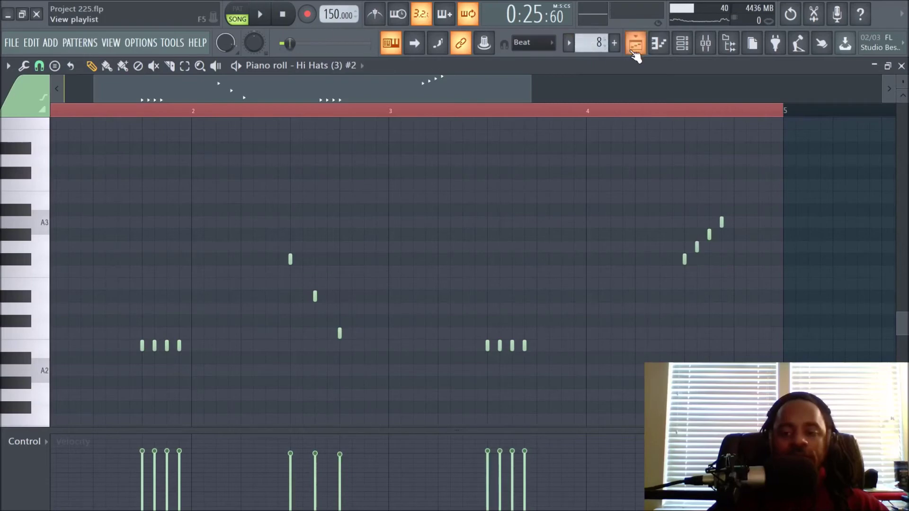
# - Inspect the Hi Hats (3) #2 channel's pitch and root note settings, and close the channel window
pyautogui.click(682, 52)
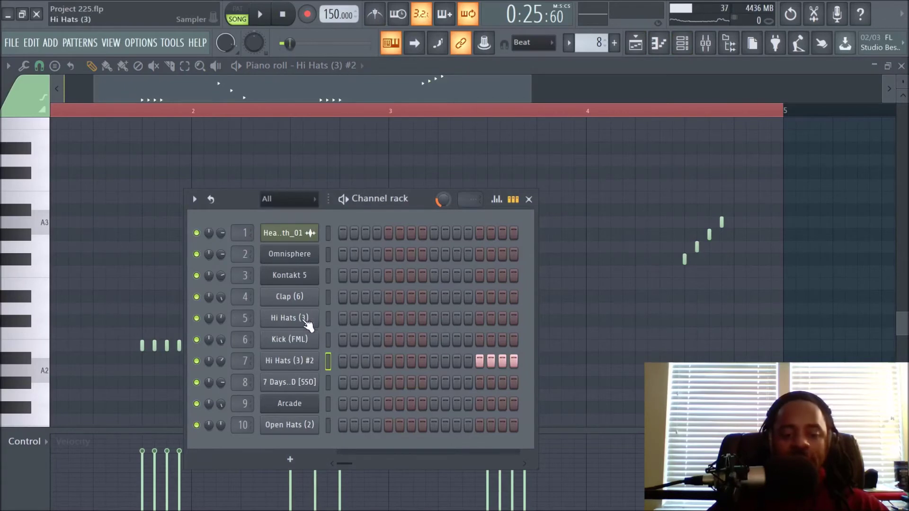
pyautogui.click(299, 359)
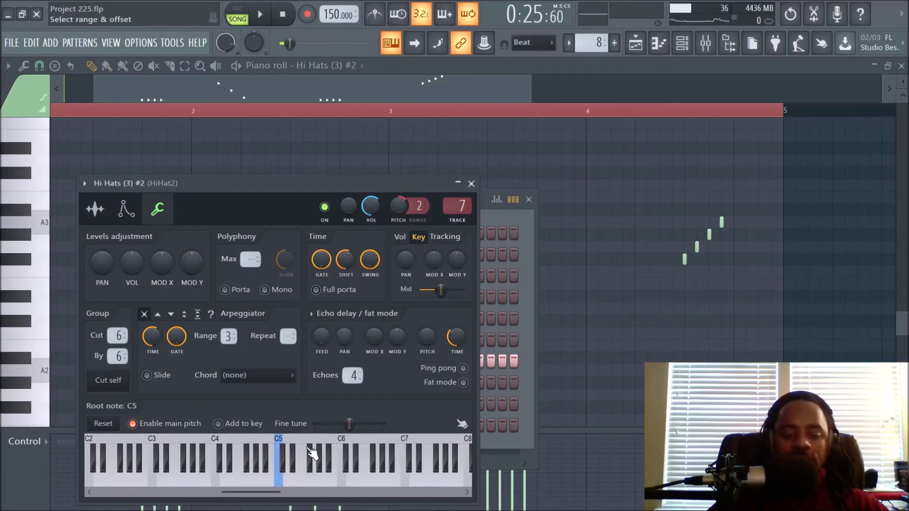
pyautogui.click(280, 475)
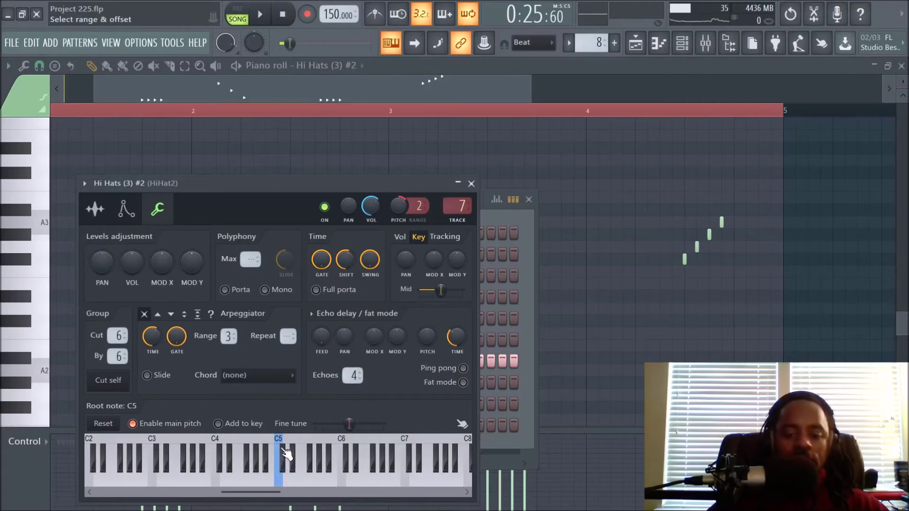
pyautogui.click(471, 183)
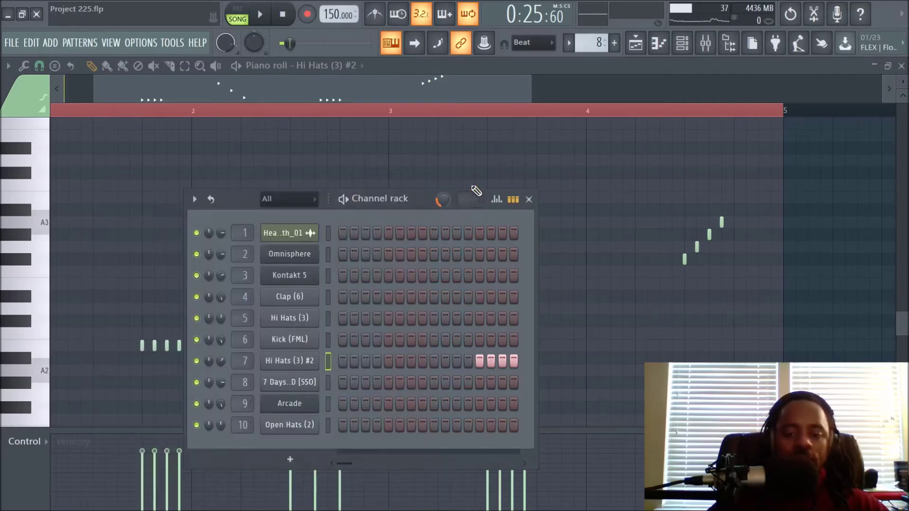
# - Compare the channel settings of Hi Hats (3) with those of Hi Hats (3) #2, and close the channel rack
pyautogui.click(304, 319)
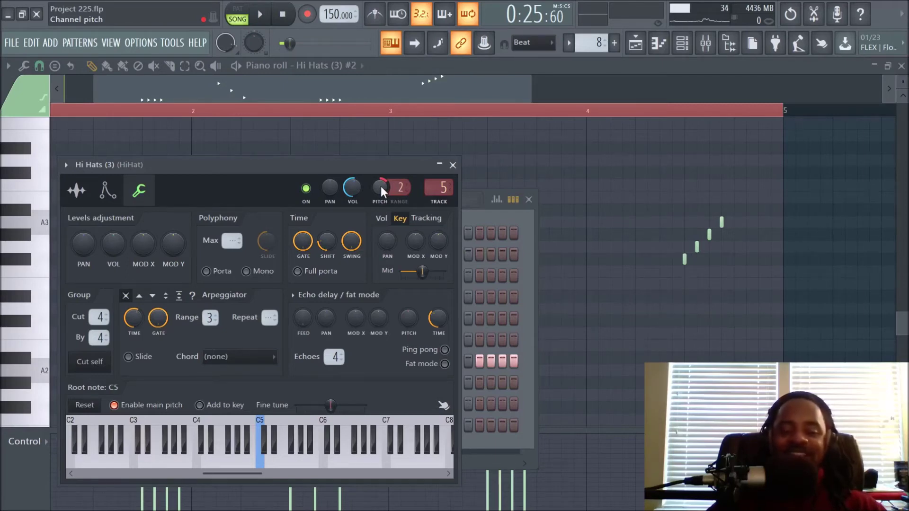
pyautogui.click(453, 166)
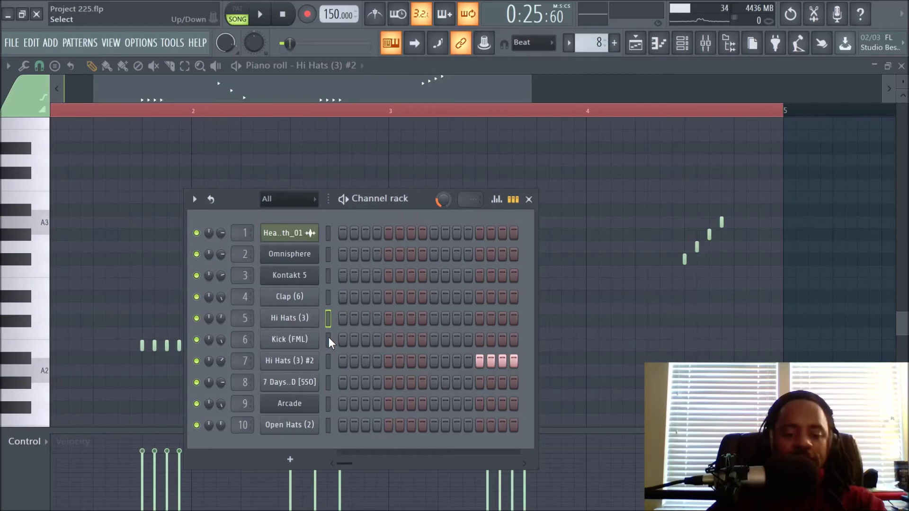
pyautogui.click(298, 362)
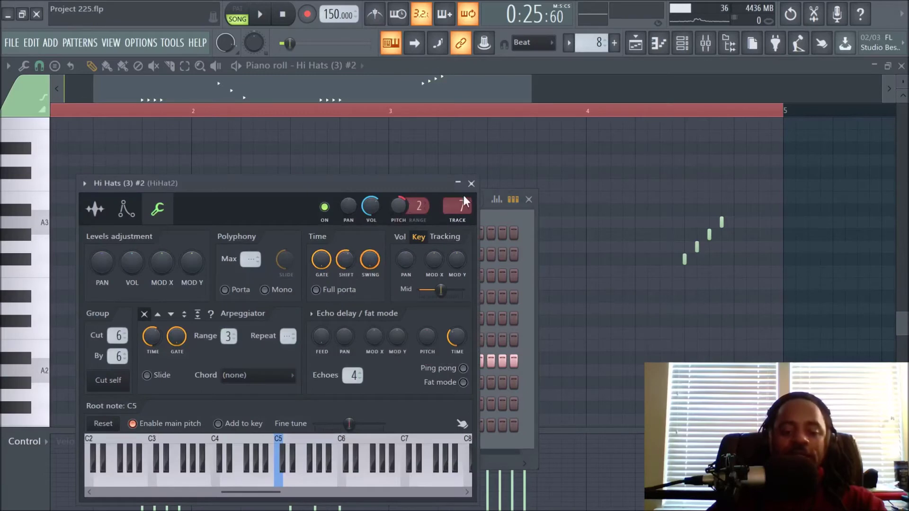
pyautogui.click(471, 183)
pyautogui.click(525, 199)
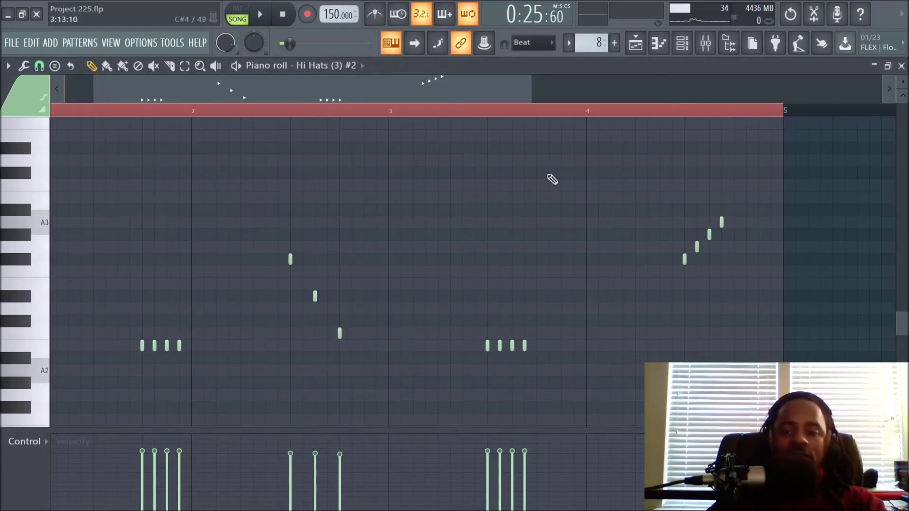
# - Open Track 5's Pattern 6 from the playlist, check the pitch of its main hi-hat notes and return to the playlist
pyautogui.click(646, 50)
pyautogui.click(645, 49)
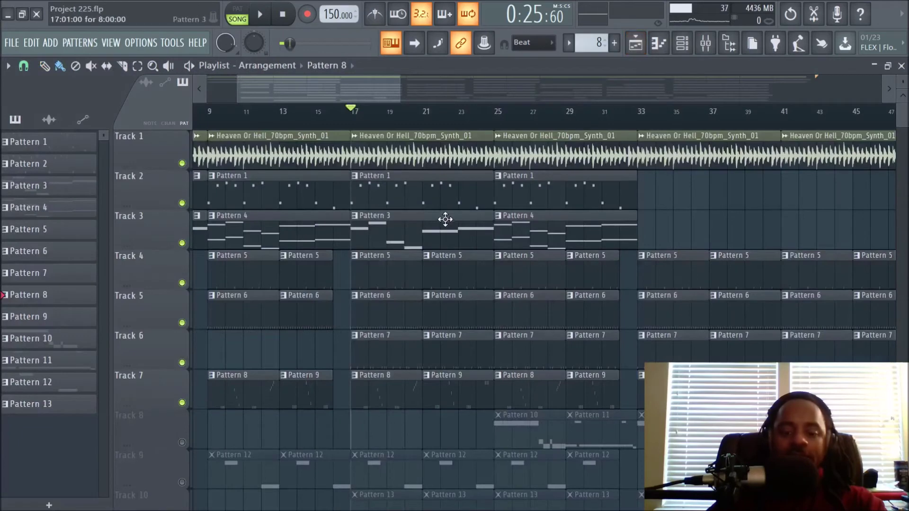
pyautogui.doubleClick(398, 311)
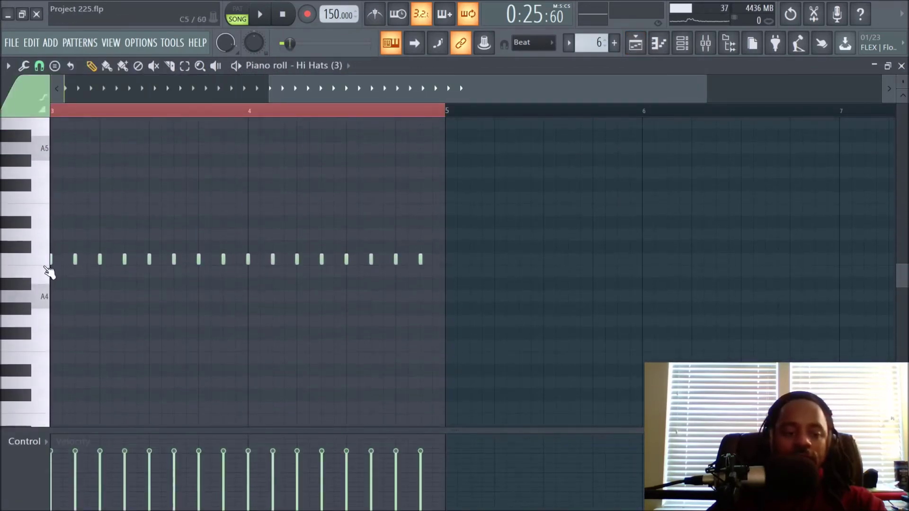
pyautogui.scroll(-5, 51, 270)
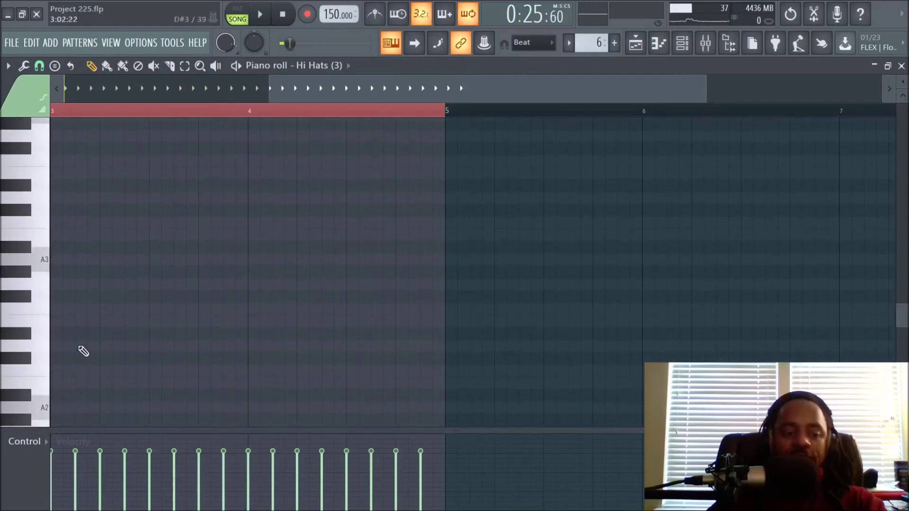
pyautogui.click(635, 44)
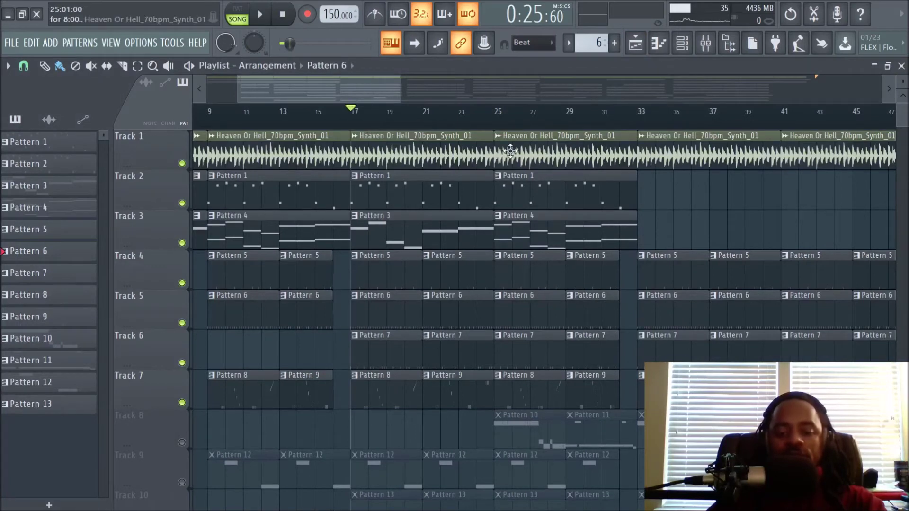
# - Move the playlist's playback position to bar 25 and unmute Track 8
pyautogui.click(496, 113)
pyautogui.scroll(-2, 445, 304)
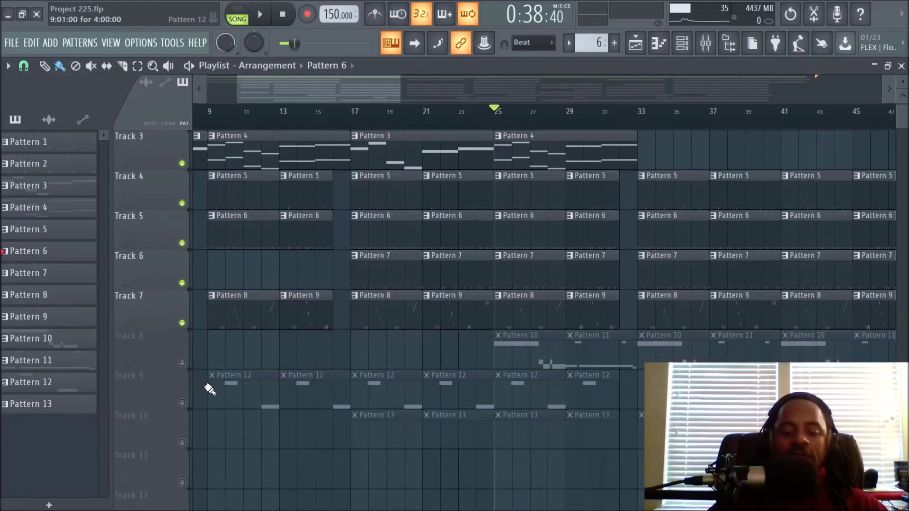
pyautogui.click(181, 363)
# - Play the beat with the mixer in view, select the 808 insert to show its effects chain and stop playback
pyautogui.click(706, 43)
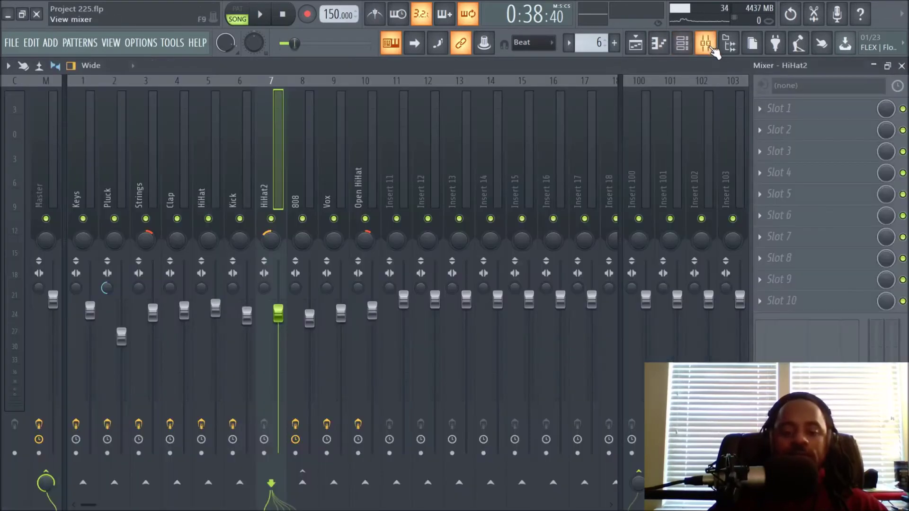
pyautogui.press('space')
pyautogui.click(298, 169)
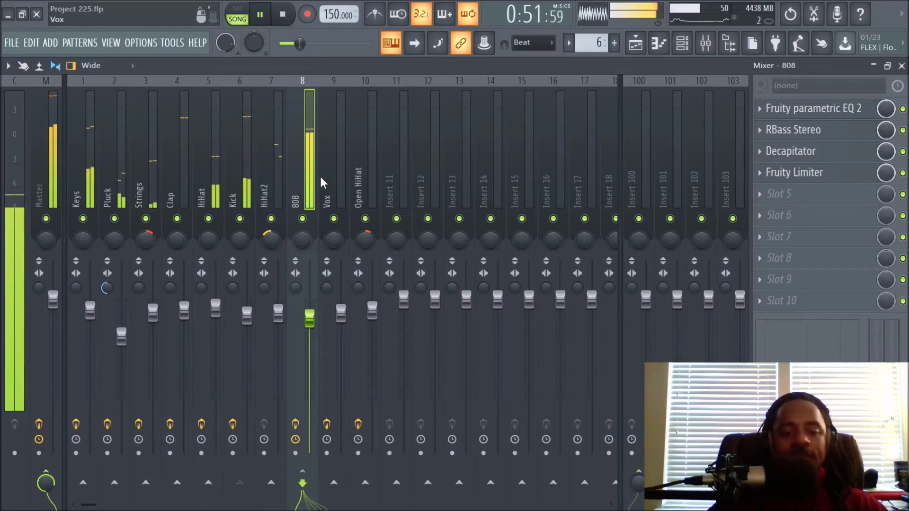
pyautogui.press('space')
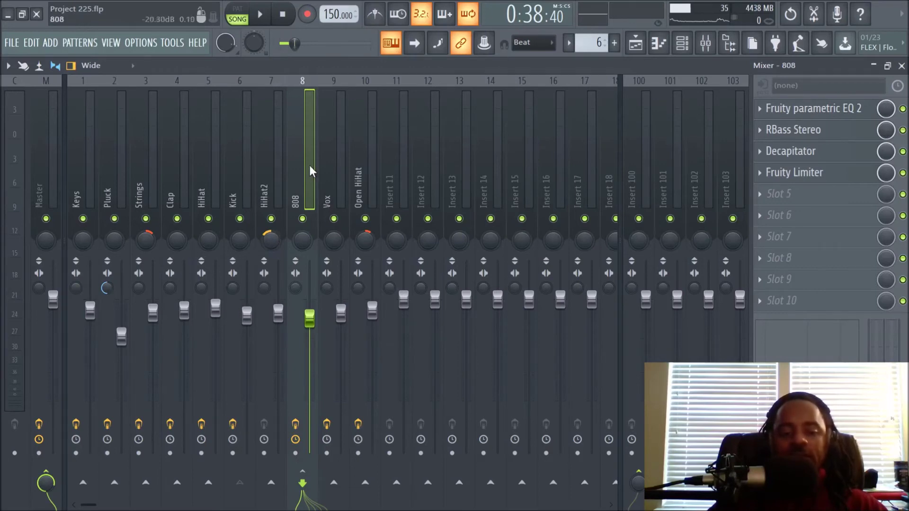
# - Open the 808 insert's Fruity parametric EQ 2, play the beat briefly to watch its spectrum, and close the plugin
pyautogui.click(816, 114)
pyautogui.press('space')
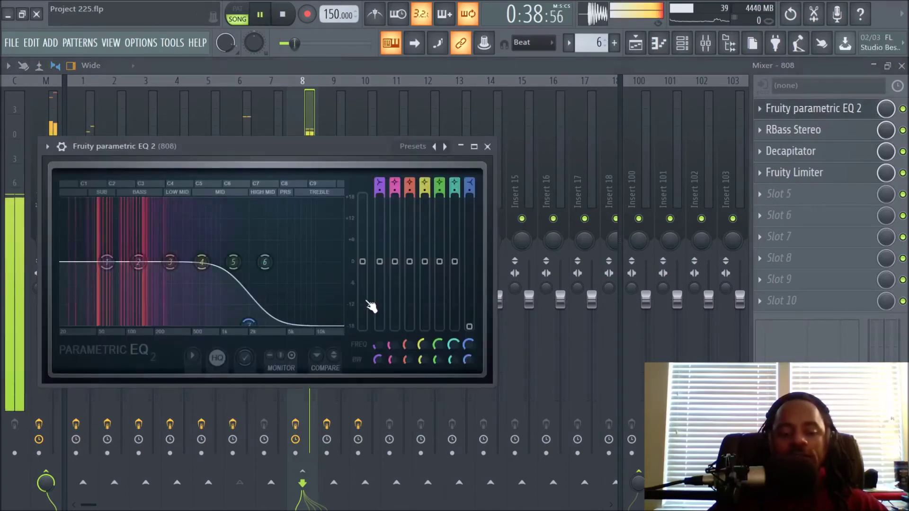
pyautogui.press('space')
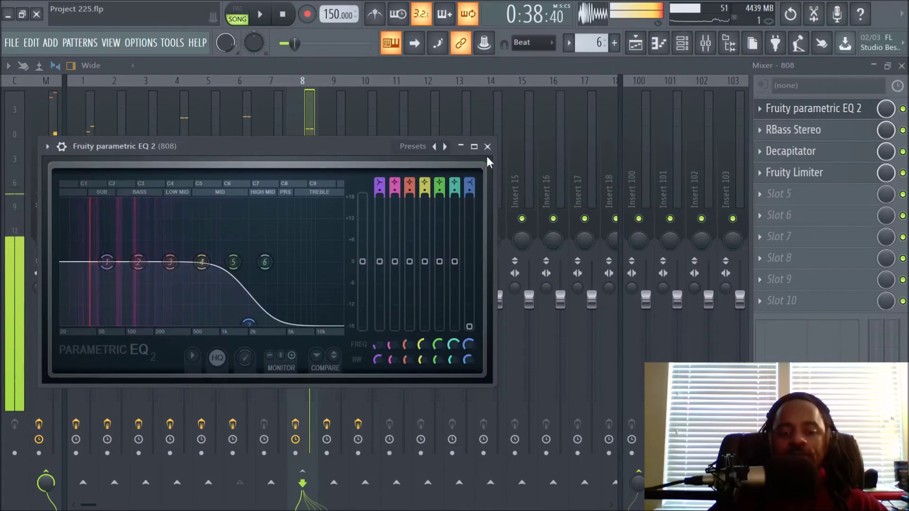
pyautogui.click(487, 146)
# - Check the RBass Stereo settings on the 808 insert and close the plugin
pyautogui.click(791, 131)
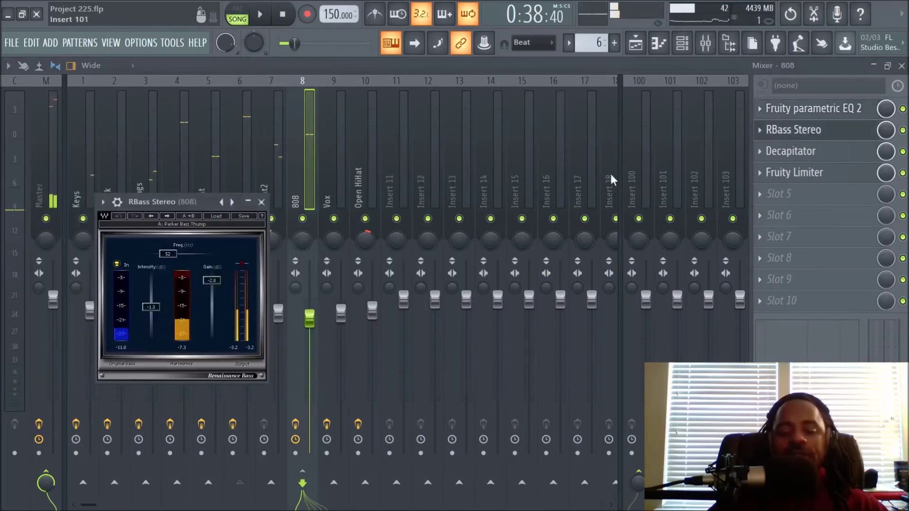
pyautogui.click(266, 204)
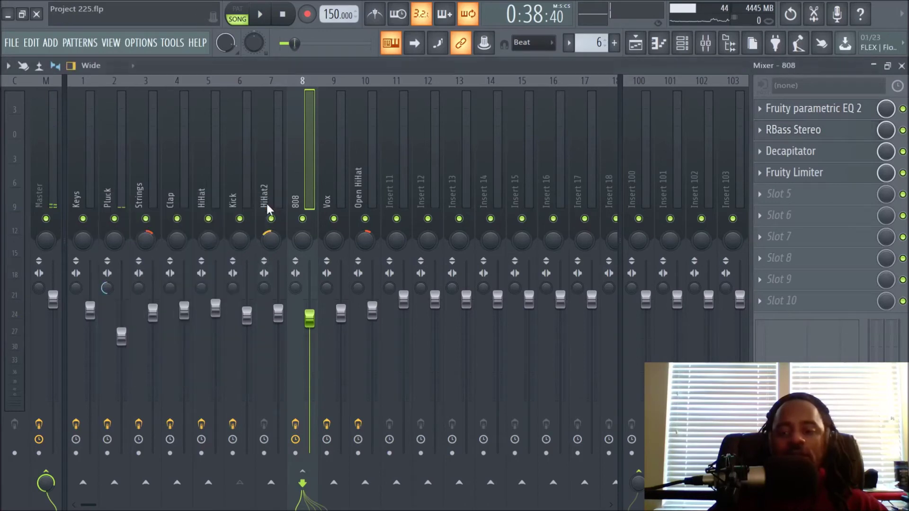
pyautogui.click(807, 136)
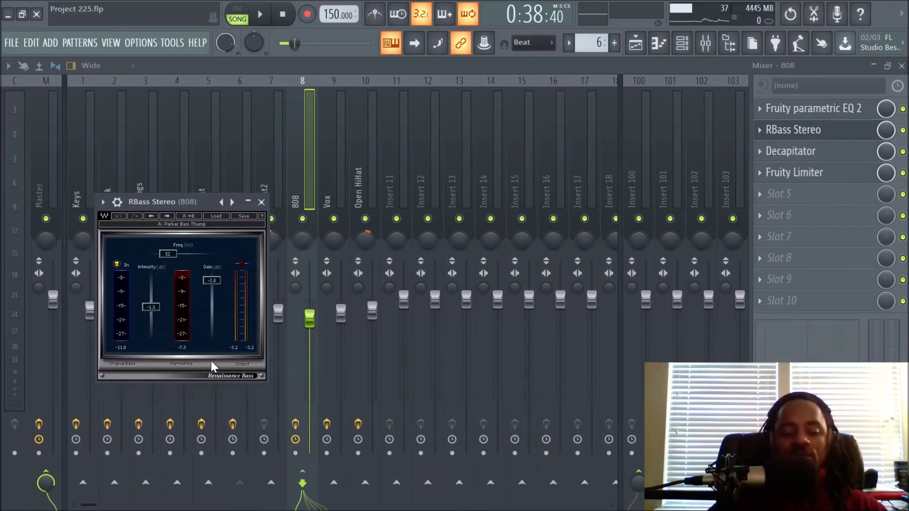
pyautogui.click(260, 202)
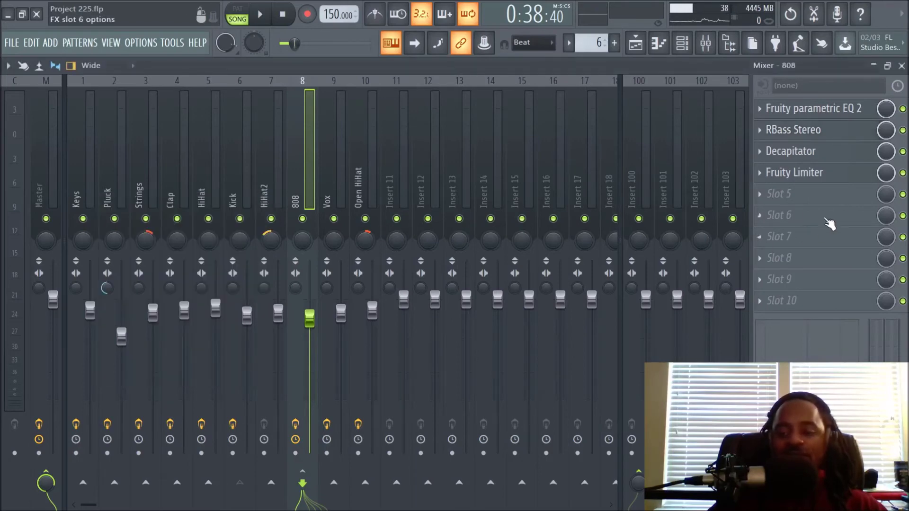
# - Review the settings of Decapitator and Fruity Limiter on the 808 insert, closing each plugin after viewing it
pyautogui.click(811, 156)
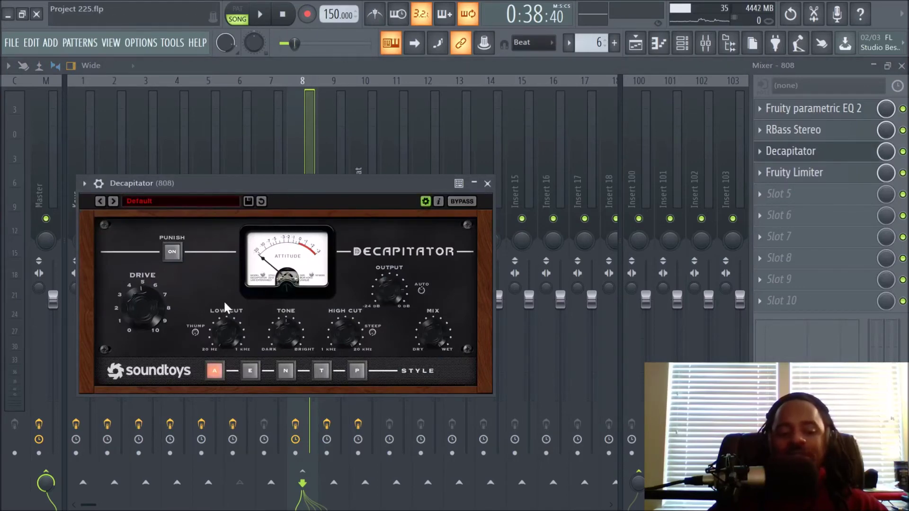
pyautogui.click(487, 183)
pyautogui.click(819, 180)
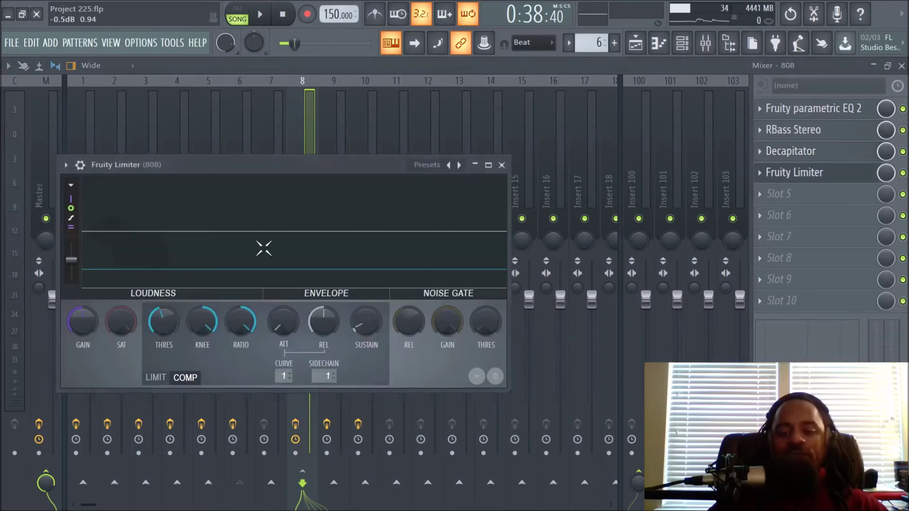
pyautogui.click(502, 165)
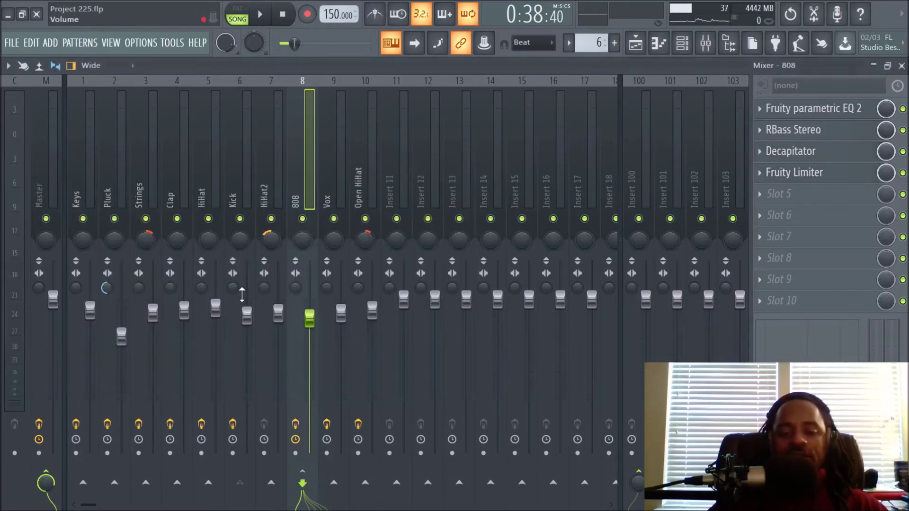
# - Solo the 808 insert and compare its playback with its effects chain bypassed and enabled, and stop playback
pyautogui.click(296, 425)
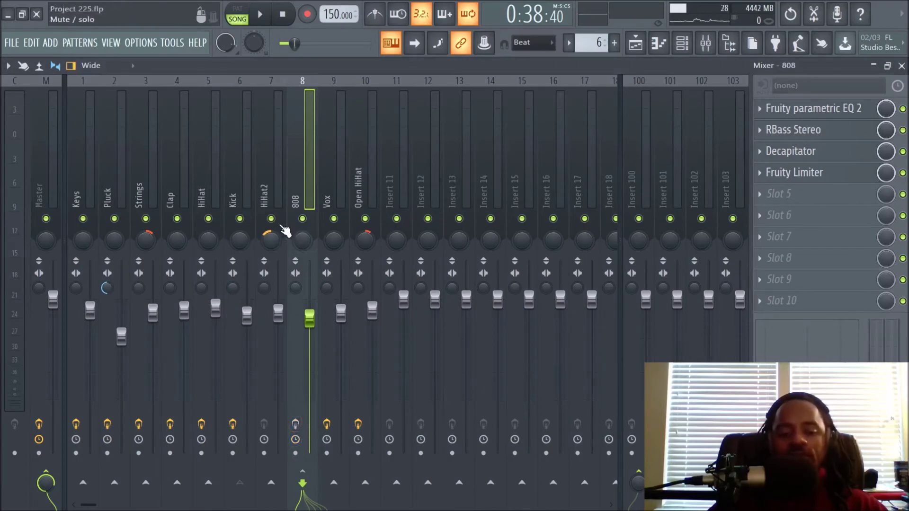
pyautogui.rightClick(302, 219)
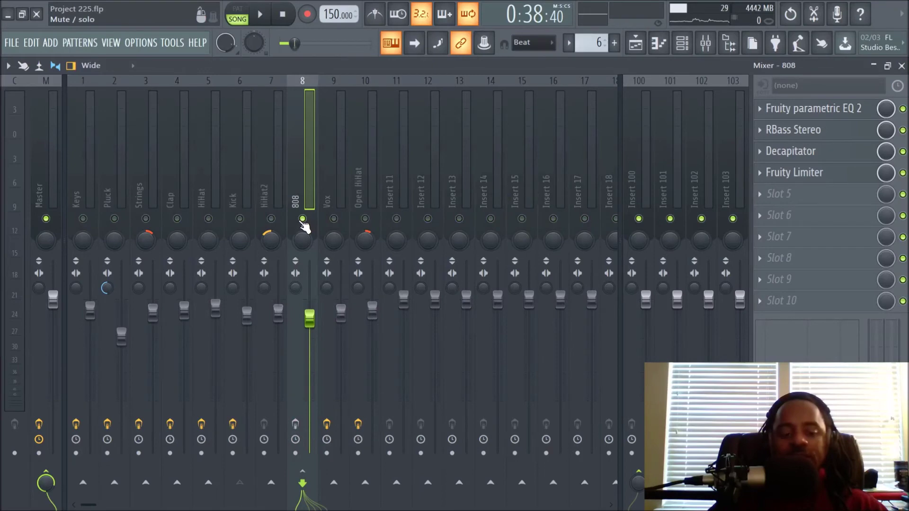
pyautogui.press('space')
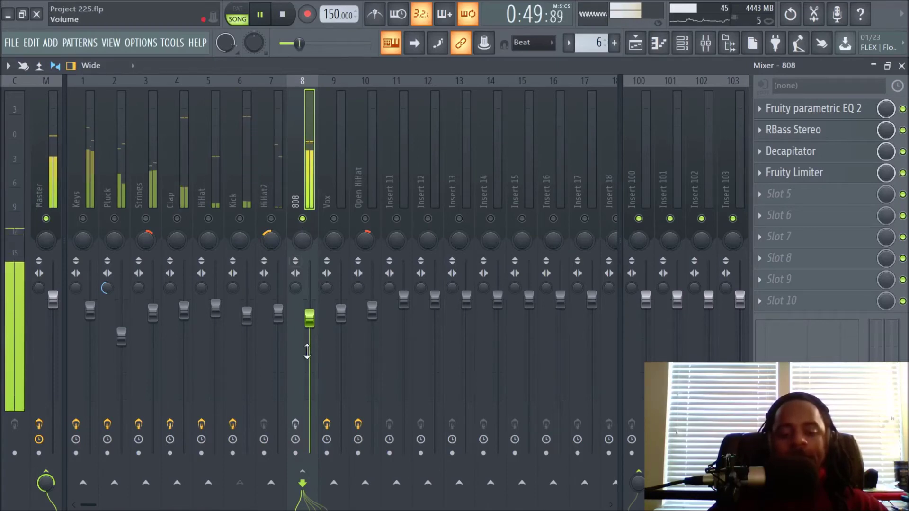
pyautogui.press('space')
pyautogui.press('space')
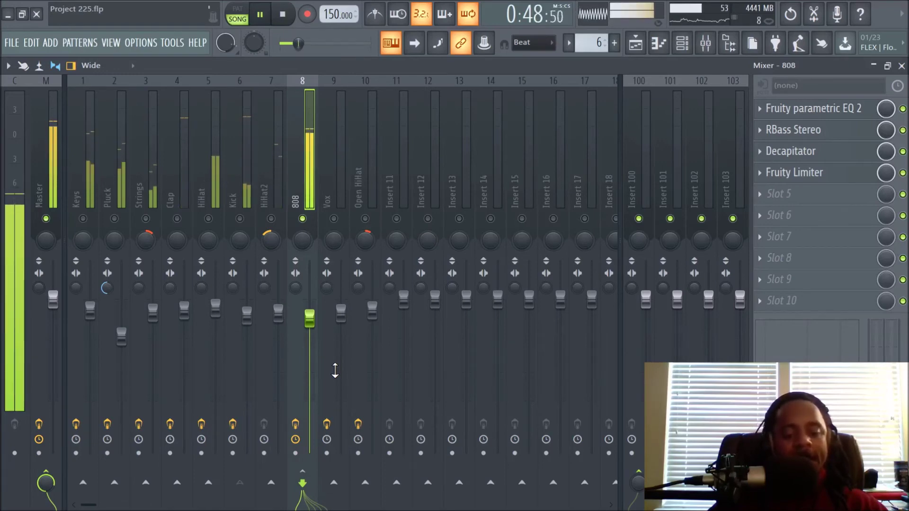
pyautogui.press('space')
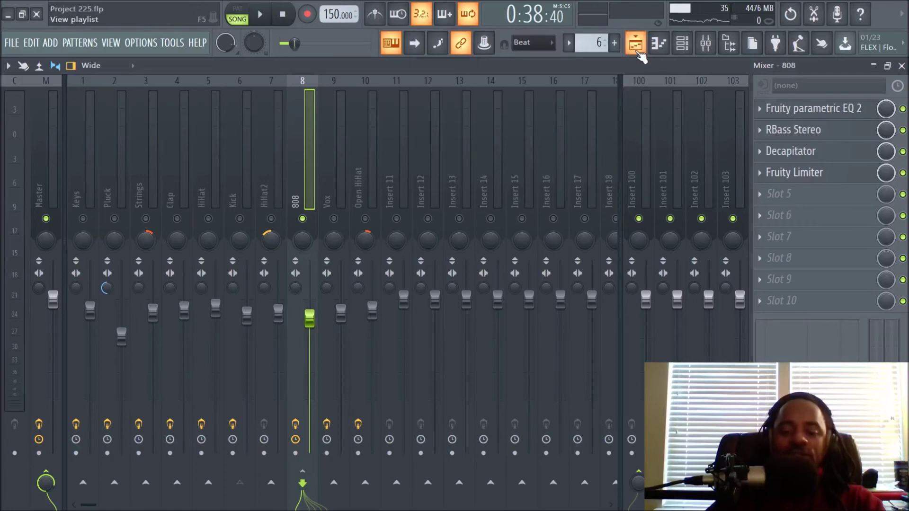
# - Open the 7 Days A Week 808 MIXED [SSO] channel's settings, show its sample page and preview the sample
pyautogui.click(684, 44)
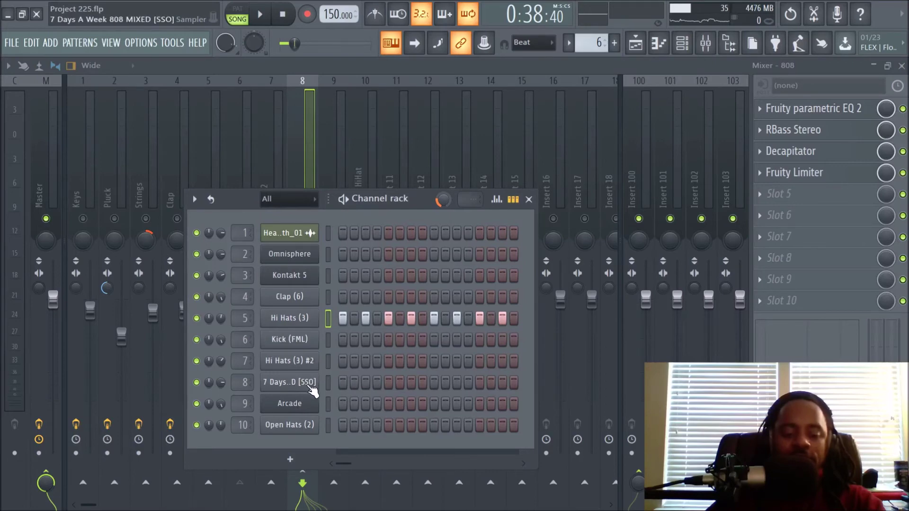
pyautogui.click(291, 382)
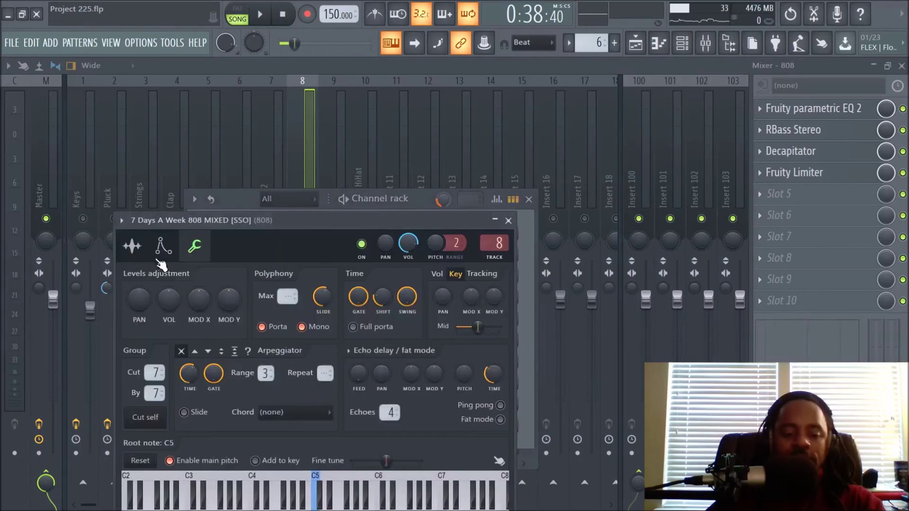
pyautogui.click(135, 247)
pyautogui.click(300, 482)
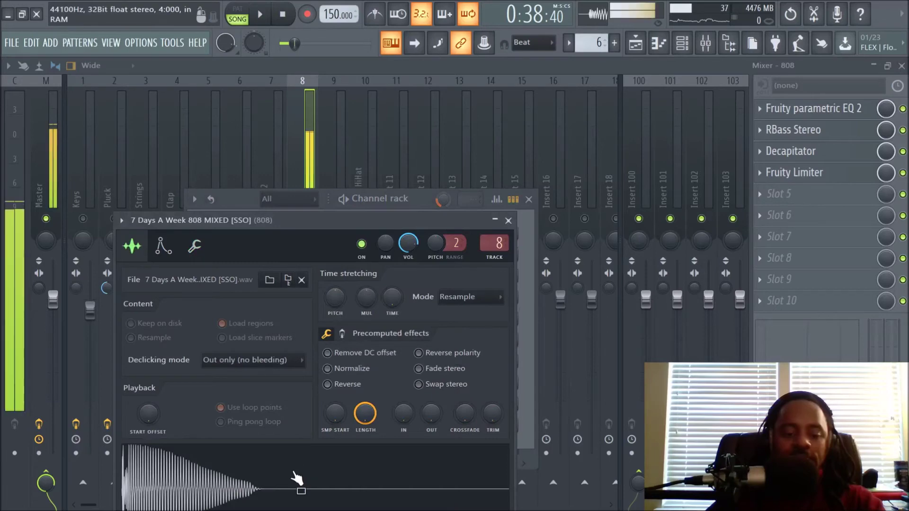
# - Audition two higher notes of the 808 on the channel's keyboard and return to its sample waveform
pyautogui.click(197, 248)
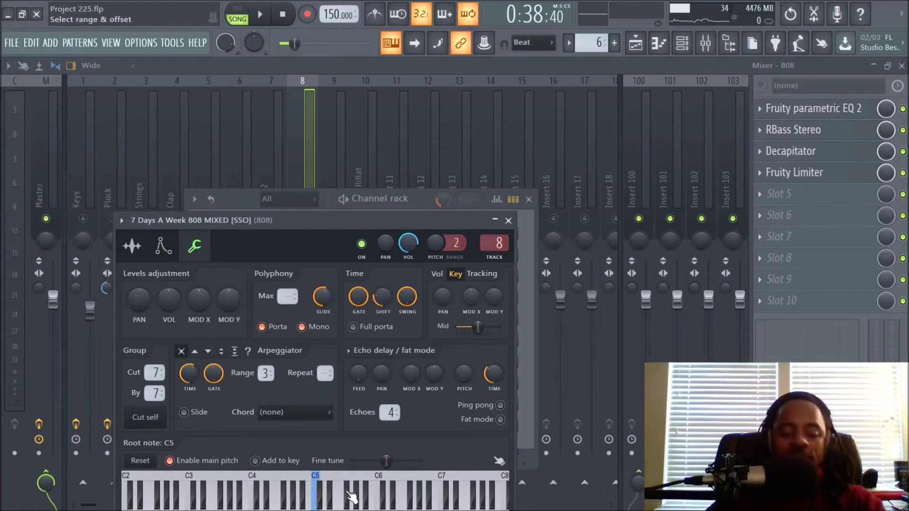
pyautogui.click(370, 494)
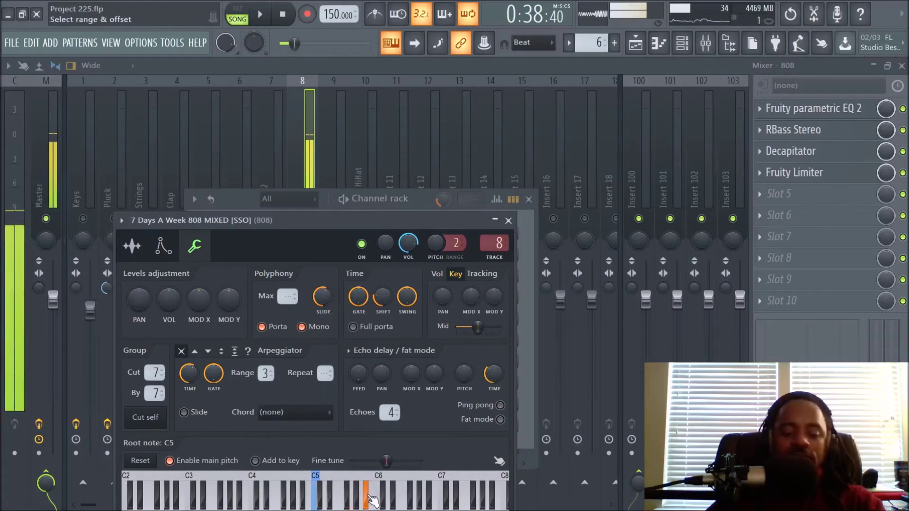
pyautogui.click(382, 499)
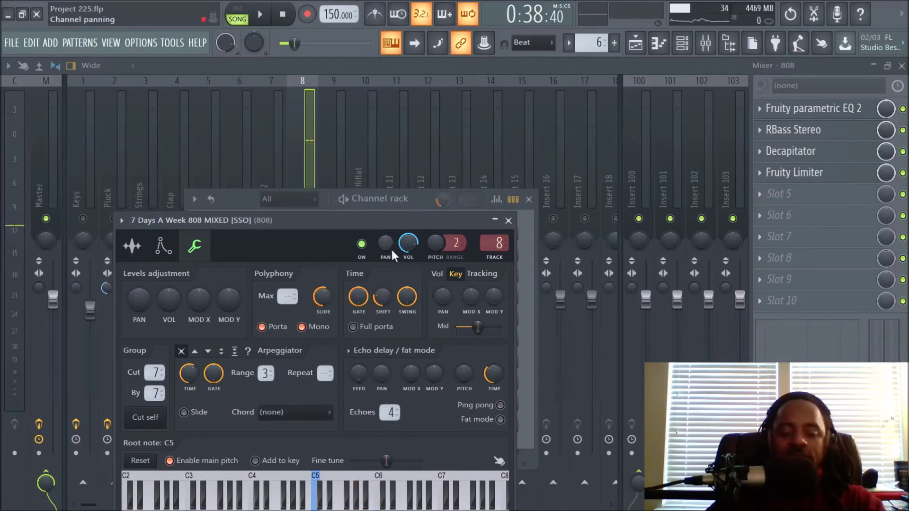
pyautogui.click(132, 246)
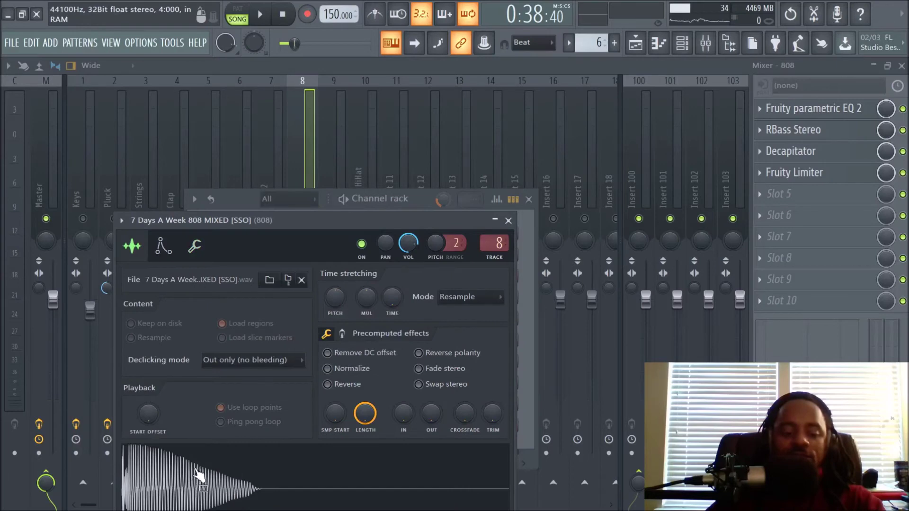
# - Raise the 808 sample's Trim to about 82%, preview the trimmed sample and close its channel settings
pyautogui.moveTo(318, 223); pyautogui.dragTo(328, 130)
pyautogui.moveTo(504, 320)
pyautogui.mouseDown()
pyautogui.moveTo(505, 296)
pyautogui.moveTo(506, 322)
pyautogui.mouseUp()
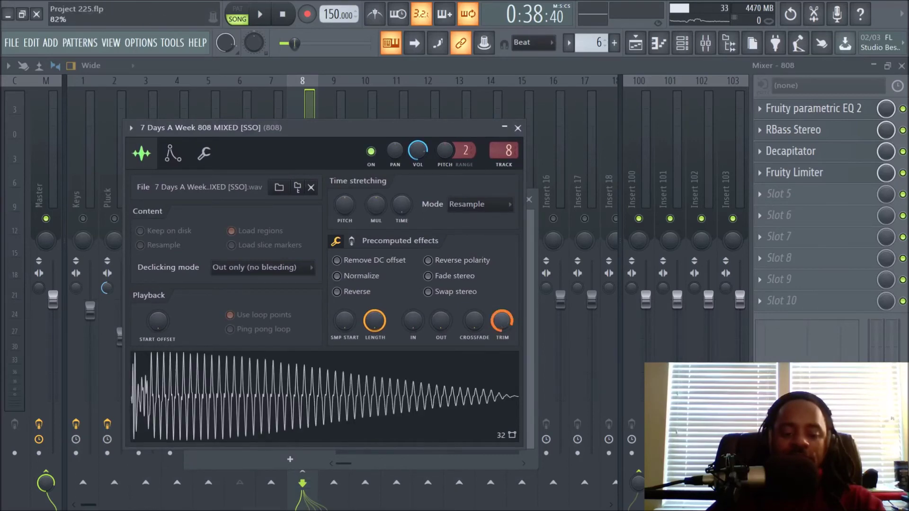
pyautogui.click(458, 382)
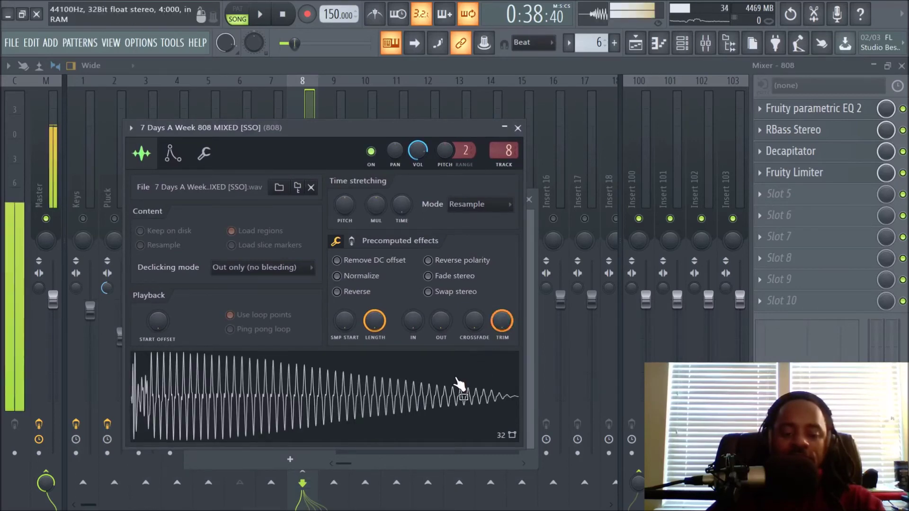
pyautogui.click(517, 128)
pyautogui.click(294, 160)
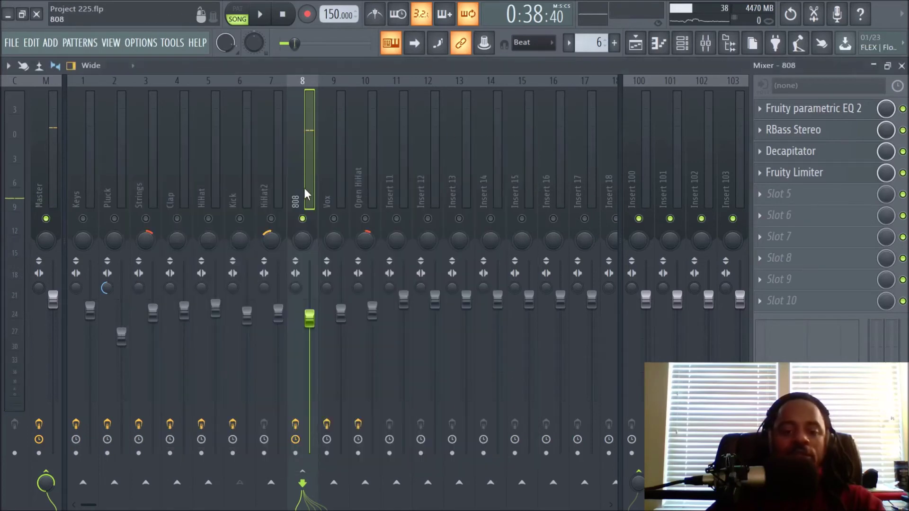
# - Unsolo the 808 insert and unmute Track 9 in the playlist
pyautogui.rightClick(303, 219)
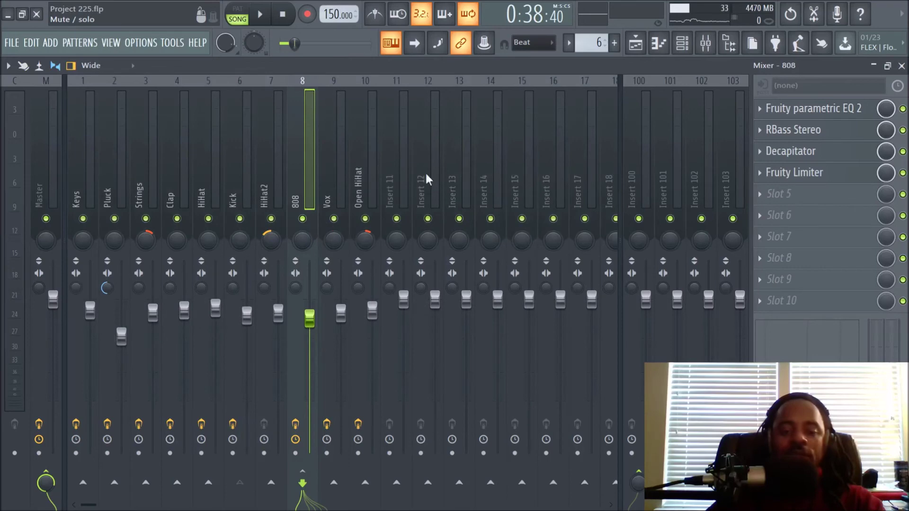
pyautogui.click(635, 43)
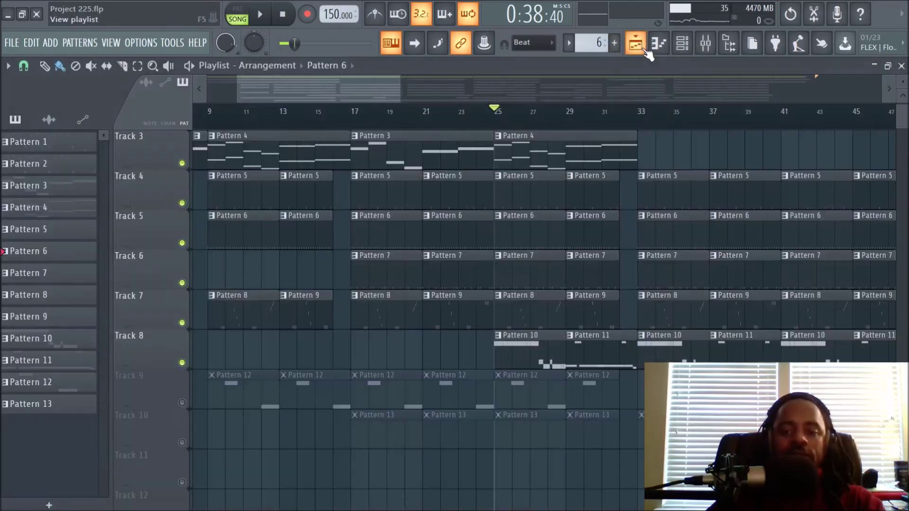
pyautogui.click(182, 403)
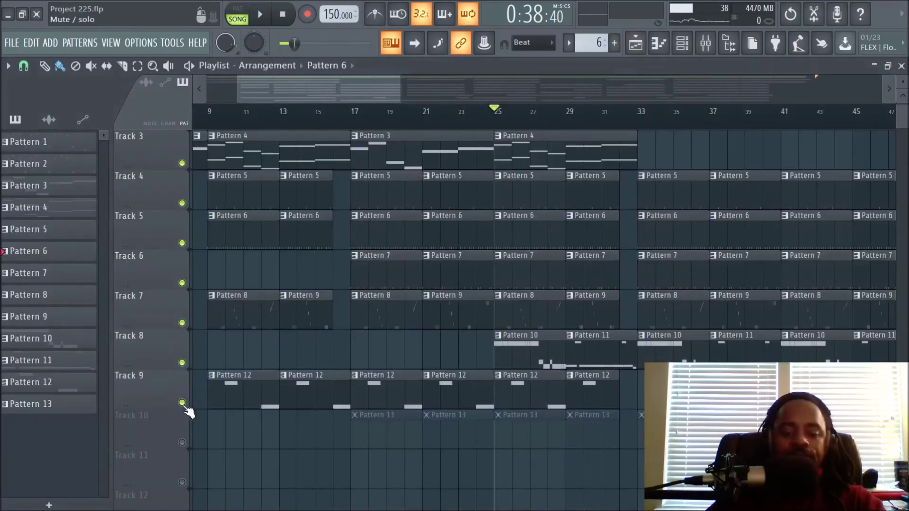
# - Select the Vox insert in the mixer to show its effects chain, and return to the playlist
pyautogui.click(682, 43)
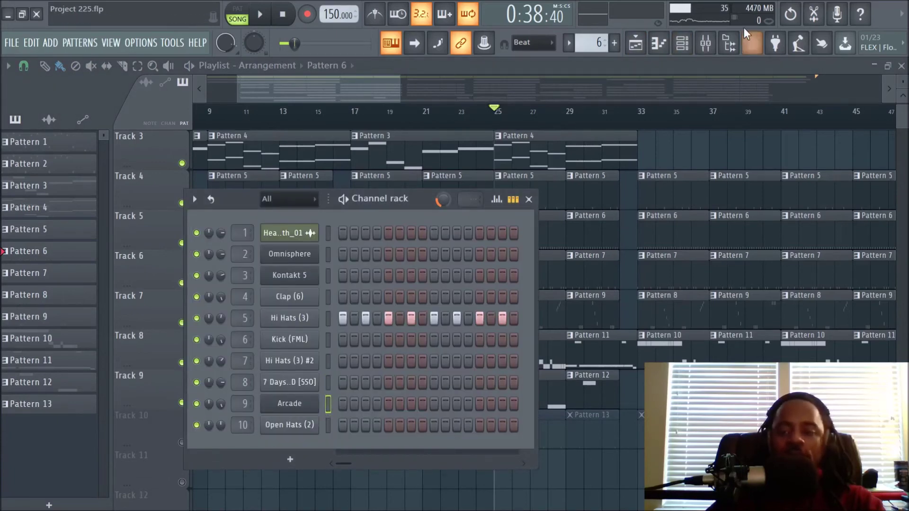
pyautogui.click(705, 43)
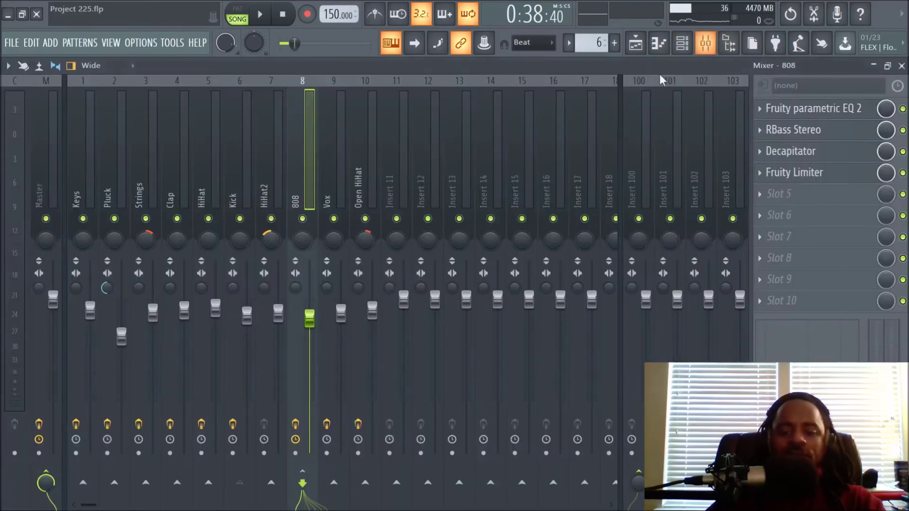
pyautogui.click(333, 178)
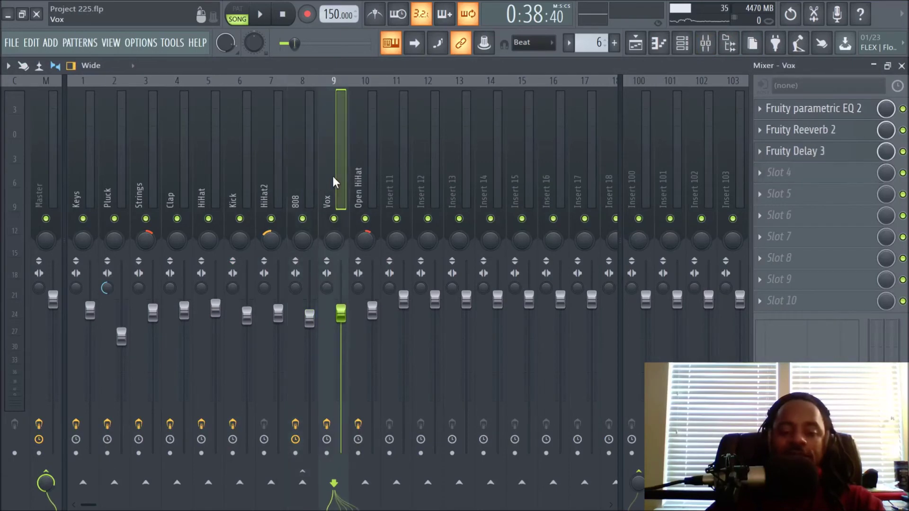
pyautogui.click(636, 50)
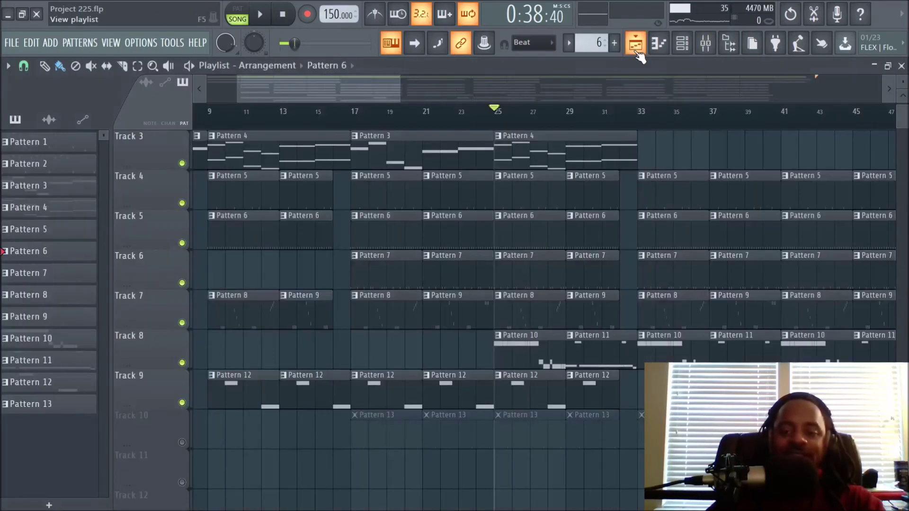
# - Play the beat with Track 9 included, view the channel rack and watch the Vox level in the mixer
pyautogui.click(681, 43)
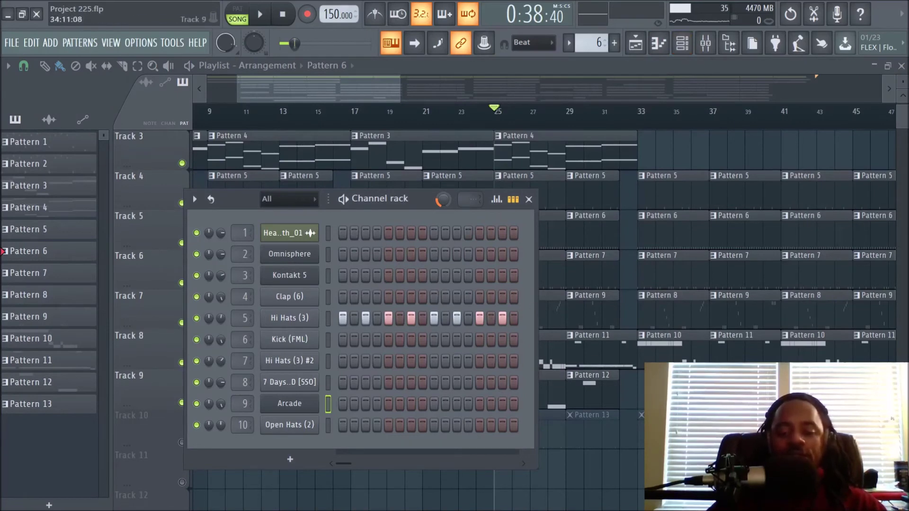
pyautogui.press('F6')
pyautogui.press('space')
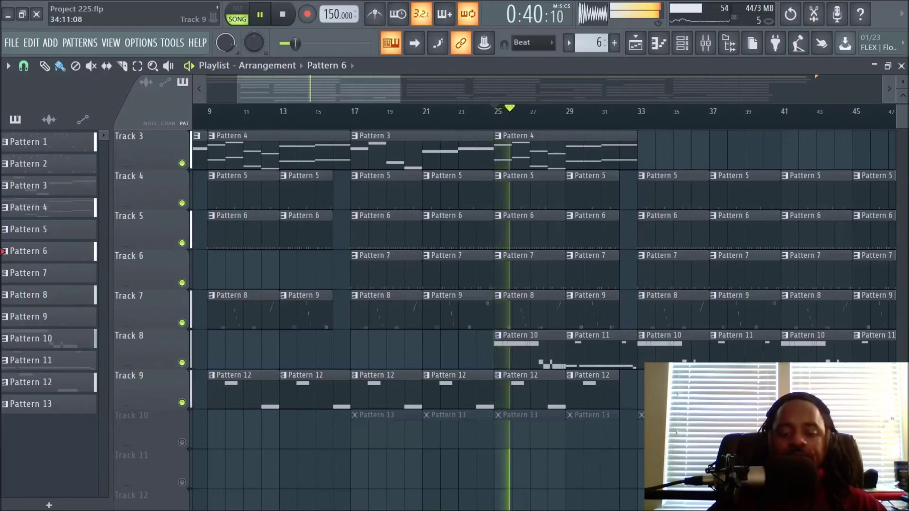
pyautogui.click(686, 46)
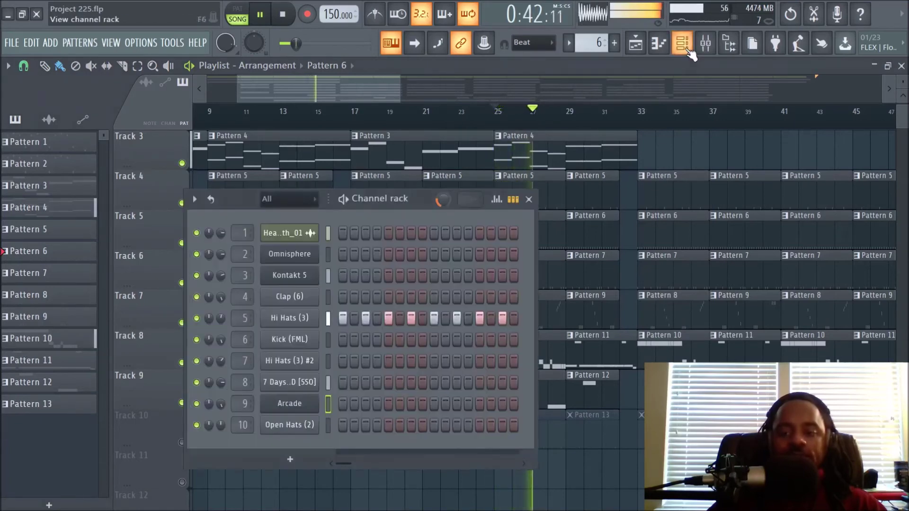
pyautogui.click(705, 46)
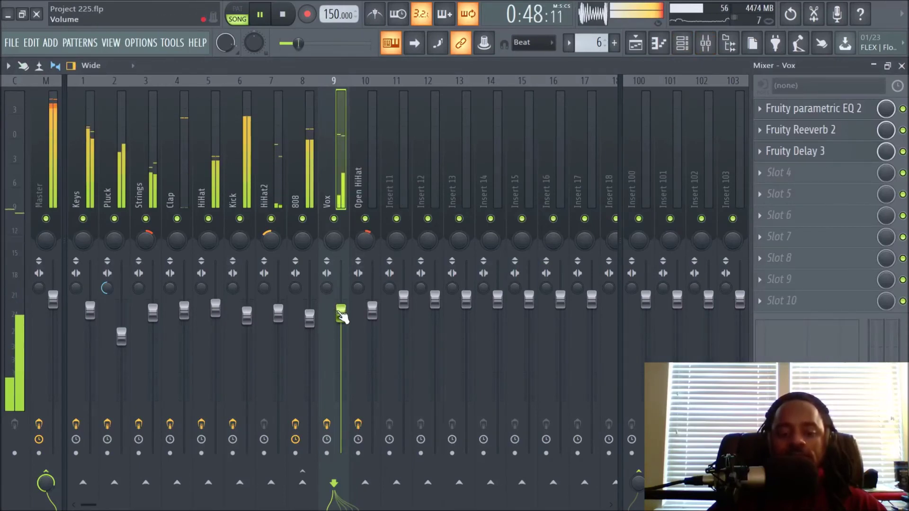
# - Stop playback, open the Arcade channel from the channel rack in its Play view, and move its window fully into sight
pyautogui.press('space')
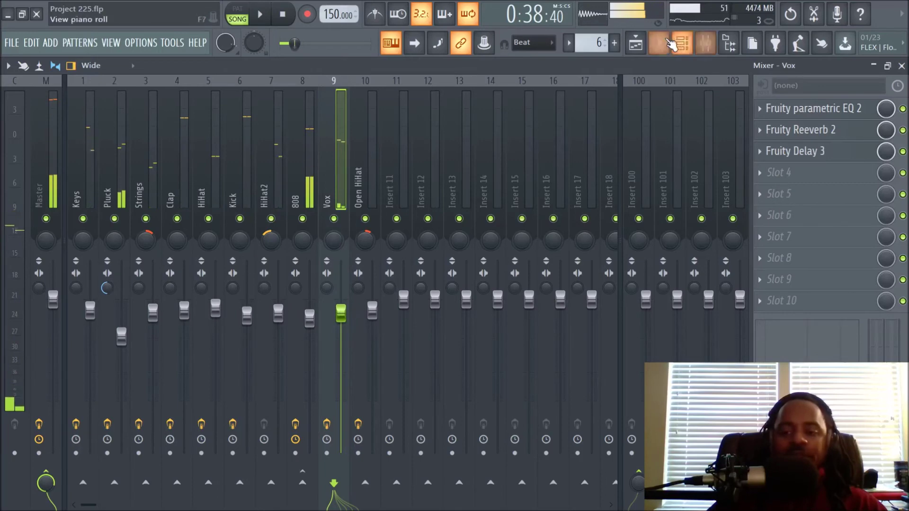
pyautogui.click(635, 43)
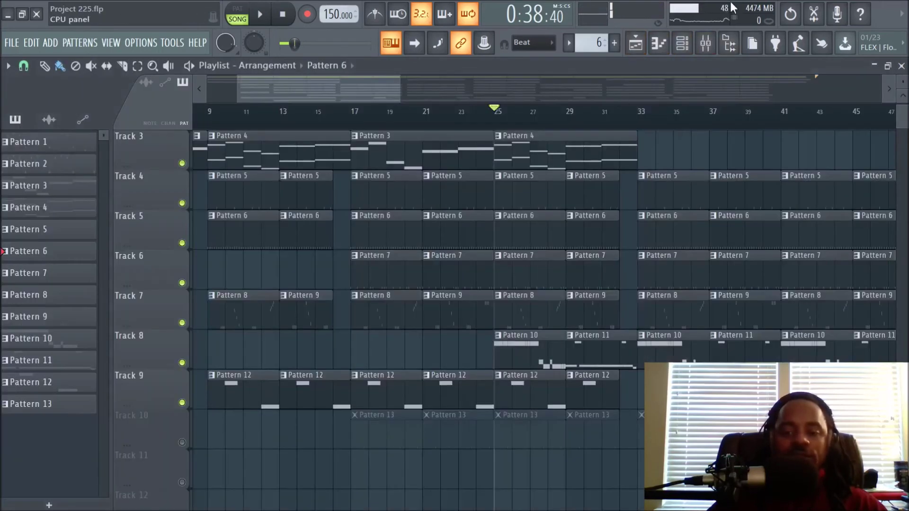
pyautogui.click(682, 44)
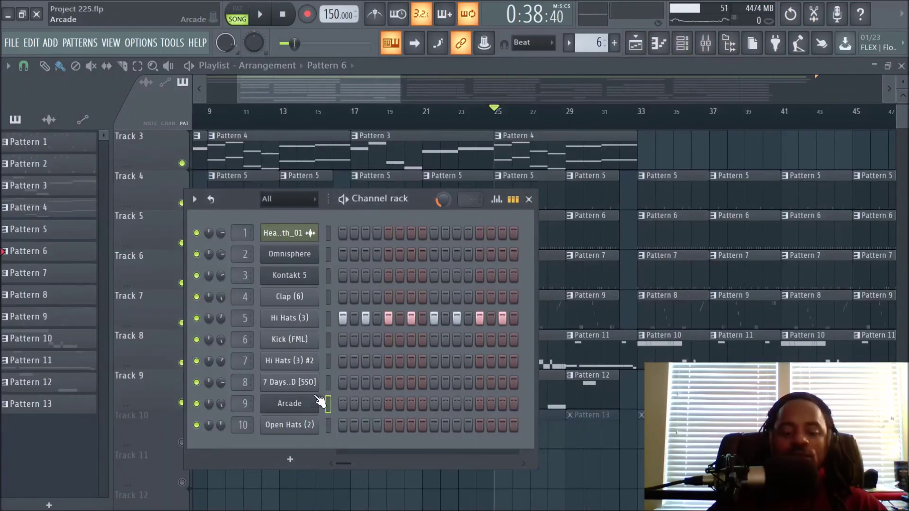
pyautogui.click(315, 398)
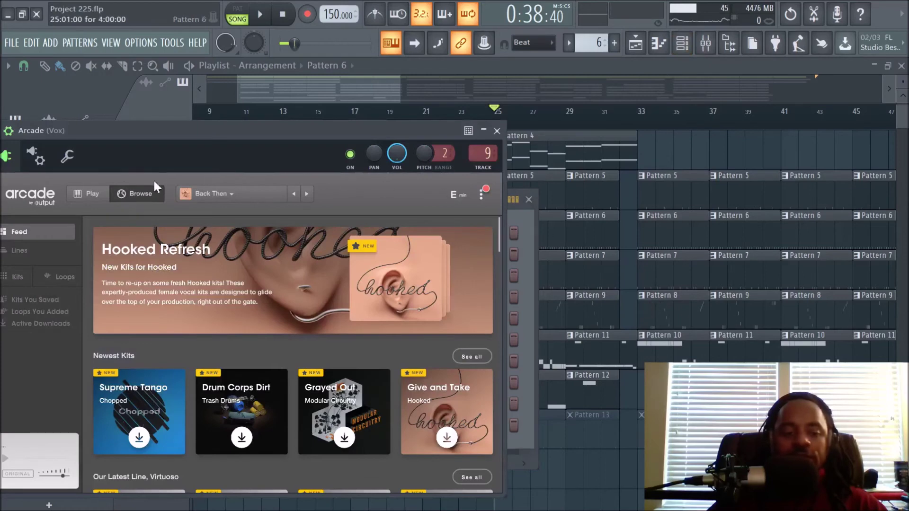
pyautogui.click(86, 196)
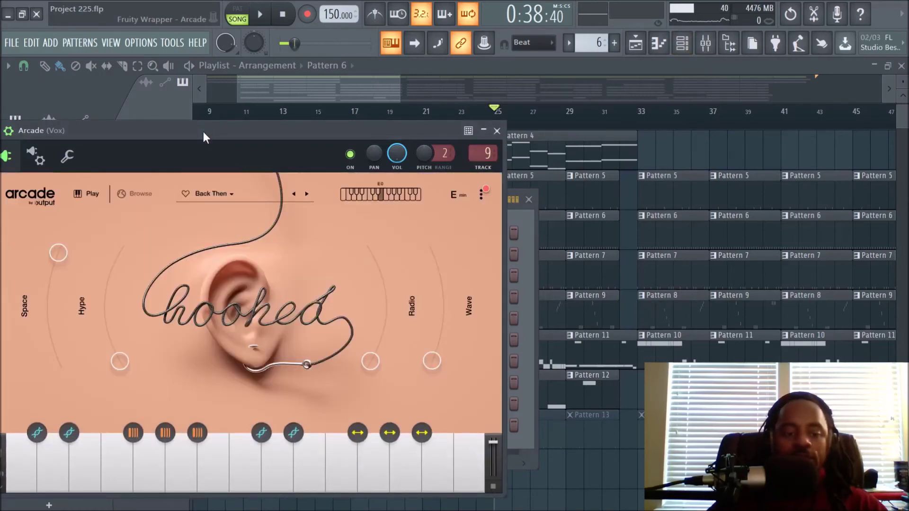
pyautogui.moveTo(203, 131); pyautogui.dragTo(399, 98)
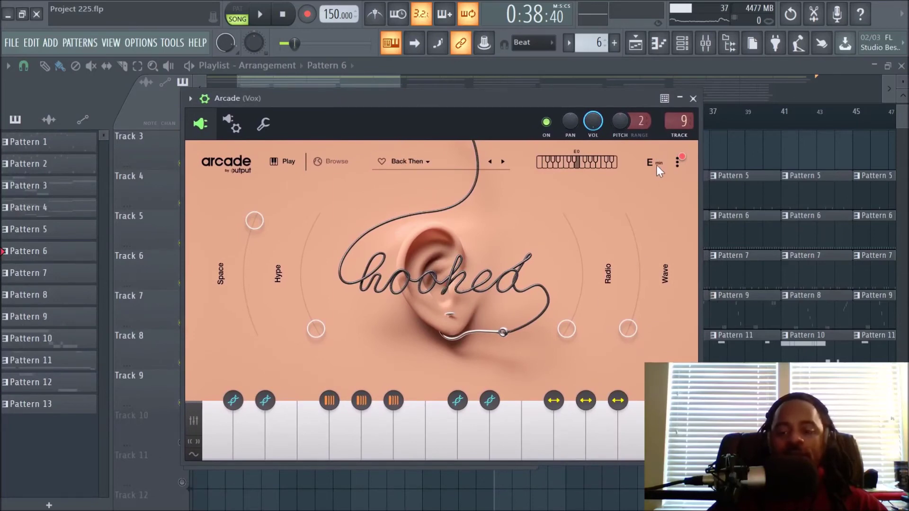
# - Check Arcade's menu options, preview keys and inspect one key's vocal sample settings, and close Arcade
pyautogui.click(677, 162)
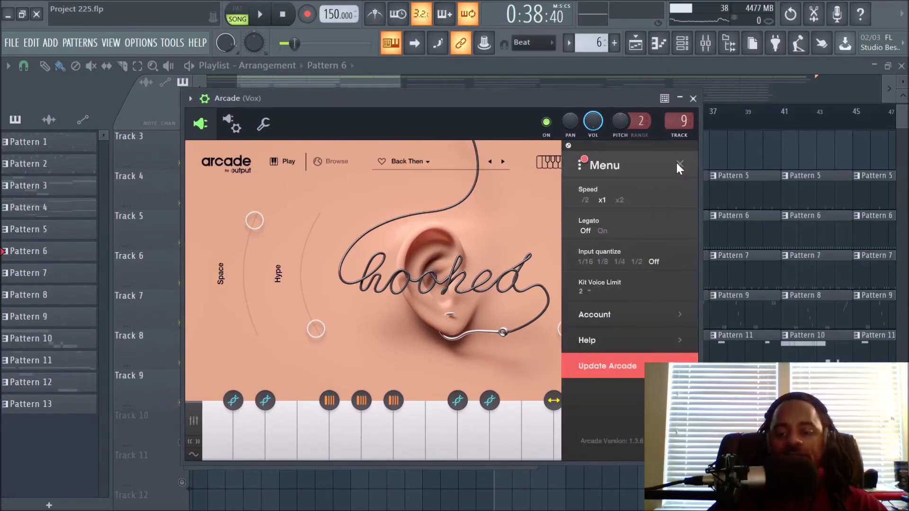
pyautogui.click(680, 165)
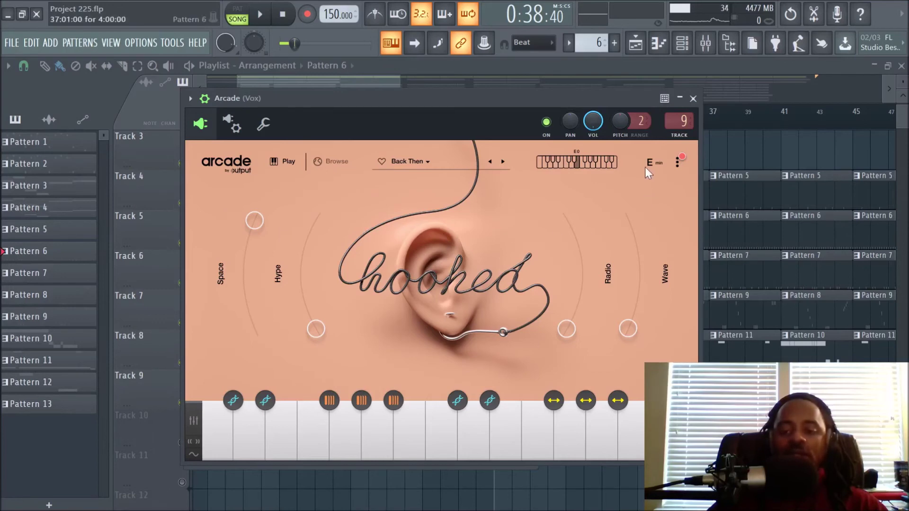
pyautogui.click(506, 428)
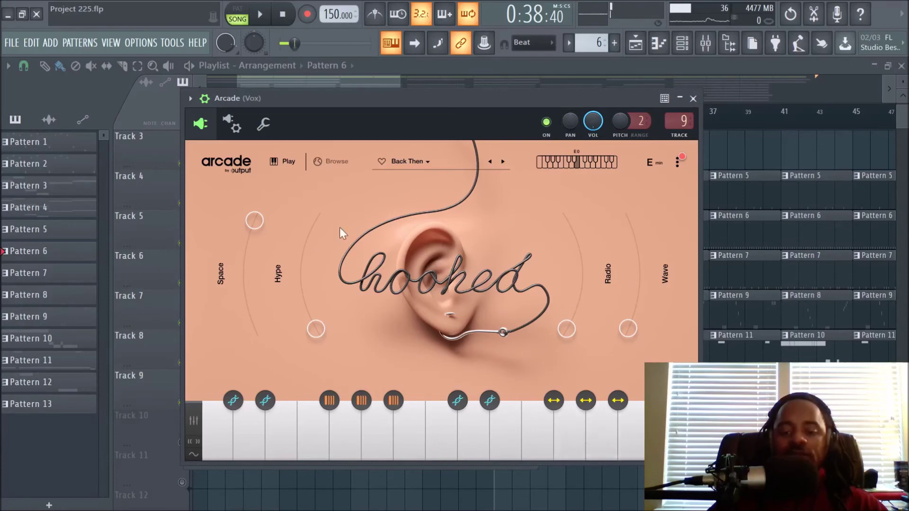
pyautogui.click(410, 454)
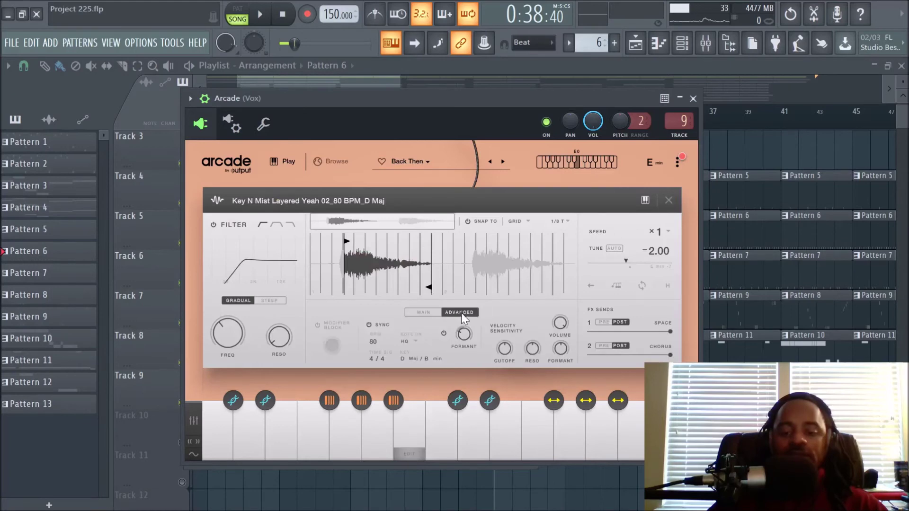
pyautogui.click(668, 201)
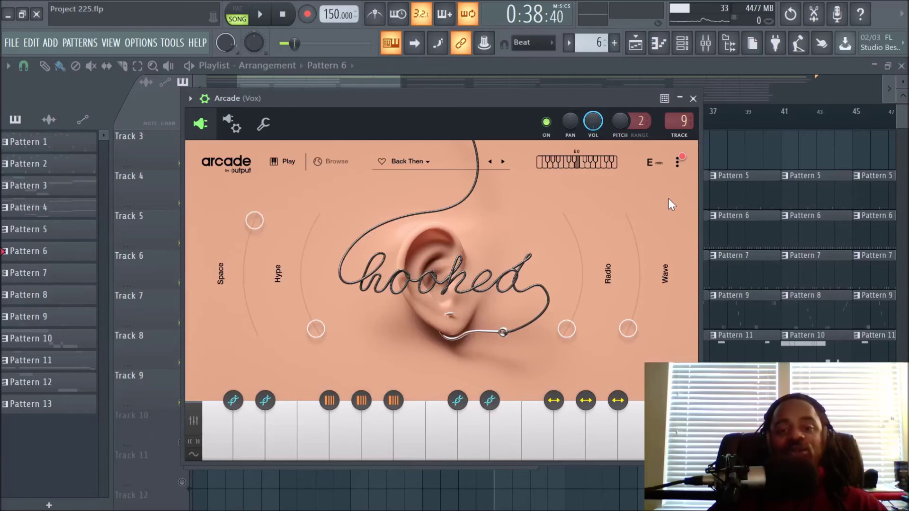
pyautogui.click(692, 98)
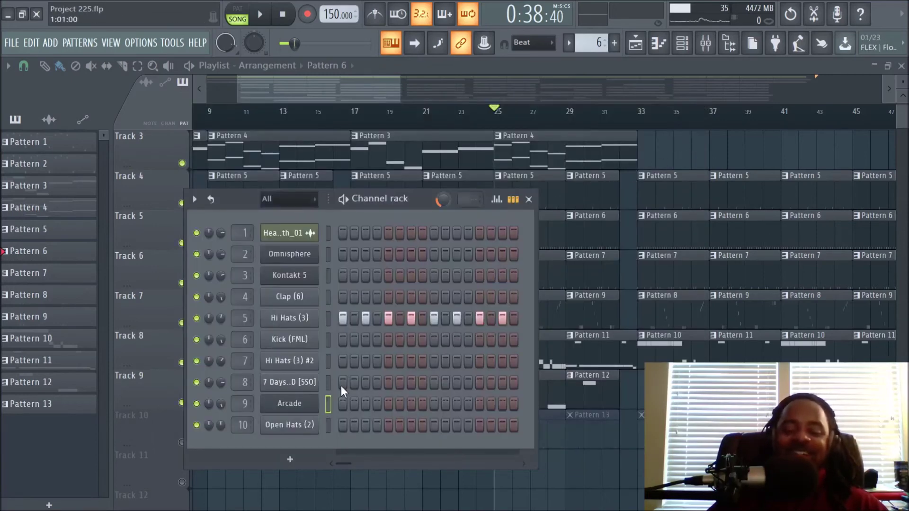
# - Inspect the Fruity Reeverb 2 and Fruity Delay 3 settings on the Vox insert in the mixer
pyautogui.click(705, 43)
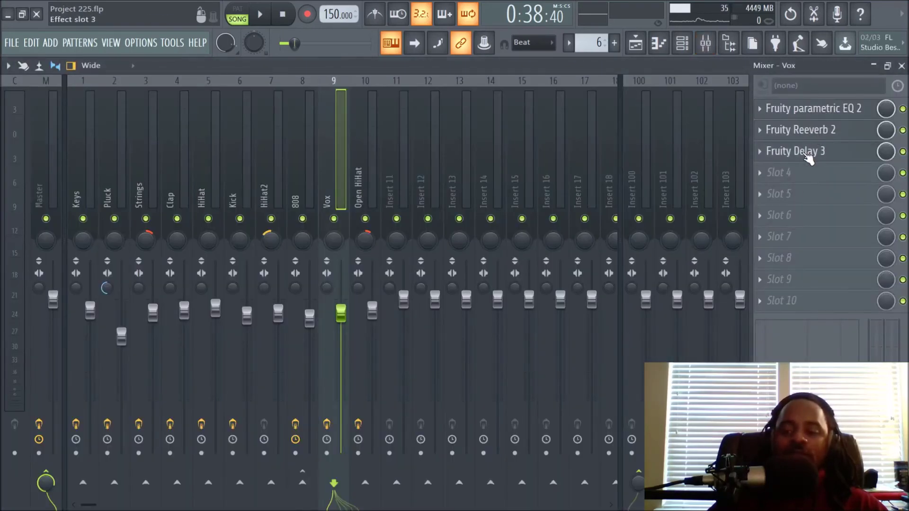
pyautogui.click(806, 130)
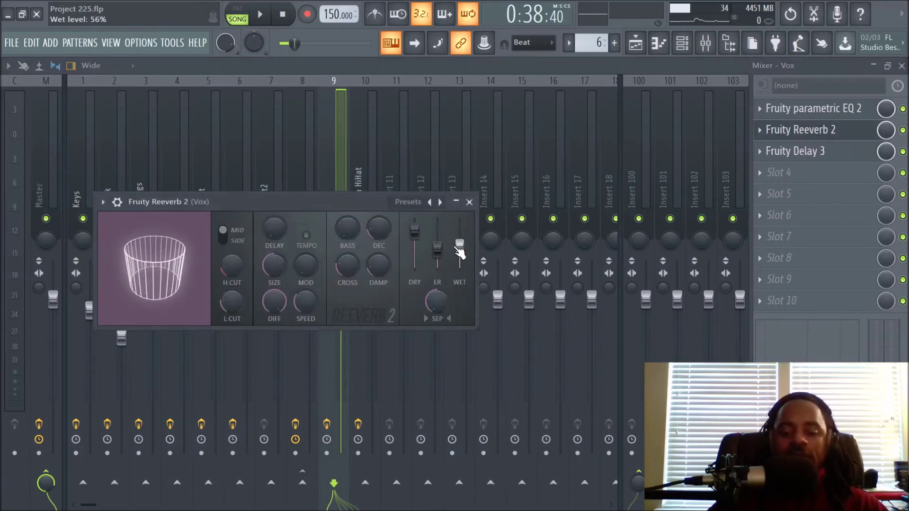
pyautogui.click(469, 202)
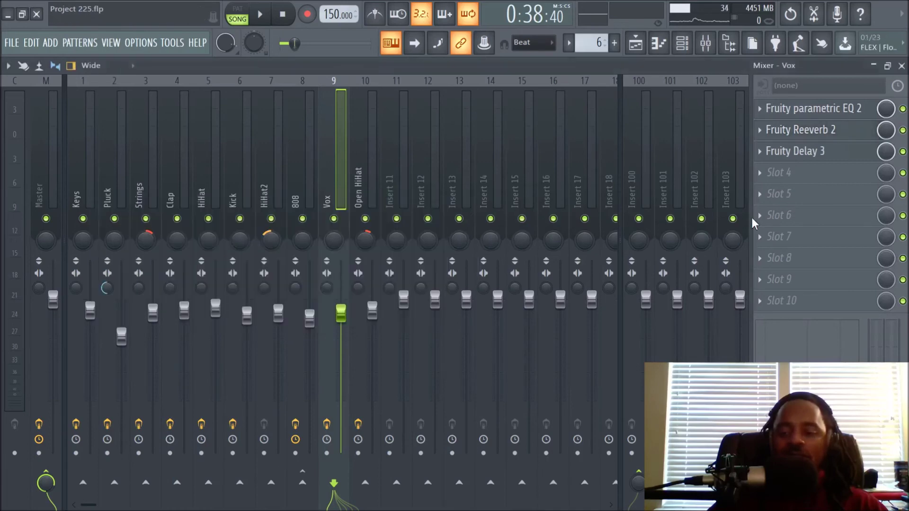
pyautogui.click(811, 153)
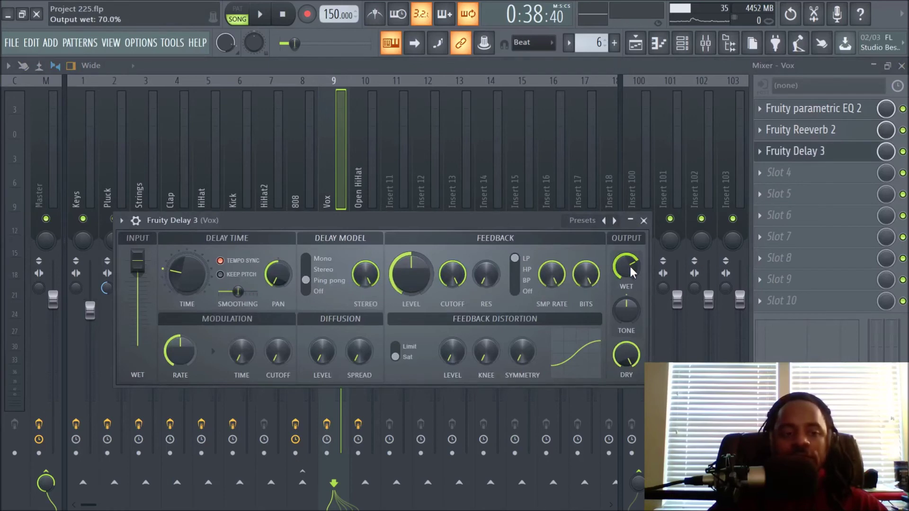
pyautogui.click(643, 221)
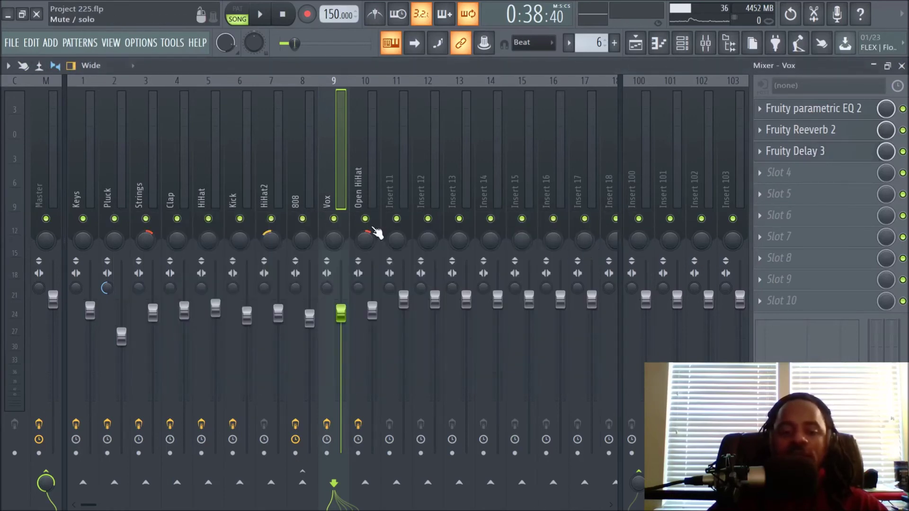
# - Select the Open HiHat insert in the mixer and unmute Track 10 in the playlist
pyautogui.click(367, 161)
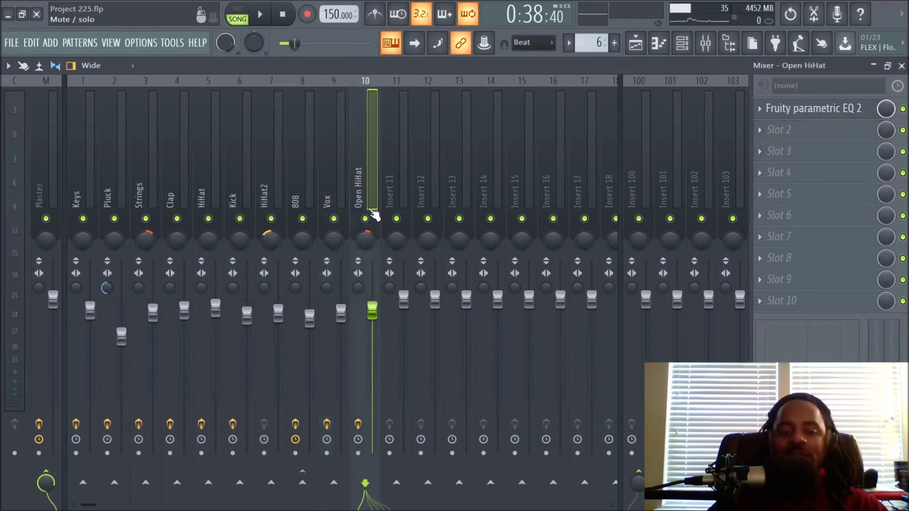
pyautogui.click(644, 52)
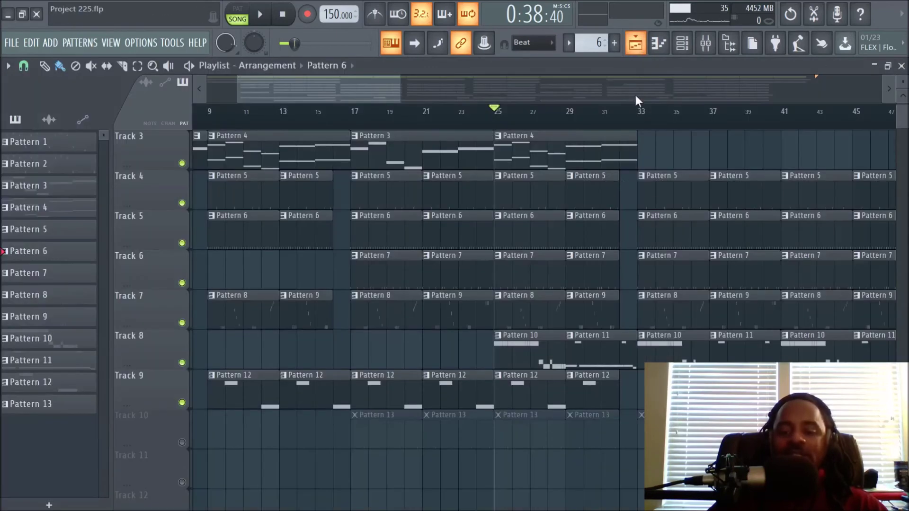
pyautogui.click(182, 403)
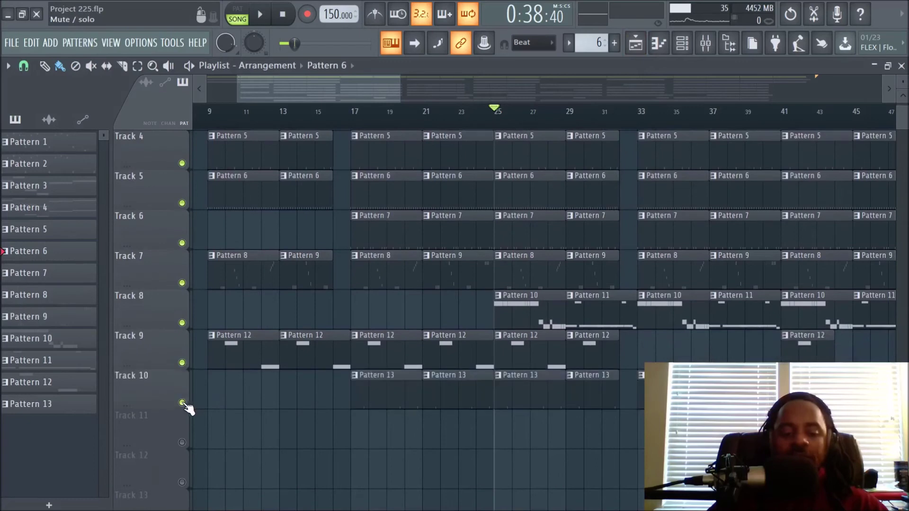
# - Look over the arrangement around bars 25 to 33 and play the beat with Track 10 included
pyautogui.scroll(-1, 538, 122)
pyautogui.scroll(3, 539, 122)
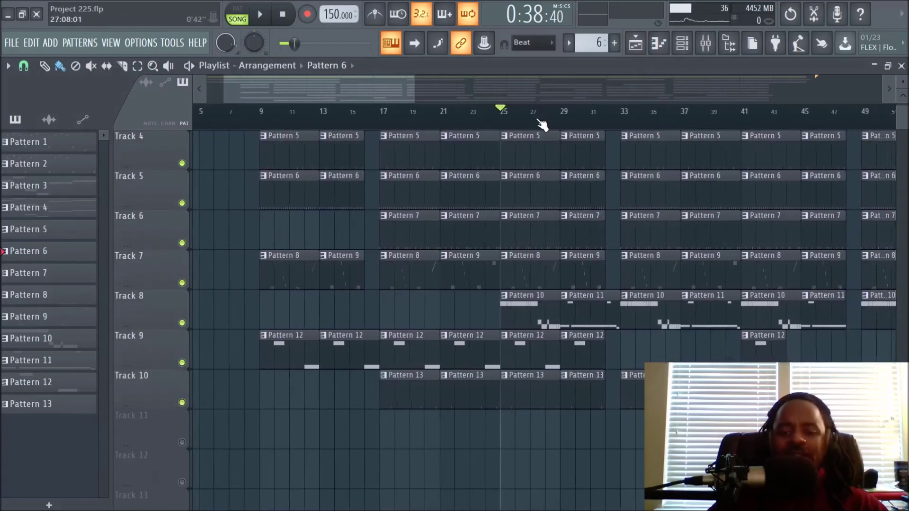
pyautogui.scroll(3, 672, 213)
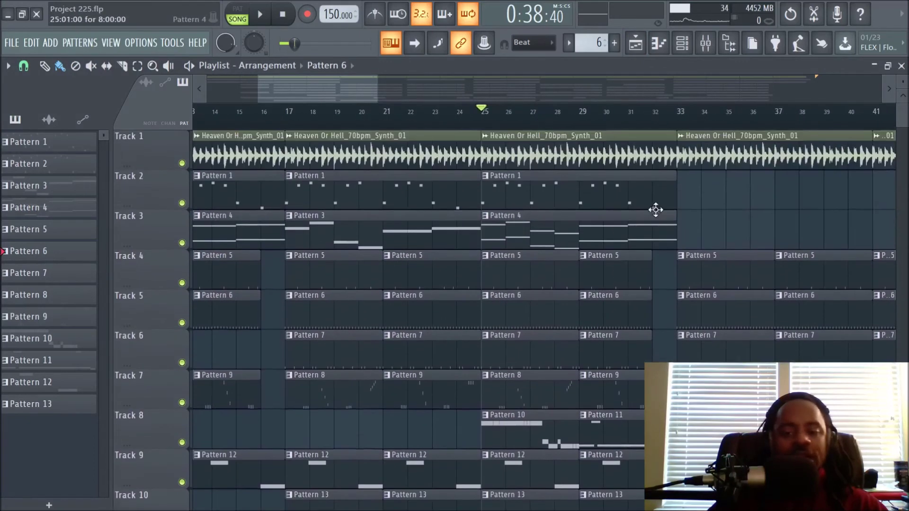
pyautogui.scroll(-1, 691, 125)
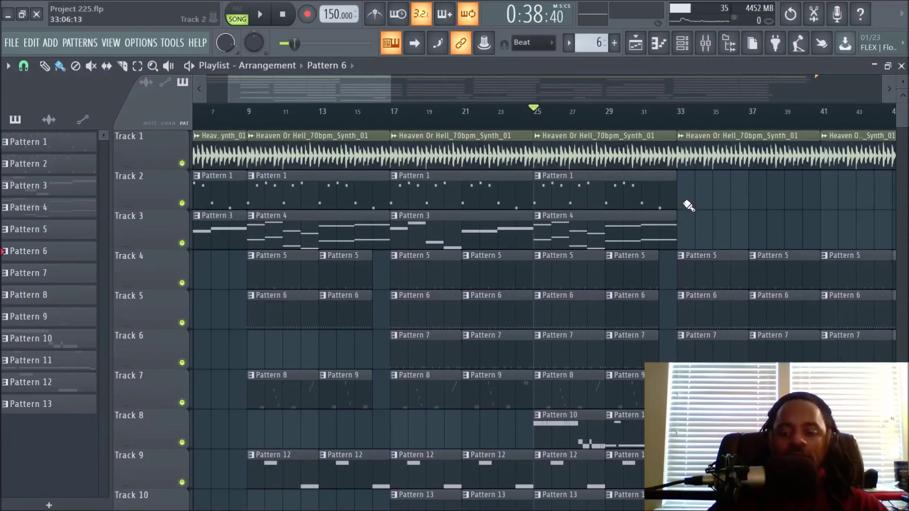
pyautogui.scroll(-2, 684, 202)
pyautogui.press('space')
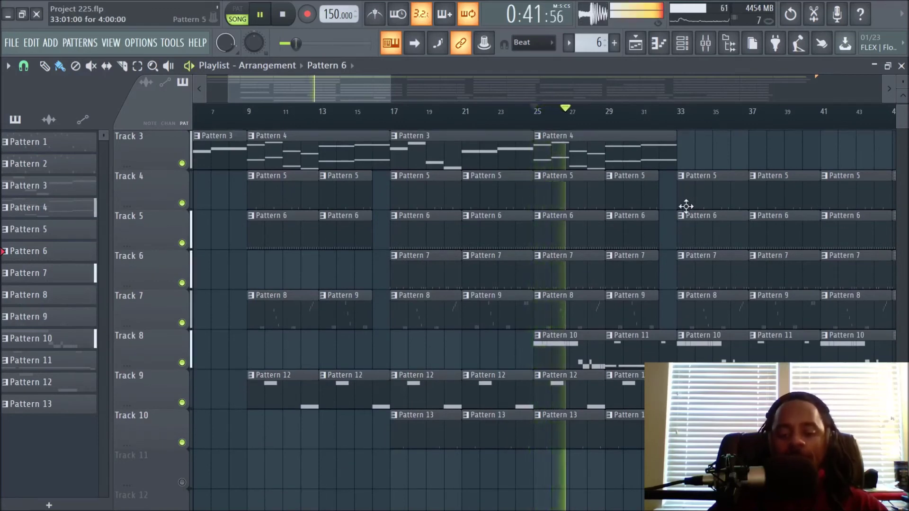
# - View Pattern 13's Open Hats notes in the piano roll during playback, and return to the playlist
pyautogui.click(586, 439)
pyautogui.doubleClick(586, 439)
pyautogui.moveTo(364, 87); pyautogui.dragTo(363, 174)
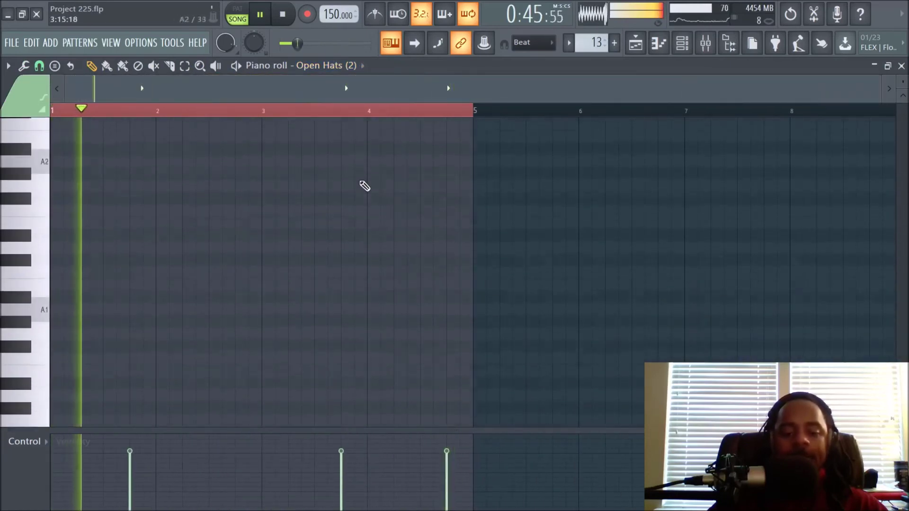
pyautogui.scroll(4, 363, 176)
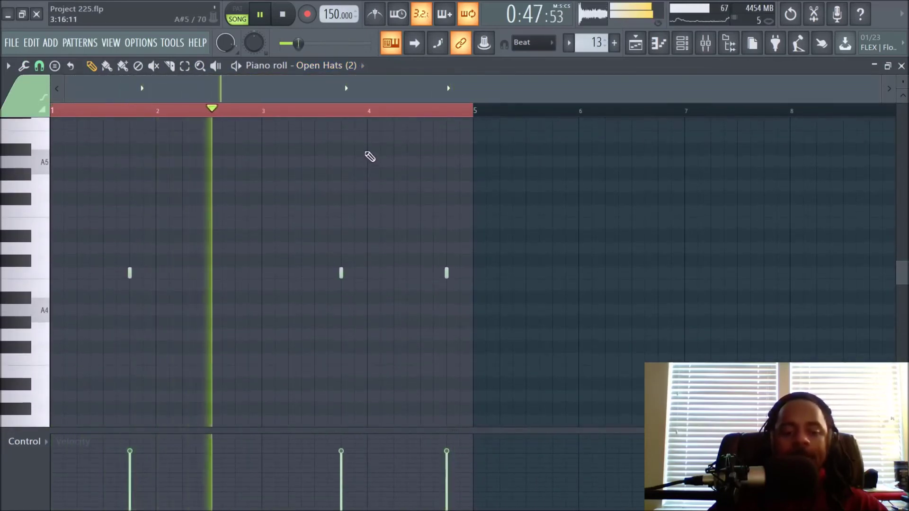
pyautogui.scroll(2, 410, 115)
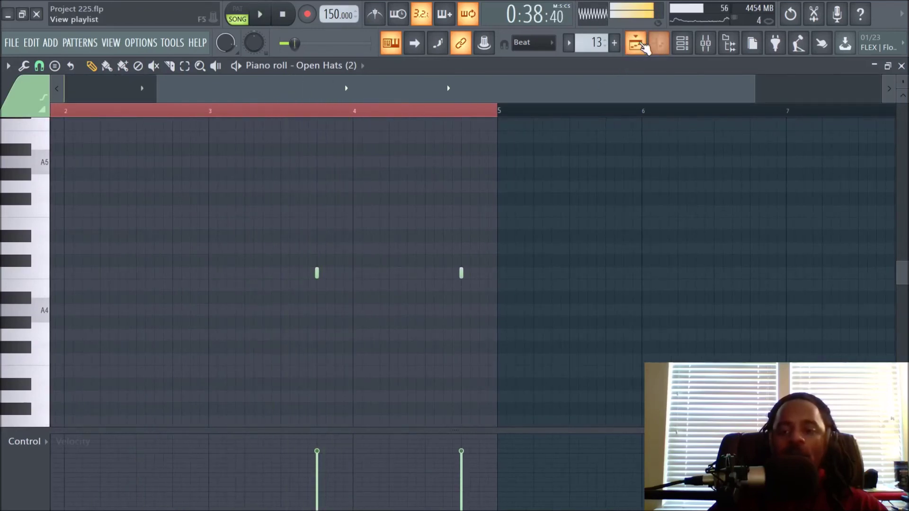
pyautogui.click(637, 43)
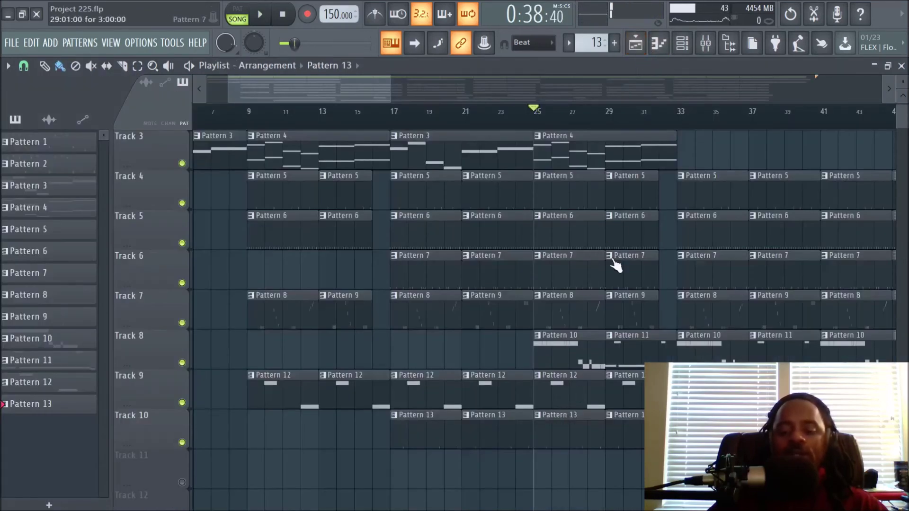
# - Inspect the Open Hats (2) channel's volume envelope settings, and close them together with the channel rack
pyautogui.click(688, 47)
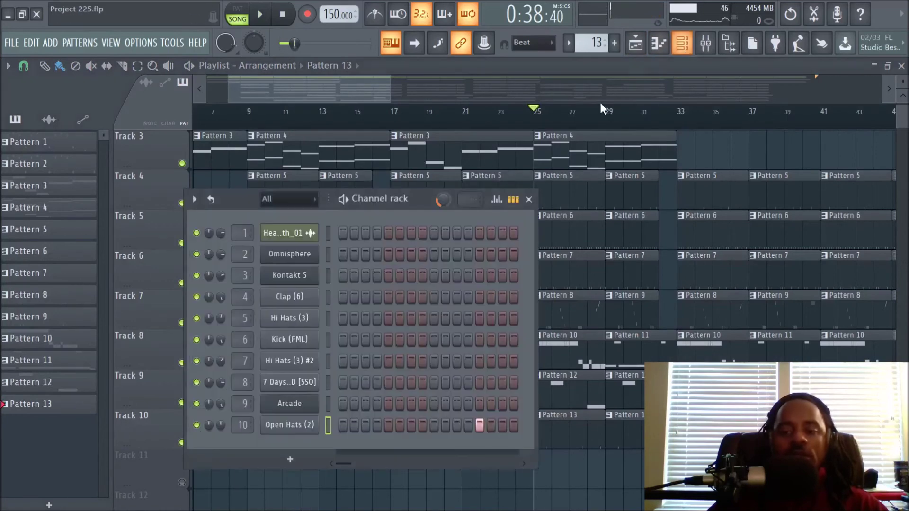
pyautogui.click(284, 426)
pyautogui.click(52, 136)
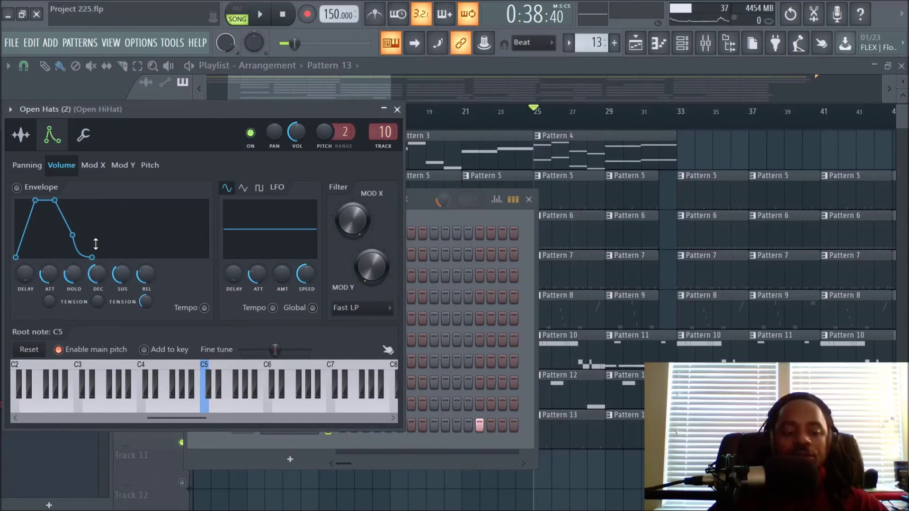
pyautogui.click(397, 109)
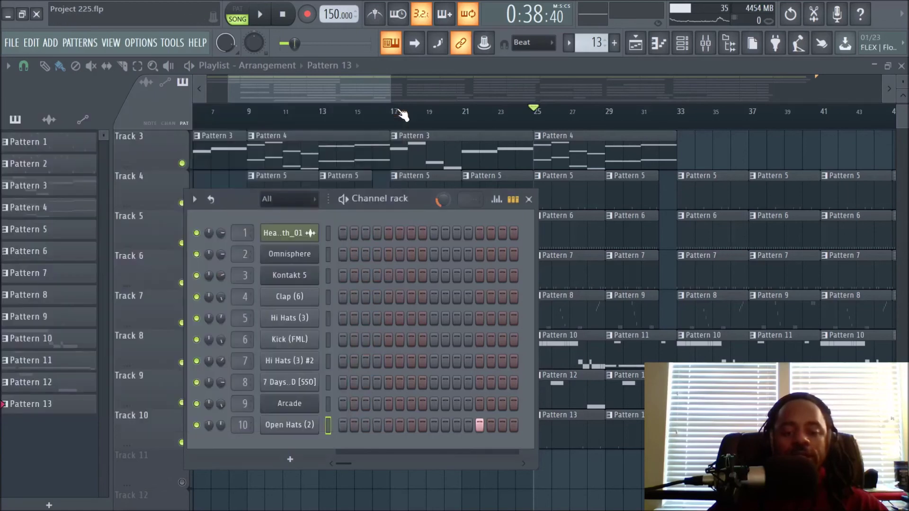
pyautogui.press('F6')
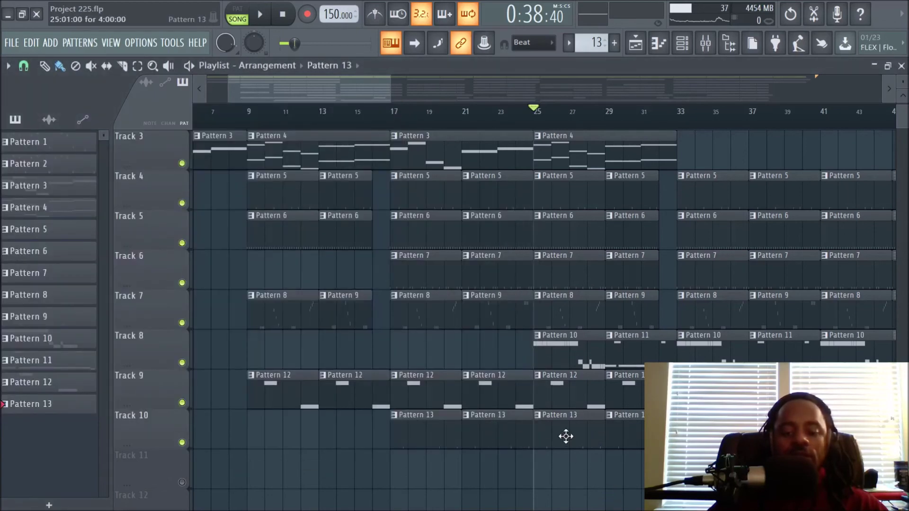
# - Reopen the Open Hats piano roll, try lengthening the bar 3 C5 note to two steps, and undo the resize
pyautogui.press('F7')
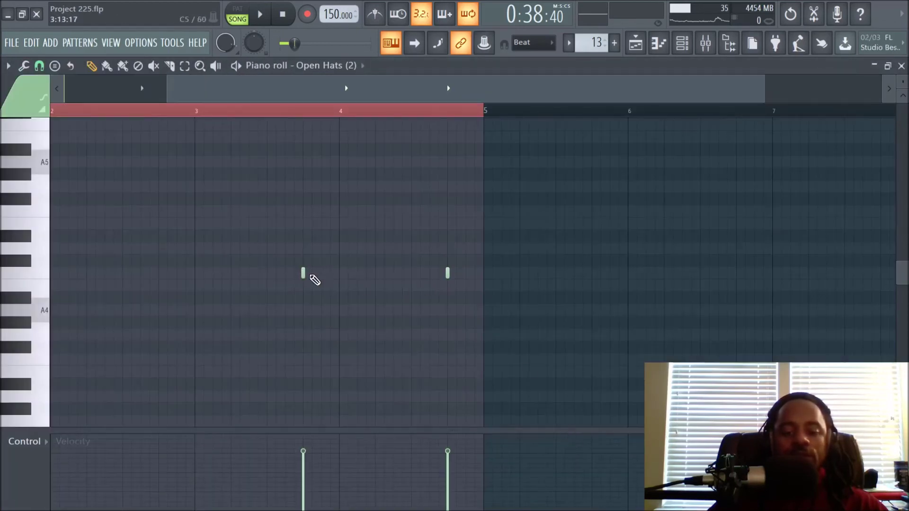
pyautogui.moveTo(304, 273)
pyautogui.mouseDown()
pyautogui.moveTo(328, 278)
pyautogui.moveTo(315, 286)
pyautogui.mouseUp()
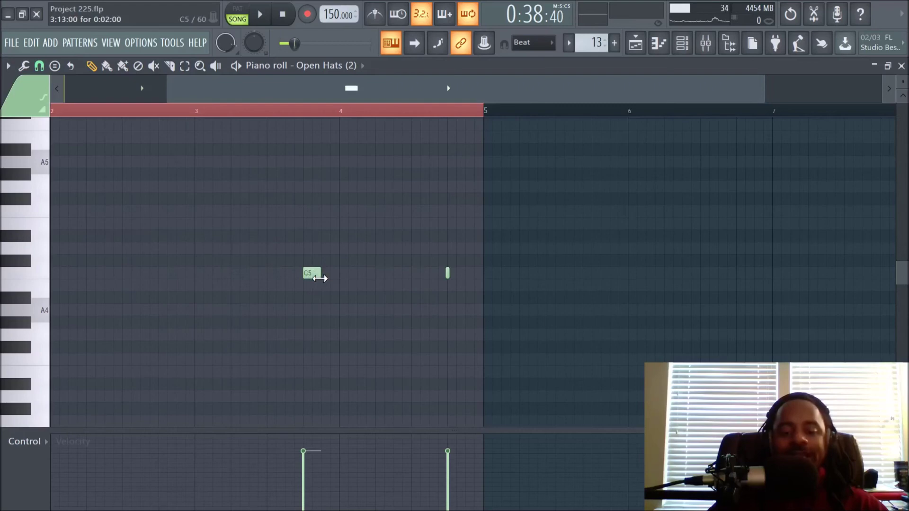
pyautogui.hotkey('ctrl', 'z')
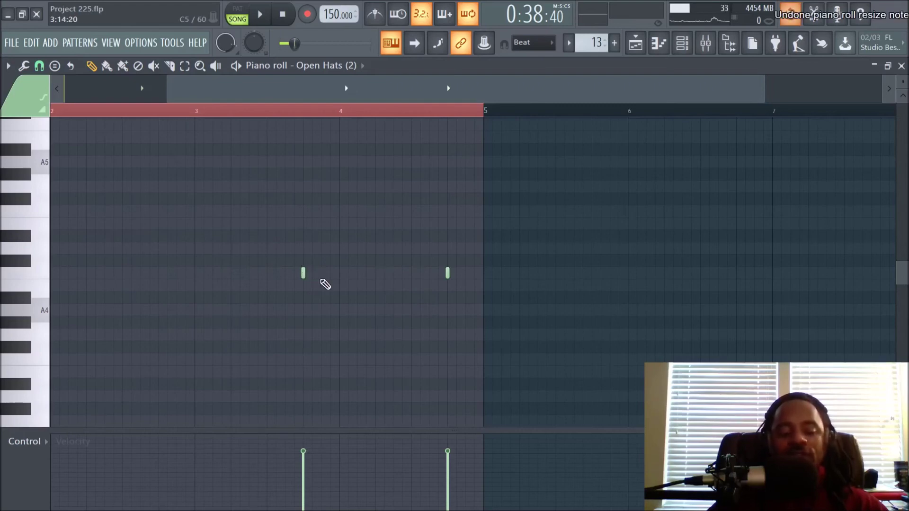
# - Open Neutron 2 on the mixer's Master track, dismiss its preset manager, and review the Equalizer, Compressor 1 and Exciter modules
pyautogui.click(705, 43)
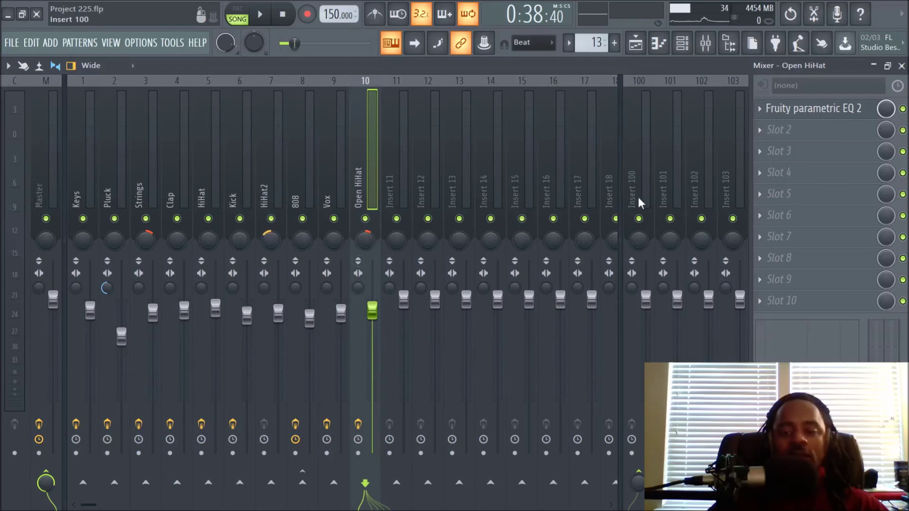
pyautogui.click(37, 182)
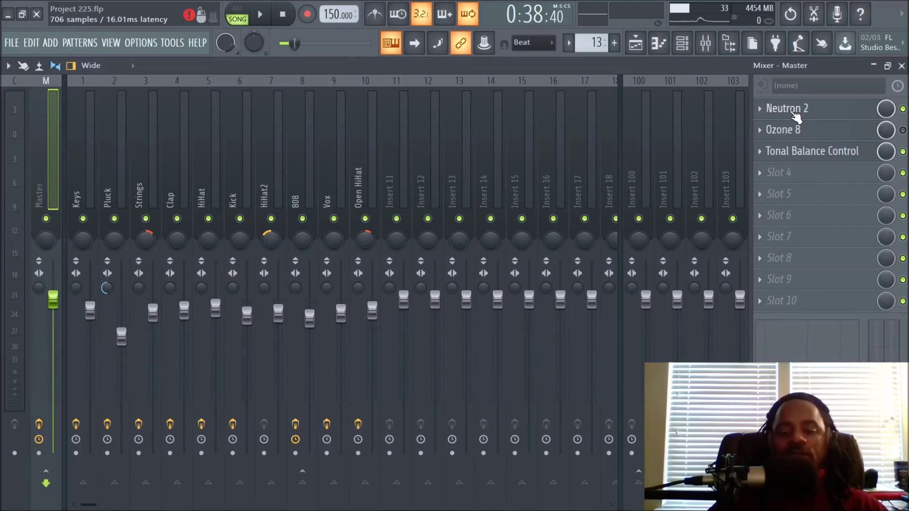
pyautogui.click(789, 114)
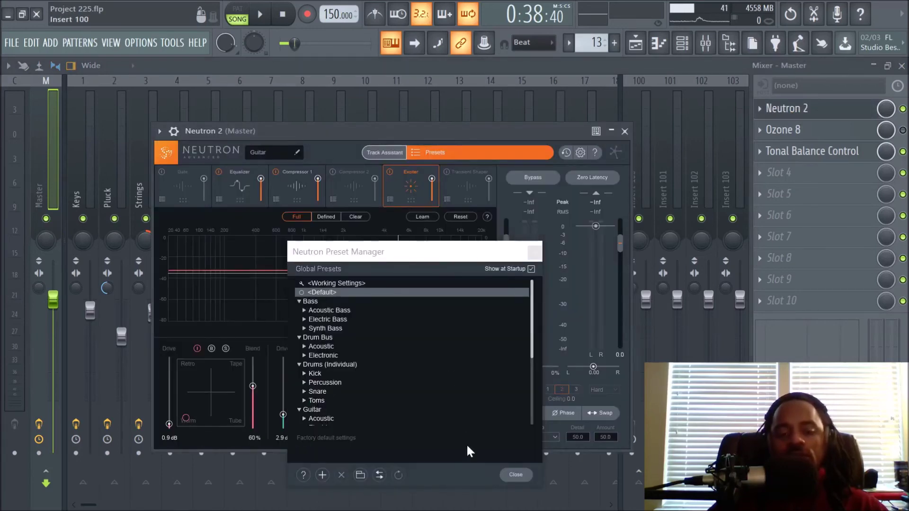
pyautogui.click(515, 475)
pyautogui.click(244, 188)
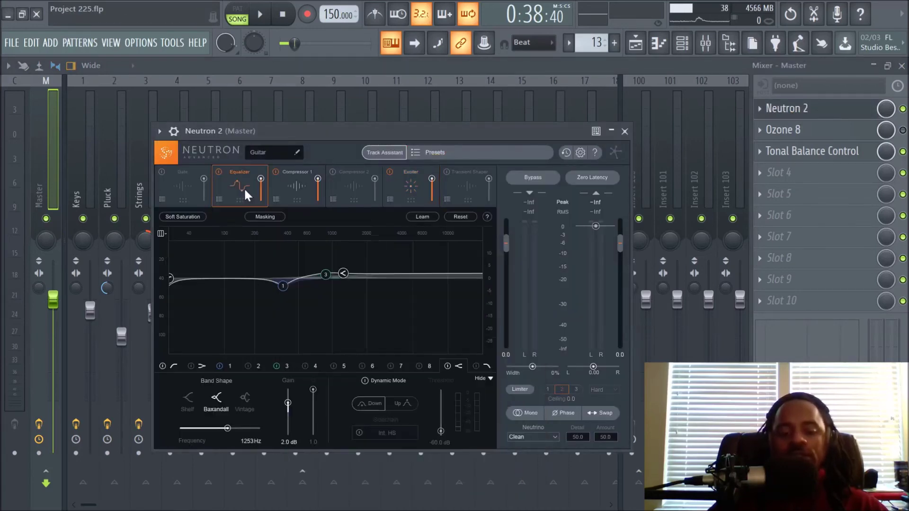
pyautogui.click(289, 201)
pyautogui.click(397, 194)
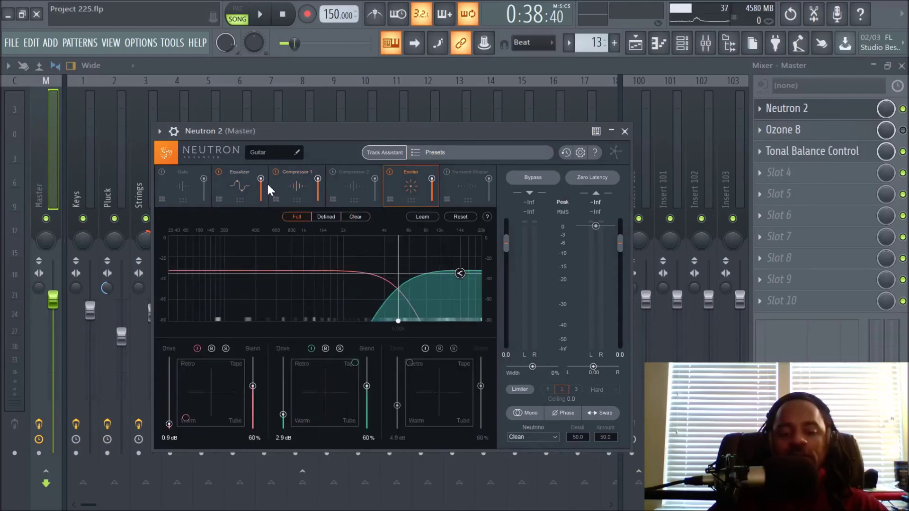
pyautogui.click(291, 191)
pyautogui.click(240, 194)
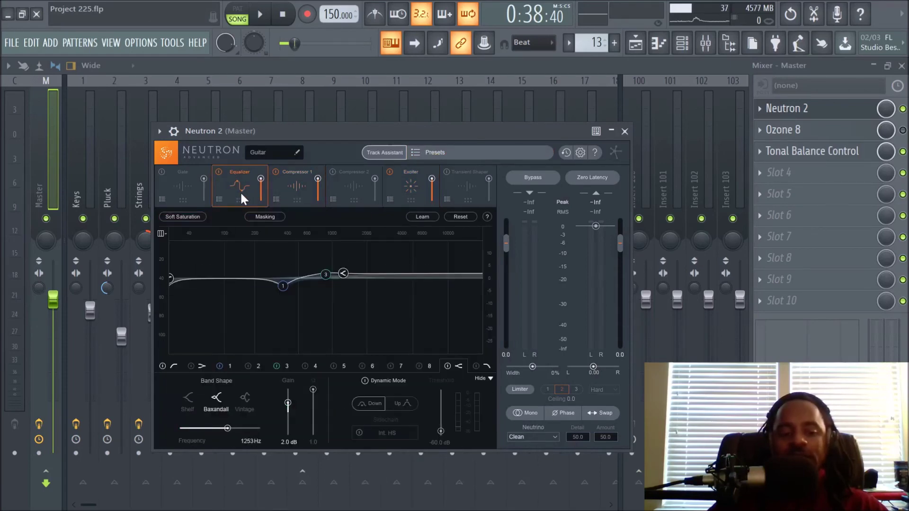
pyautogui.click(296, 199)
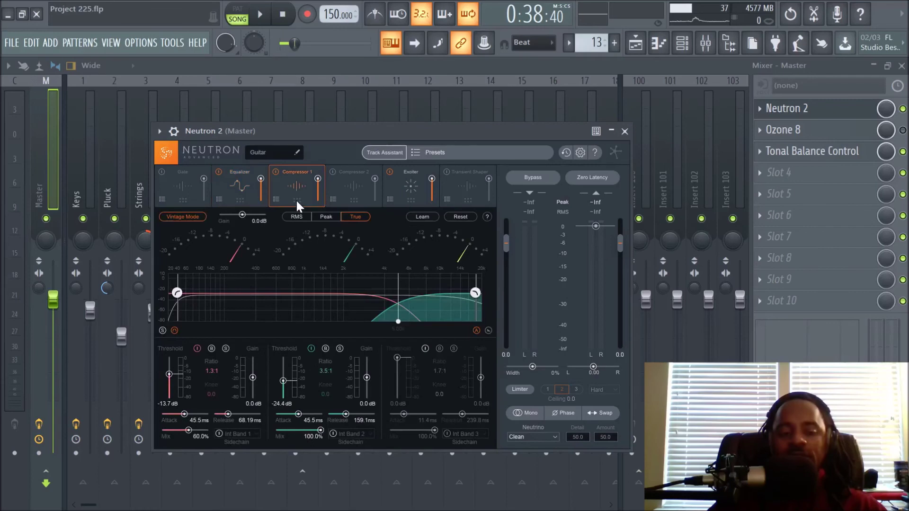
# - View the Neutrino mode choices, revisit the Exciter and Equalizer modules, and look over Neutron 2's global presets
pyautogui.click(521, 442)
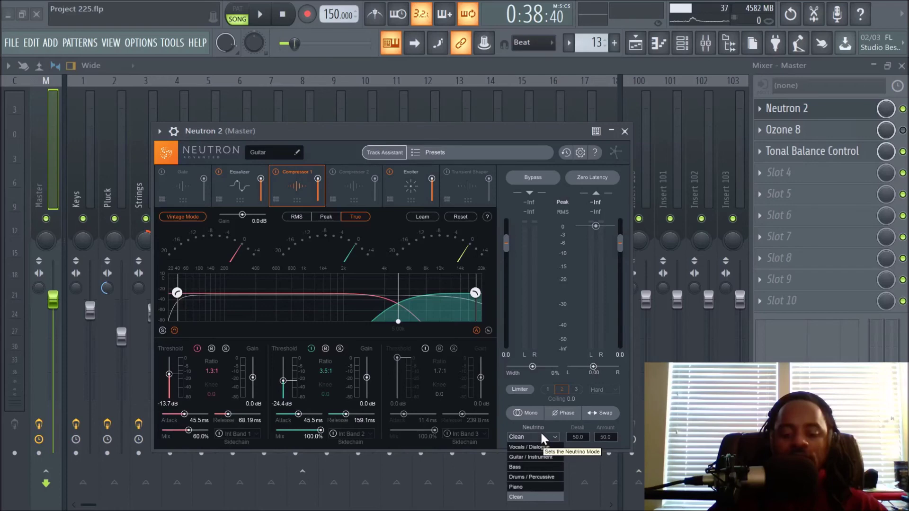
pyautogui.click(493, 130)
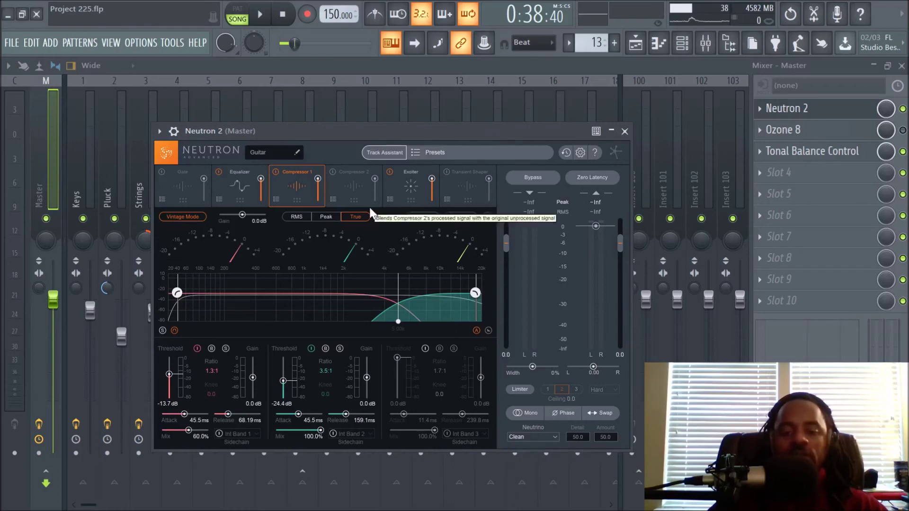
pyautogui.click(412, 189)
pyautogui.click(233, 194)
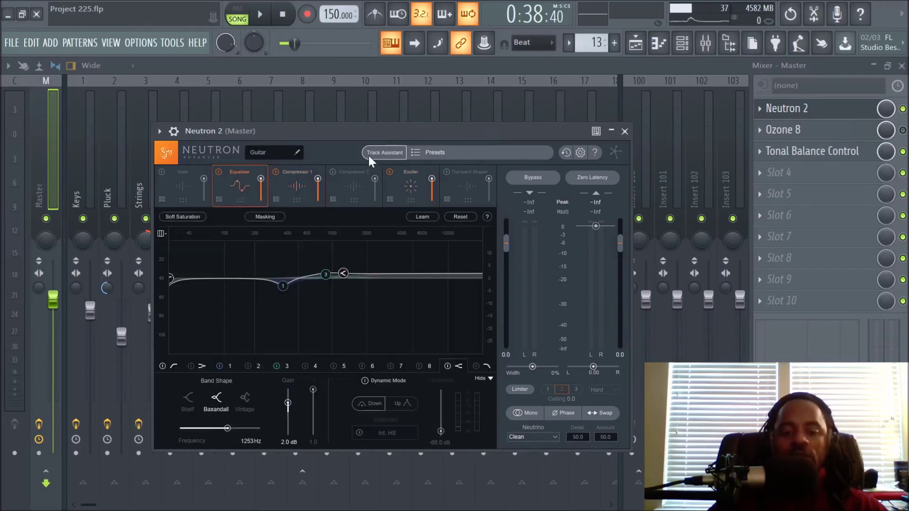
pyautogui.click(416, 153)
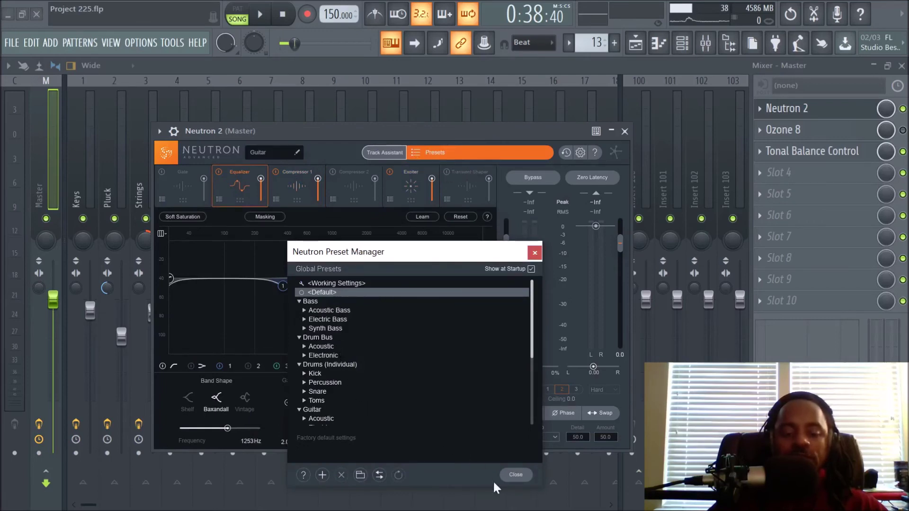
pyautogui.click(515, 474)
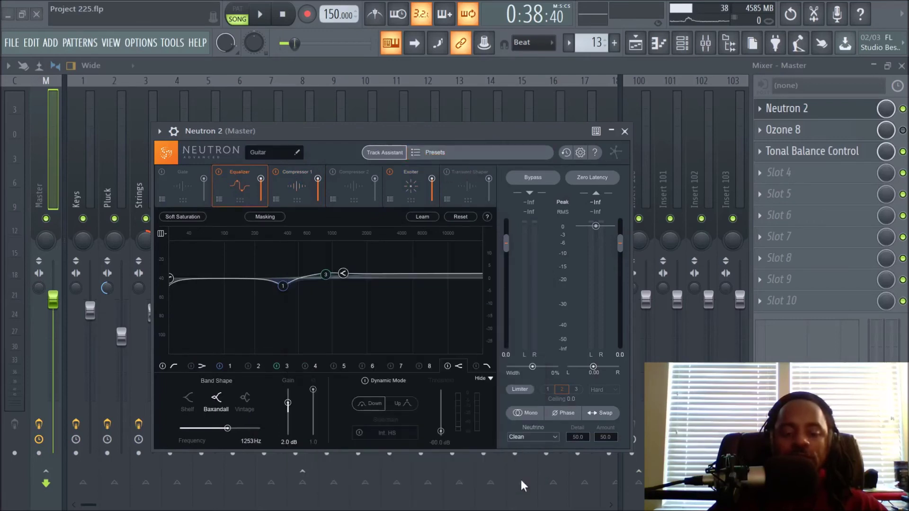
# - View the instrument choices in Neutron 2's Track Assistant, cancel the assistant, and close the plugin
pyautogui.click(384, 153)
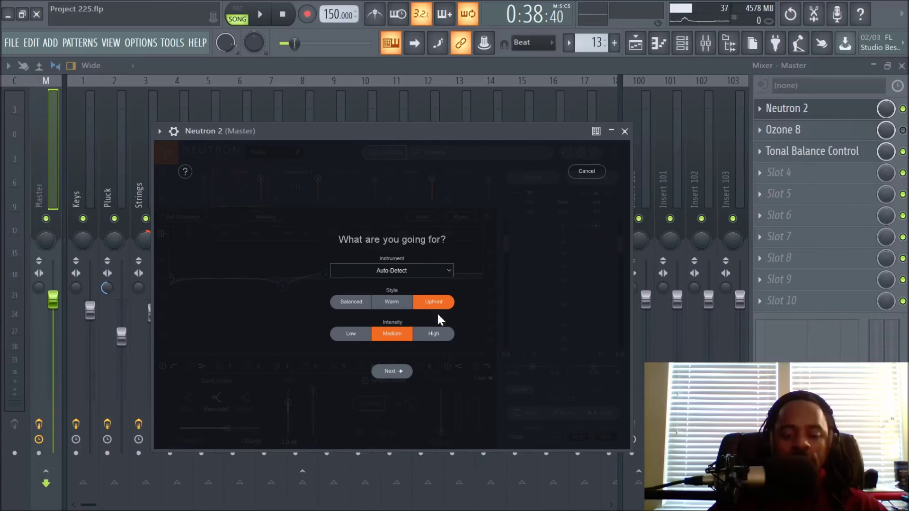
pyautogui.click(443, 277)
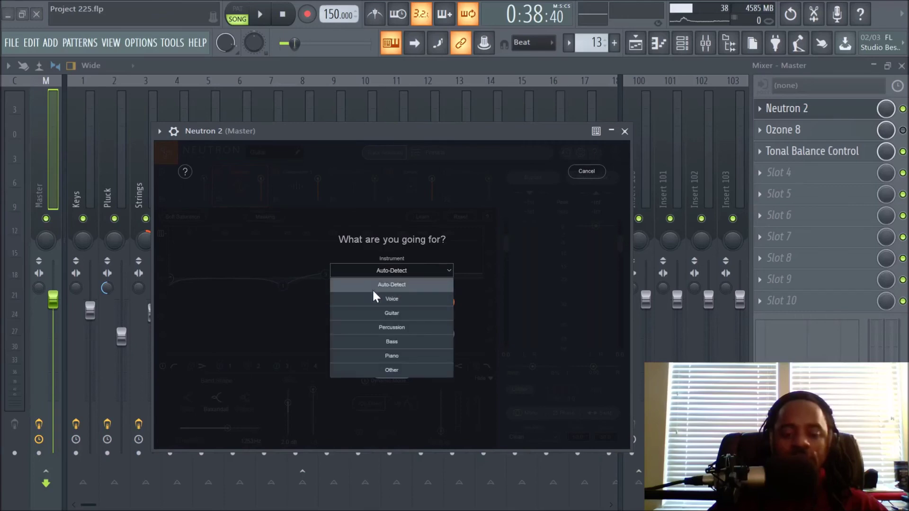
pyautogui.click(471, 252)
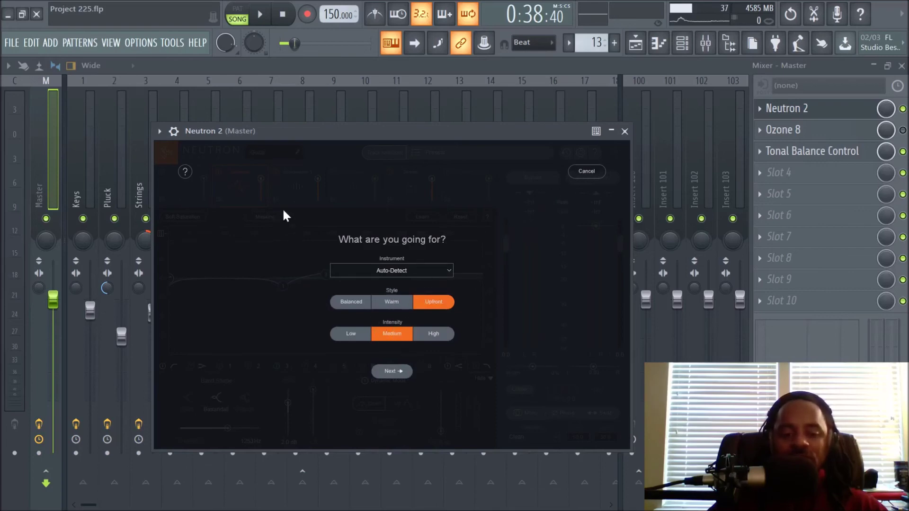
pyautogui.click(584, 172)
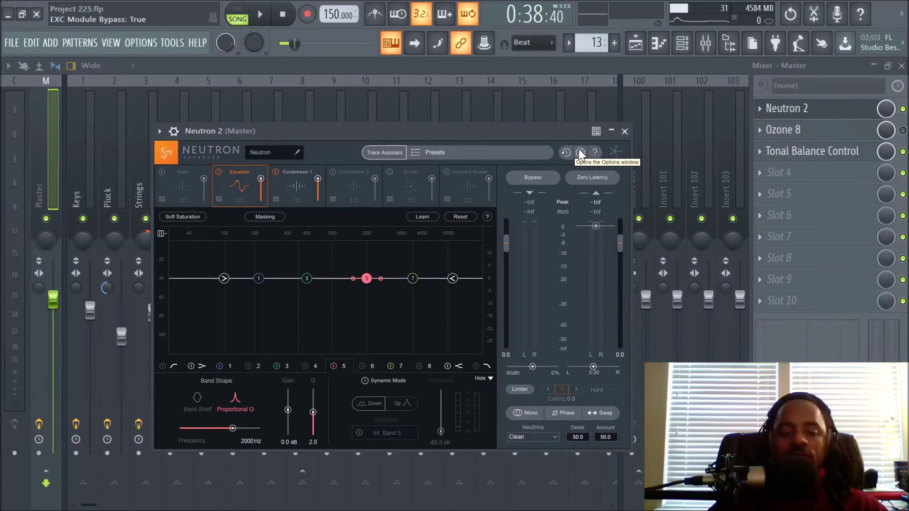
pyautogui.click(624, 131)
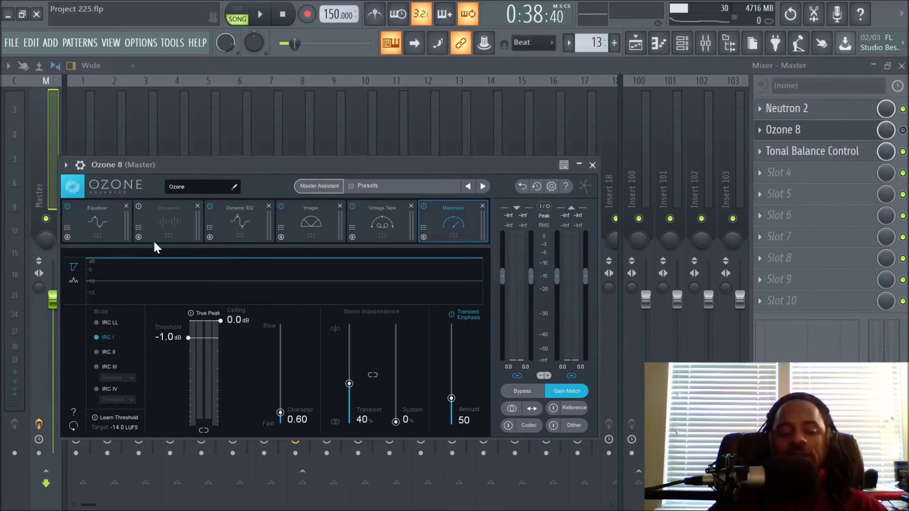
# - Review the Equalizer, Dynamic EQ, Imager, Vintage Tape and Maximizer modules of Ozone 8 on the Master track, and close it
pyautogui.click(83, 222)
pyautogui.click(232, 223)
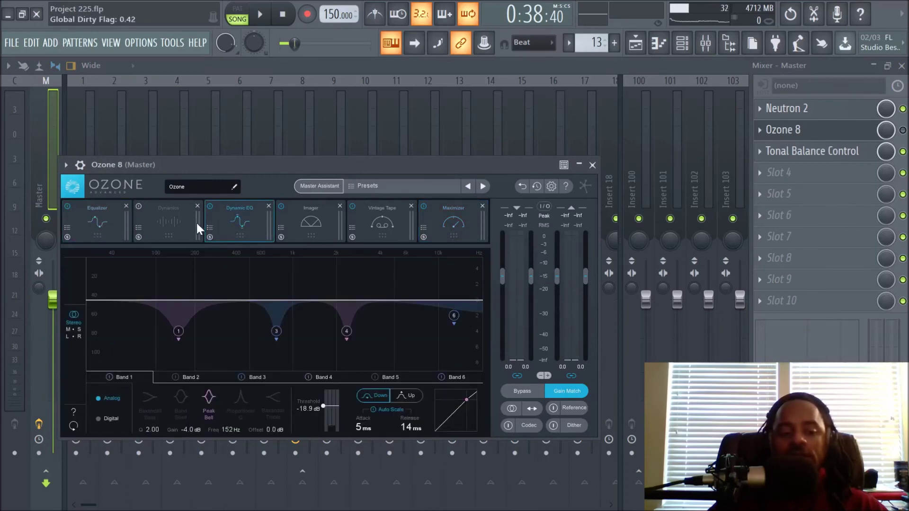
pyautogui.click(318, 223)
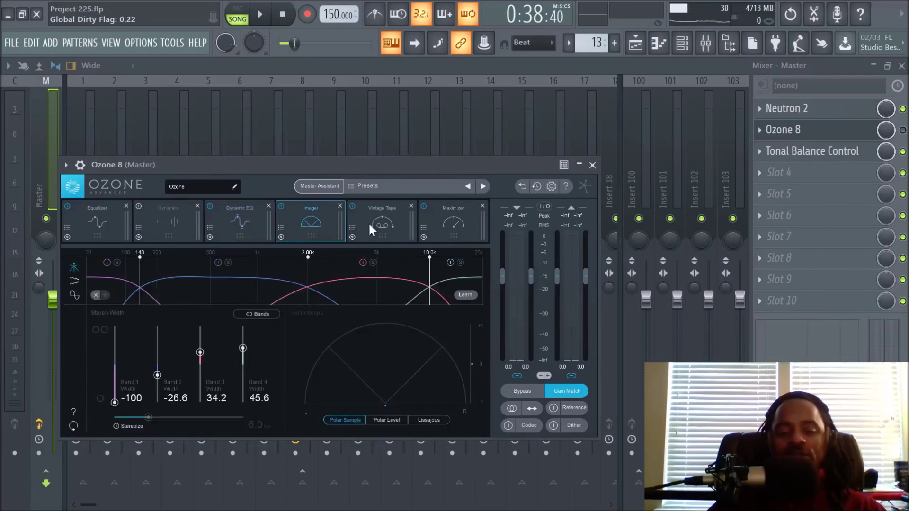
pyautogui.click(372, 221)
pyautogui.click(315, 223)
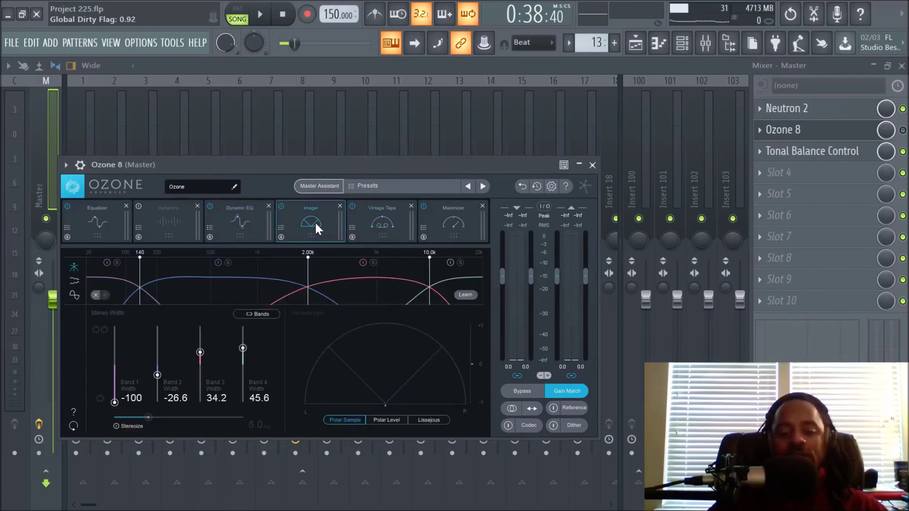
pyautogui.click(96, 217)
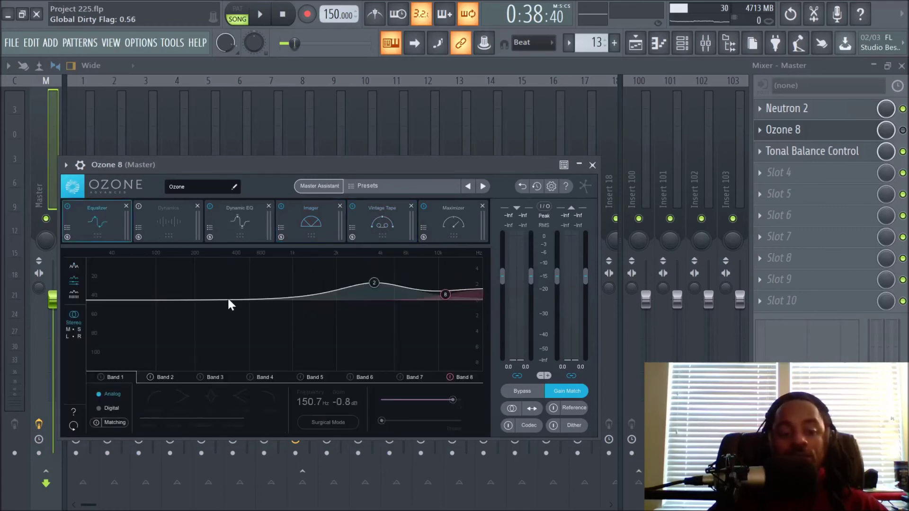
pyautogui.click(237, 228)
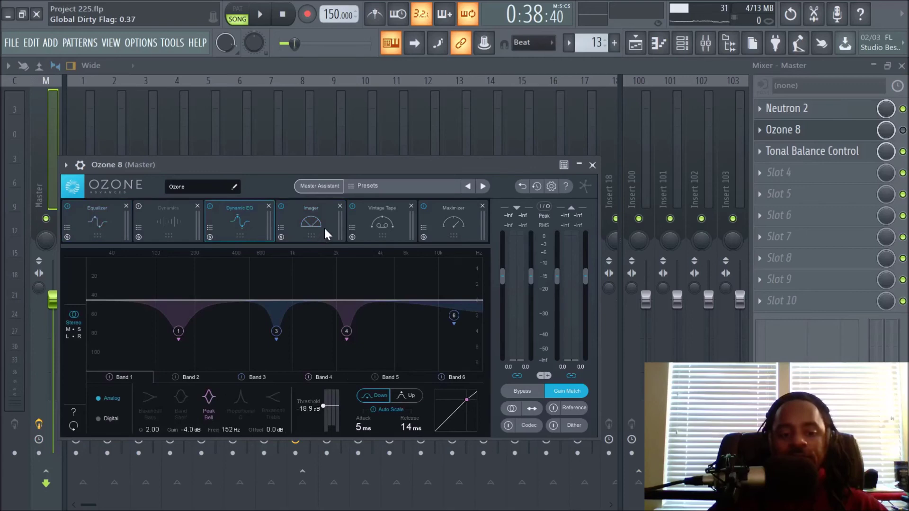
pyautogui.click(446, 225)
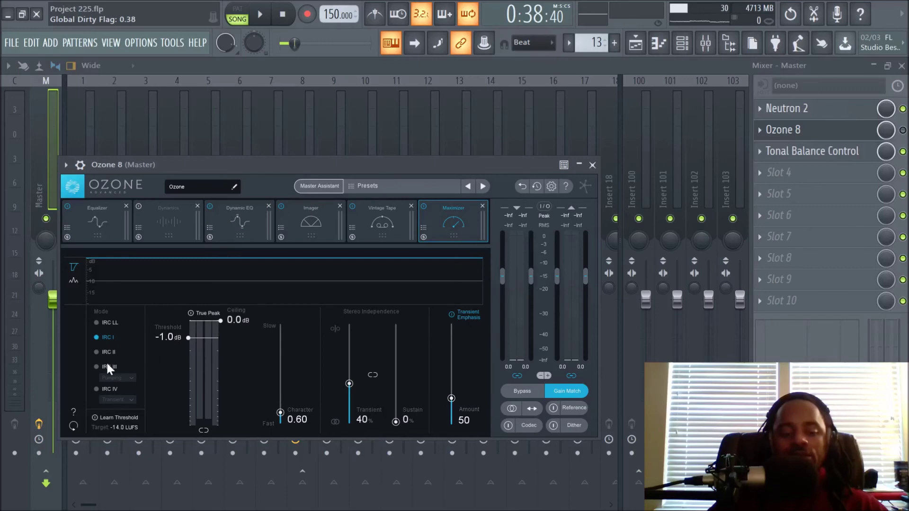
pyautogui.click(591, 165)
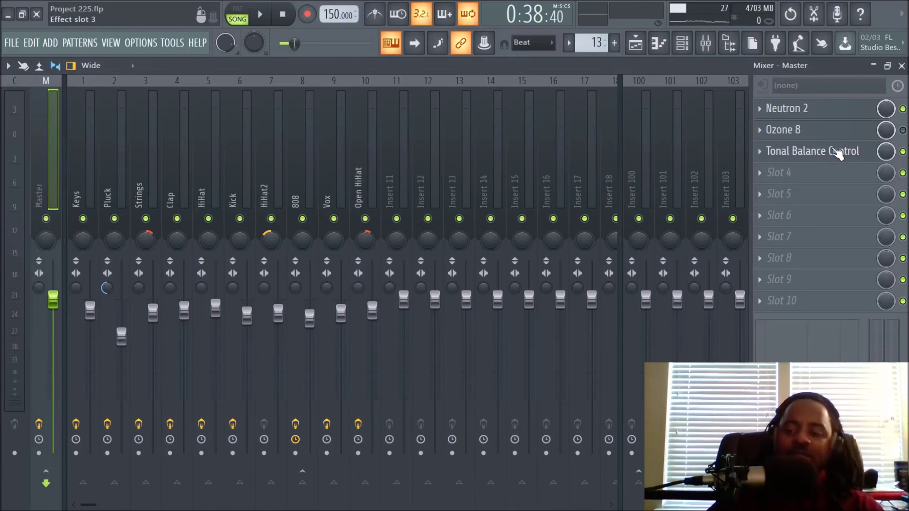
# - Enable Ozone 8 on the Master track and open Tonal Balance Control
pyautogui.click(903, 130)
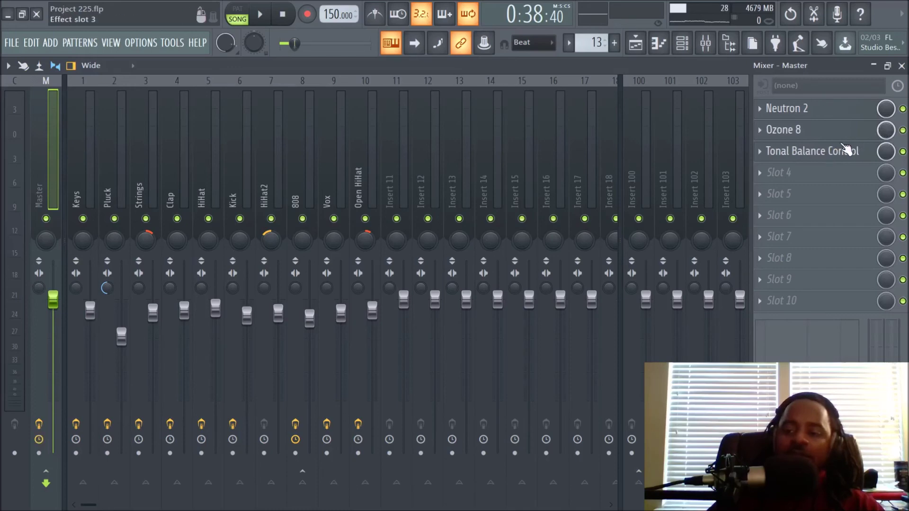
pyautogui.click(821, 154)
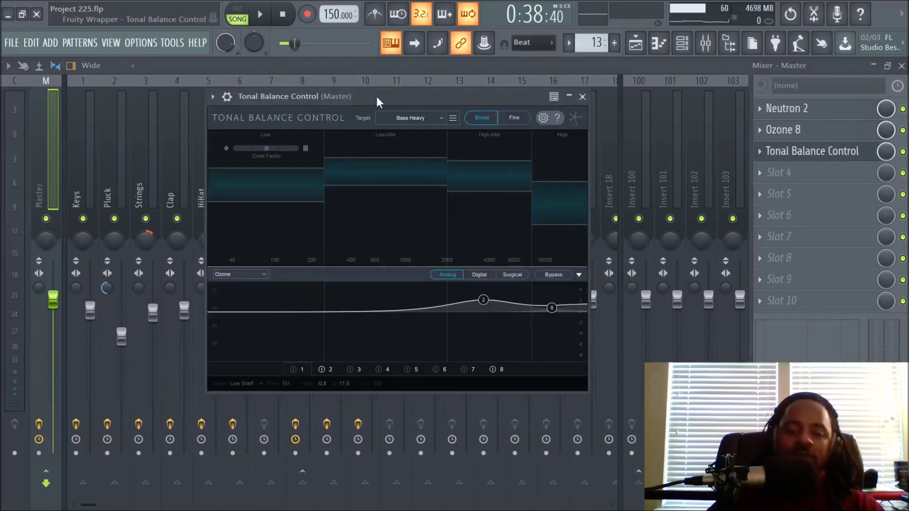
pyautogui.moveTo(377, 98); pyautogui.dragTo(413, 113)
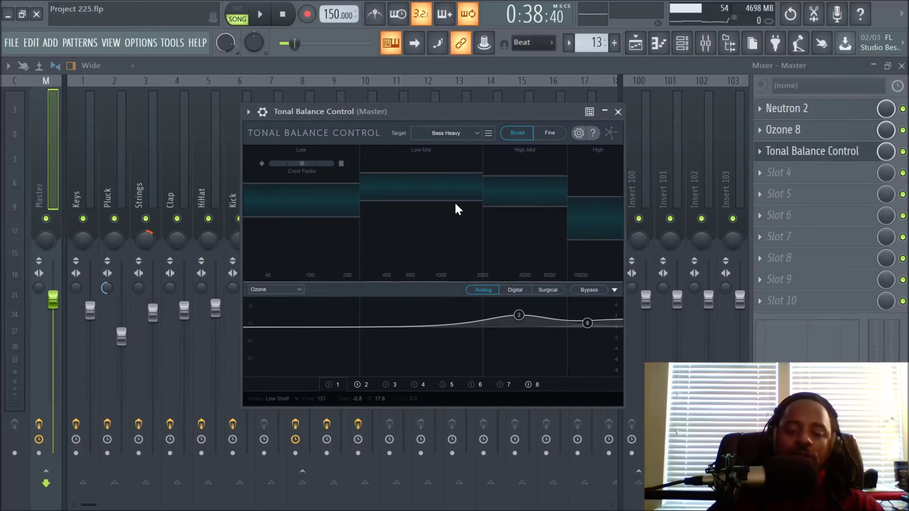
# - Look over Tonal Balance Control's target presets and its custom target curve options
pyautogui.click(477, 134)
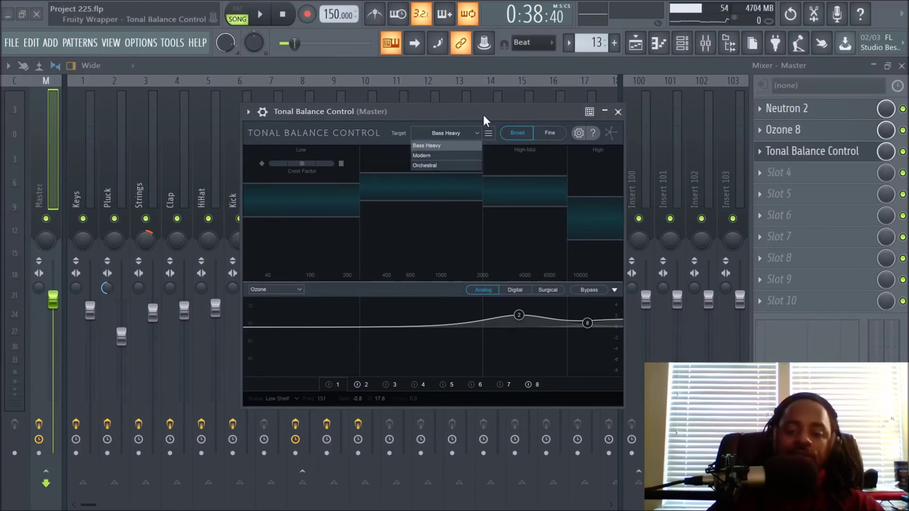
pyautogui.click(484, 114)
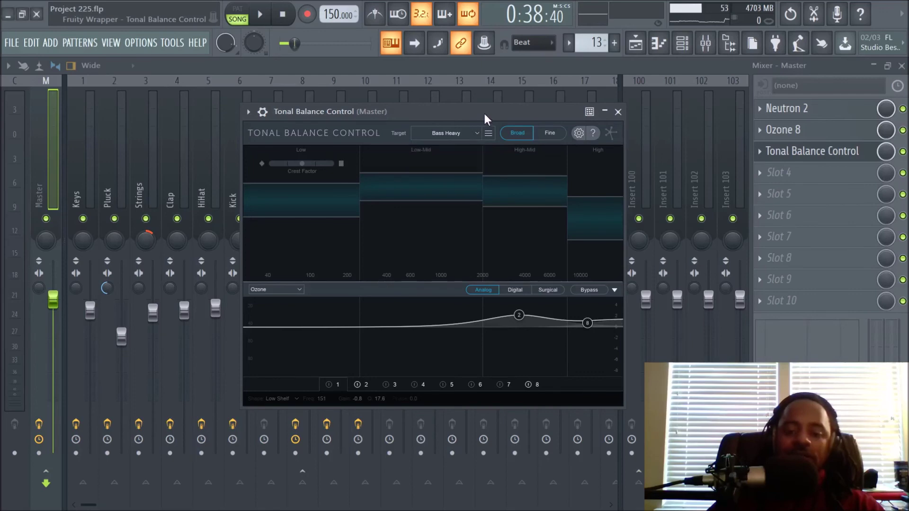
pyautogui.click(477, 132)
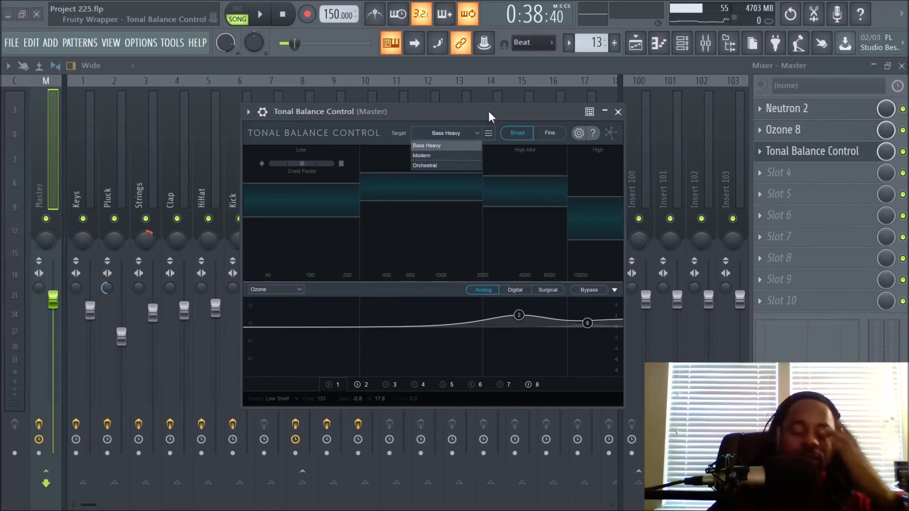
pyautogui.click(489, 111)
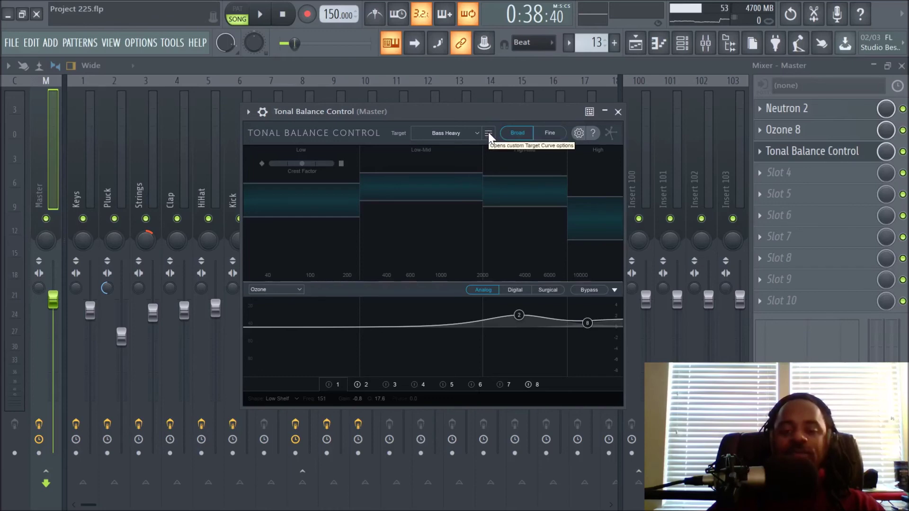
pyautogui.click(489, 134)
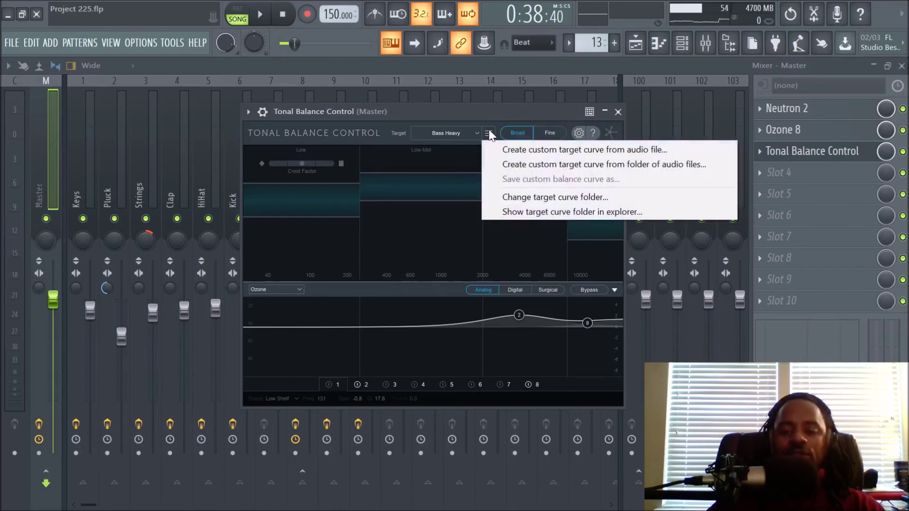
pyautogui.click(491, 113)
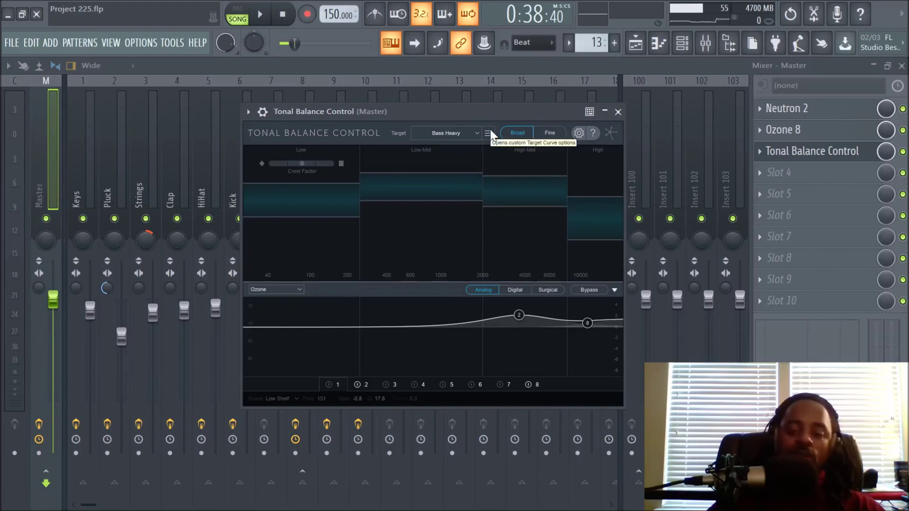
pyautogui.click(490, 132)
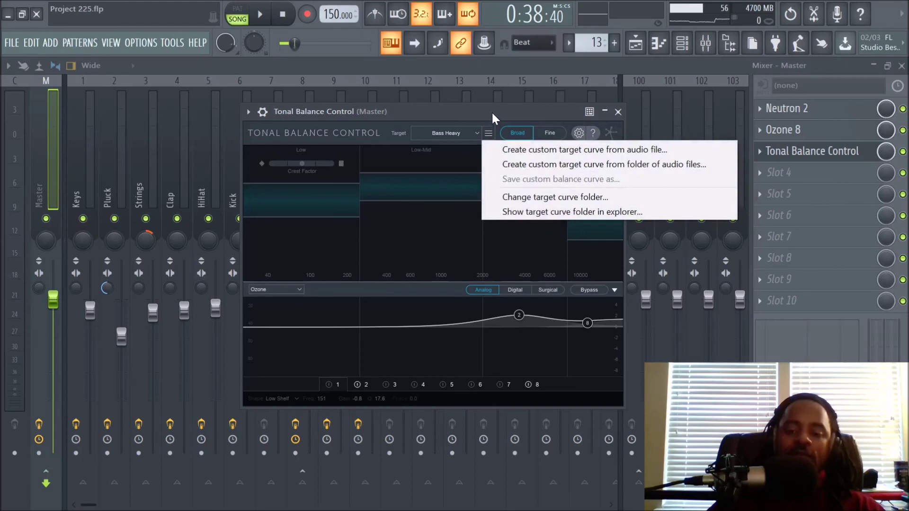
pyautogui.click(491, 113)
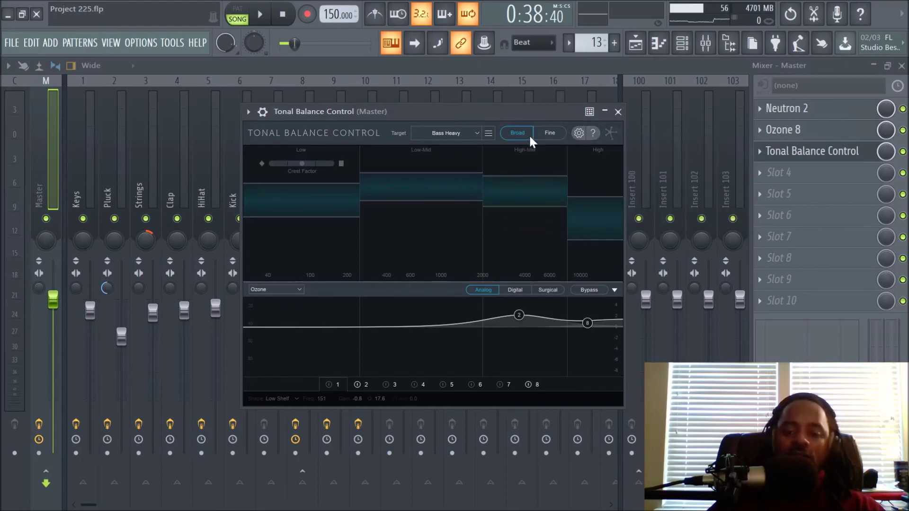
# - Play the song against the Bass Heavy target in Tonal Balance Control, and disable Ozone 8 on the Master track
pyautogui.press('space')
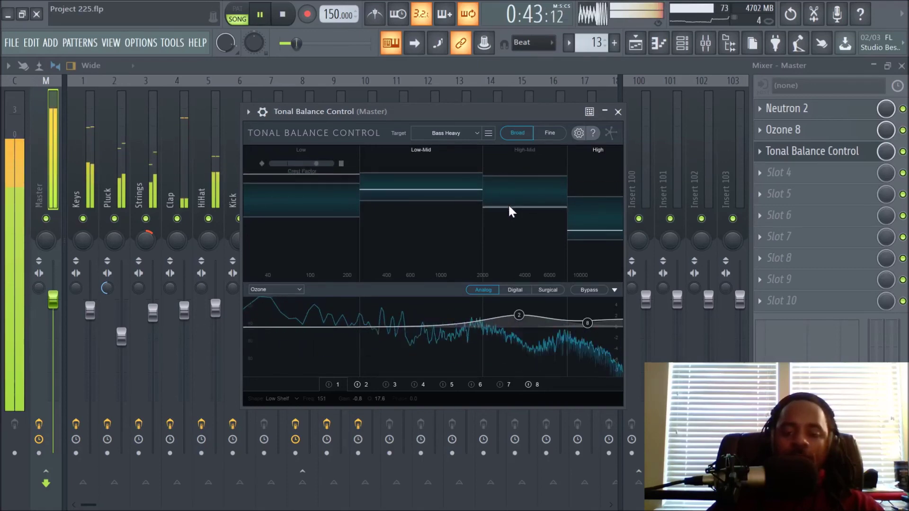
pyautogui.press('space')
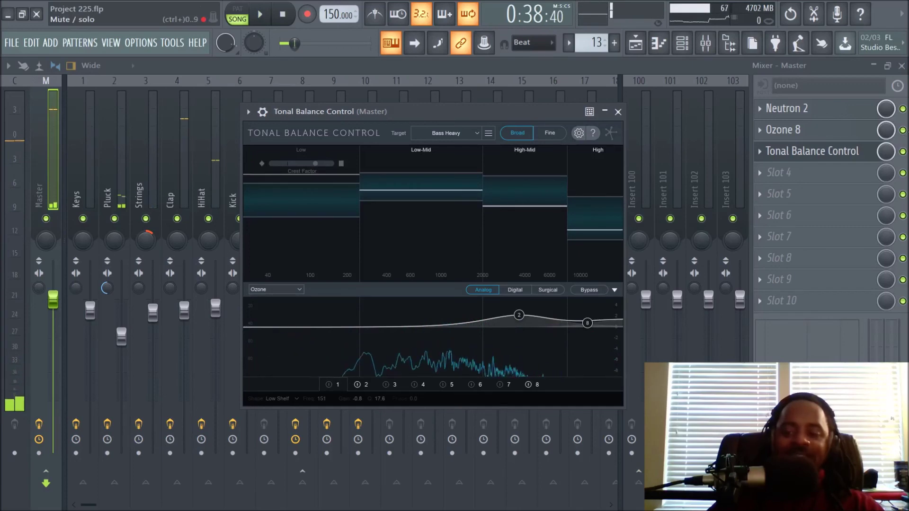
pyautogui.click(901, 130)
# - Compare the Fine and Broad views of Tonal Balance Control on the Master track, and close the plugin
pyautogui.click(788, 151)
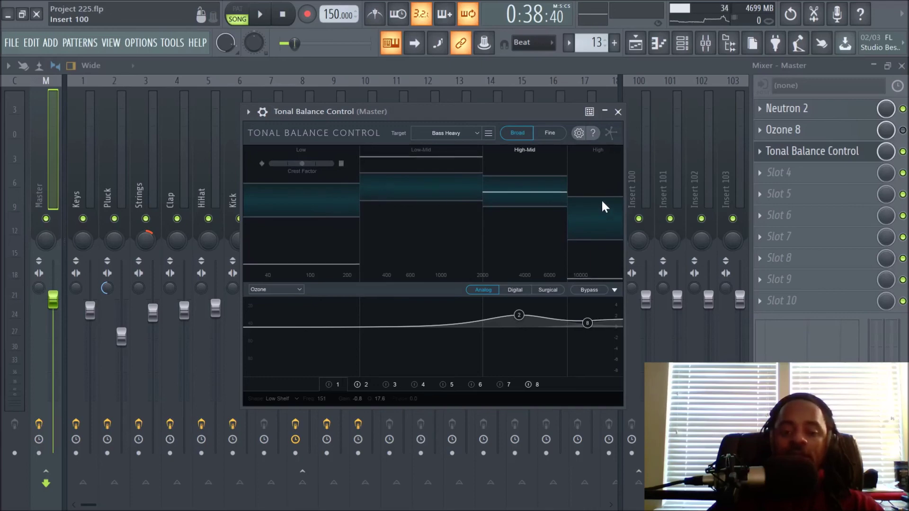
pyautogui.click(548, 134)
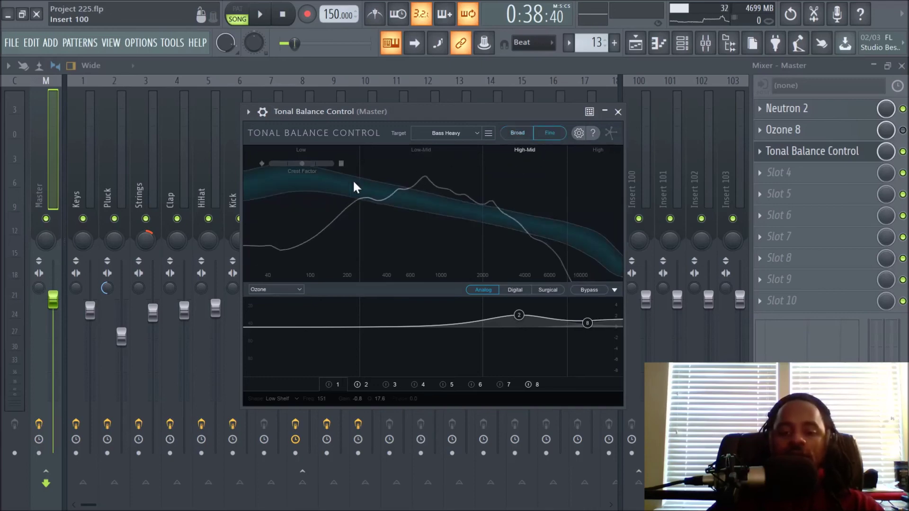
pyautogui.click(518, 134)
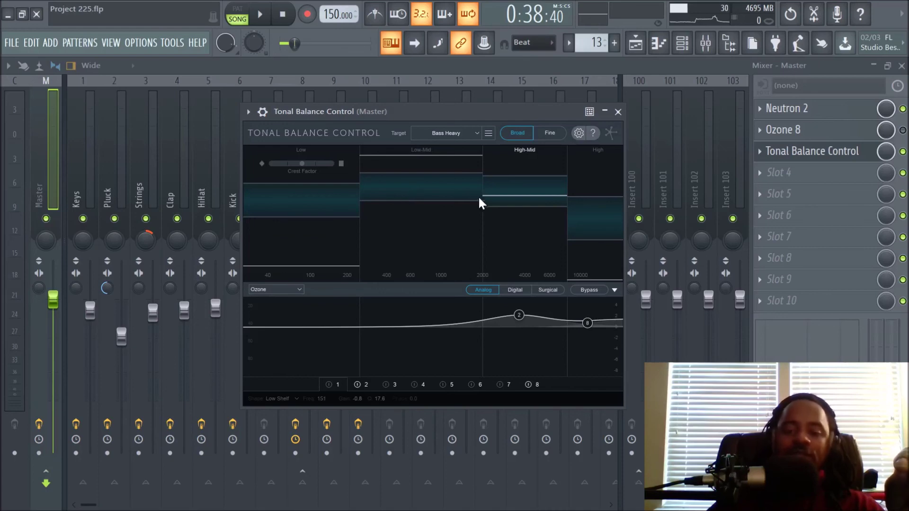
pyautogui.click(618, 112)
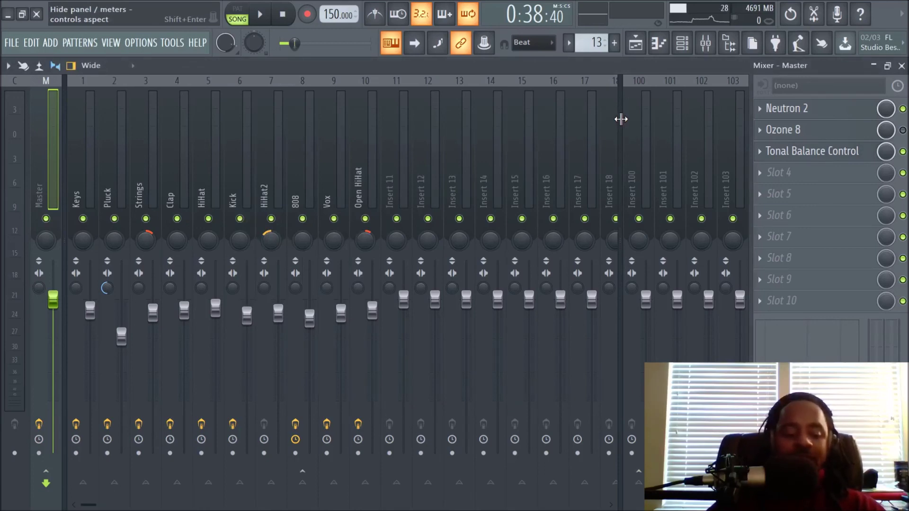
# - Look over the clip layout in the Playlist, with a brief check of the Master track's effect slots in the Mixer
pyautogui.click(635, 44)
pyautogui.scroll(-5, 556, 131)
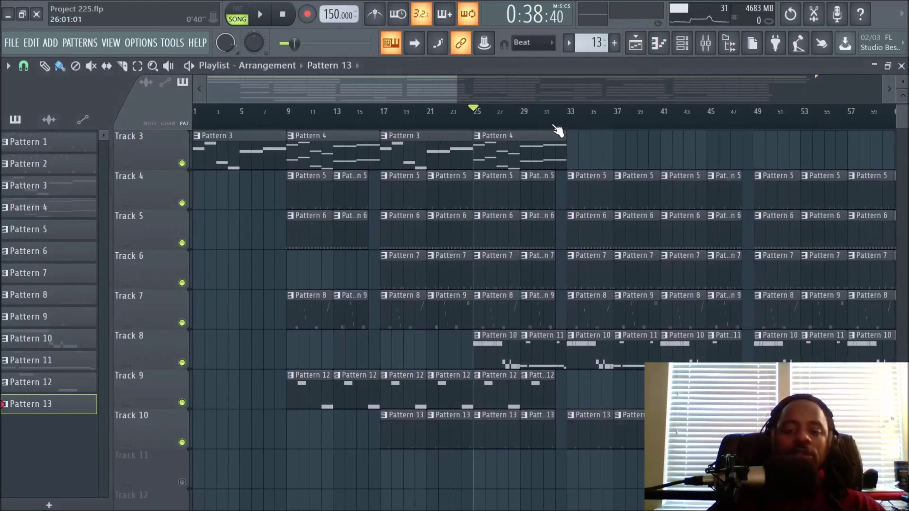
pyautogui.scroll(-1, 557, 131)
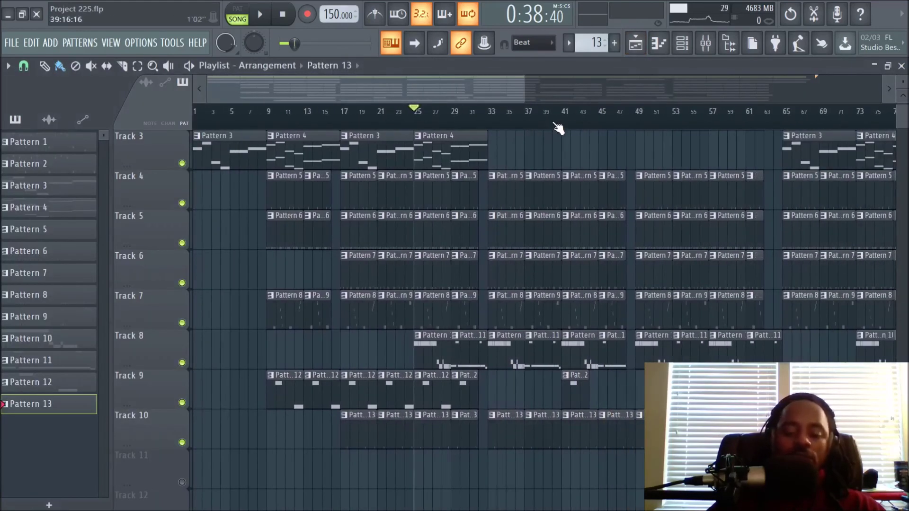
pyautogui.scroll(2, 575, 156)
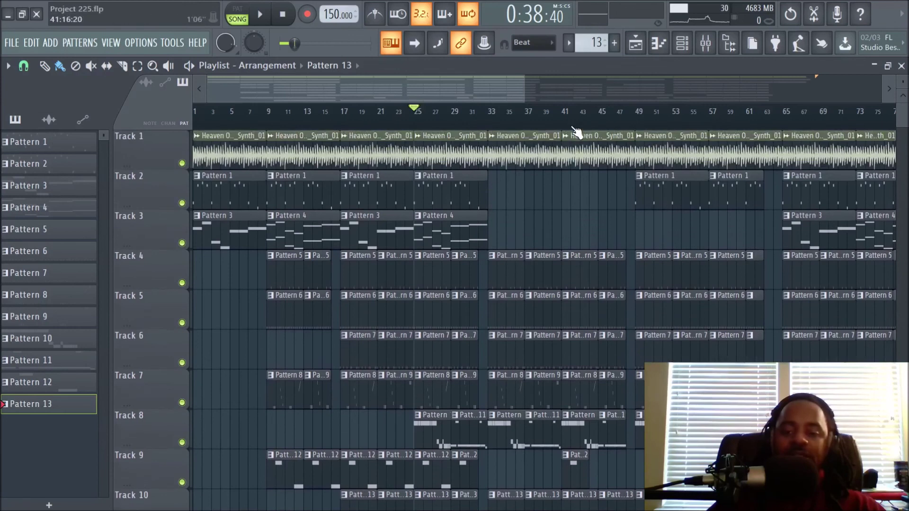
pyautogui.scroll(-2, 577, 131)
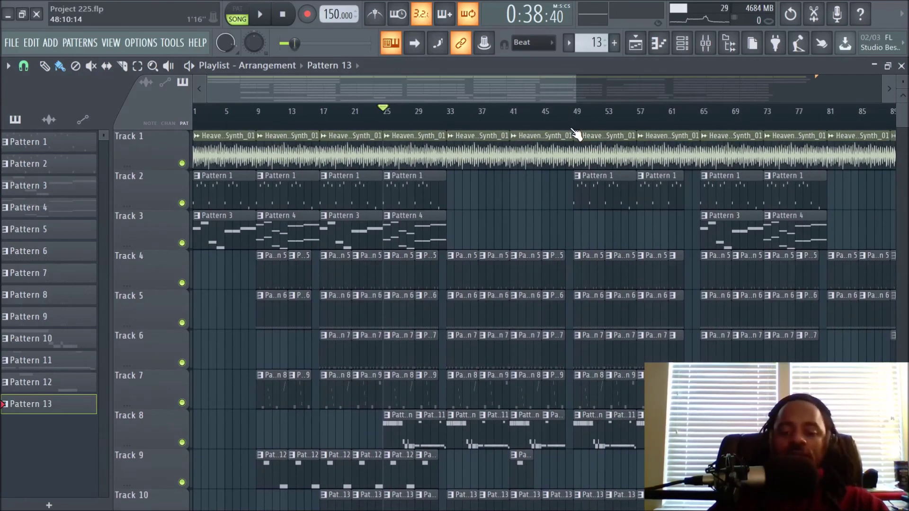
pyautogui.click(705, 43)
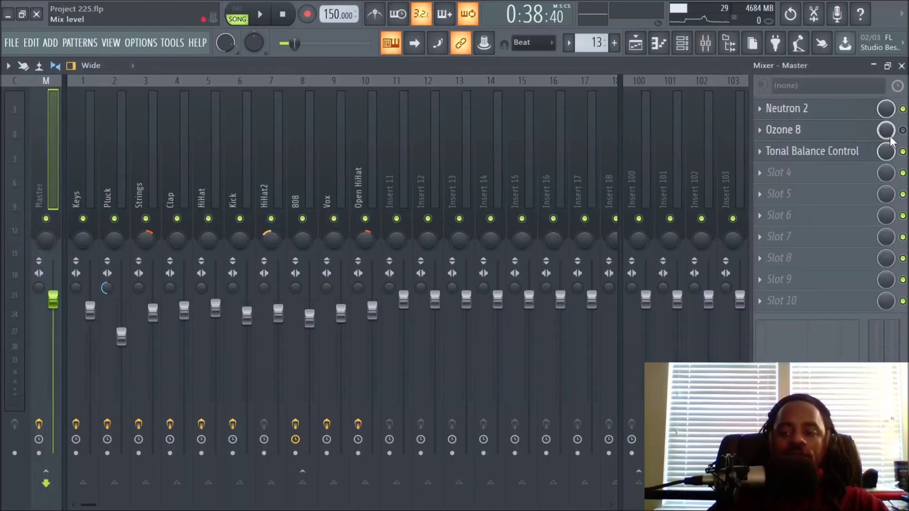
pyautogui.click(636, 43)
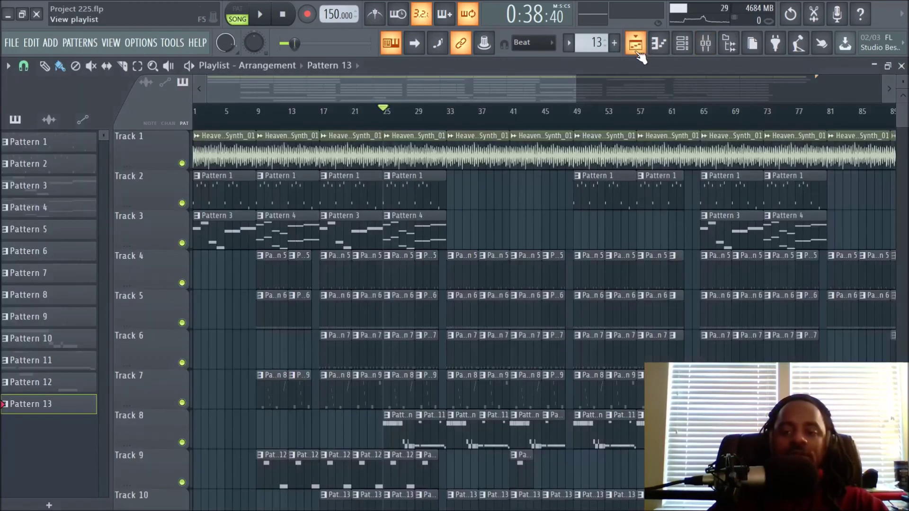
# - Return the song position to the start and examine how the pattern clips enter and drop out across the Playlist tracks
pyautogui.click(283, 14)
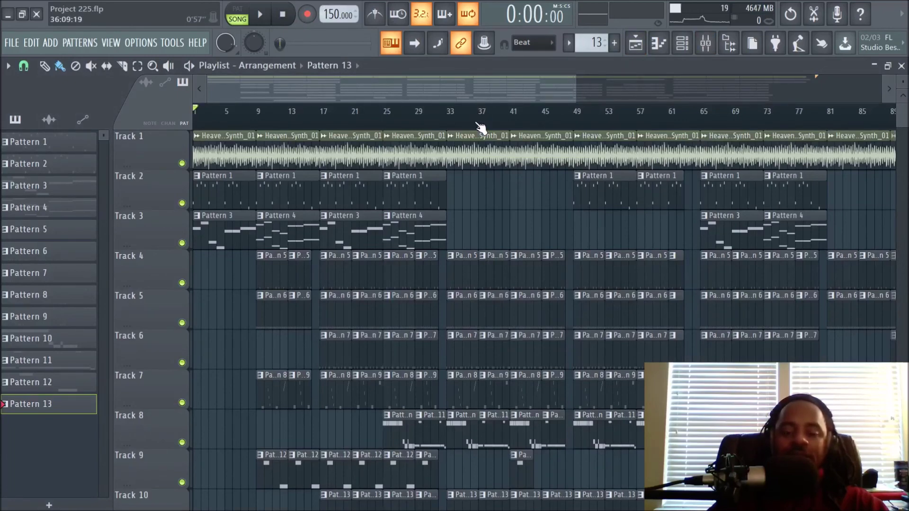
pyautogui.scroll(-1, 481, 126)
pyautogui.scroll(3, 480, 126)
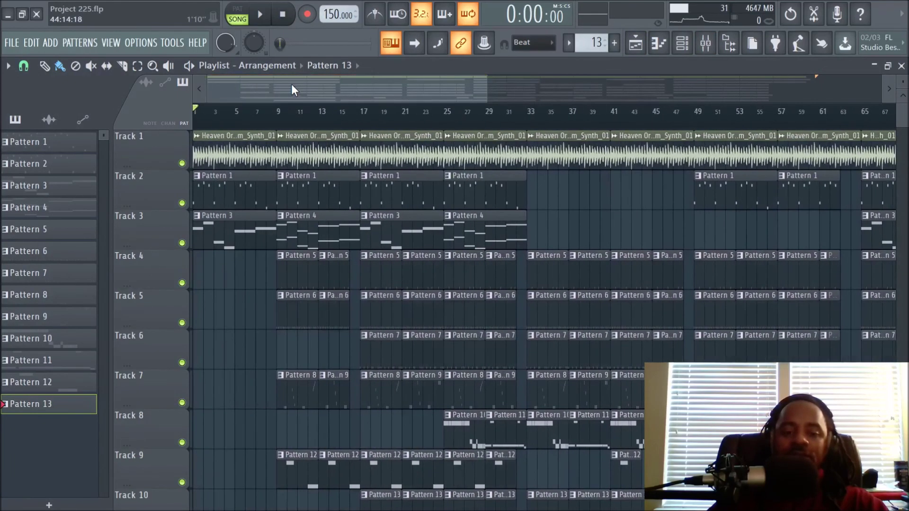
pyautogui.scroll(3, 356, 130)
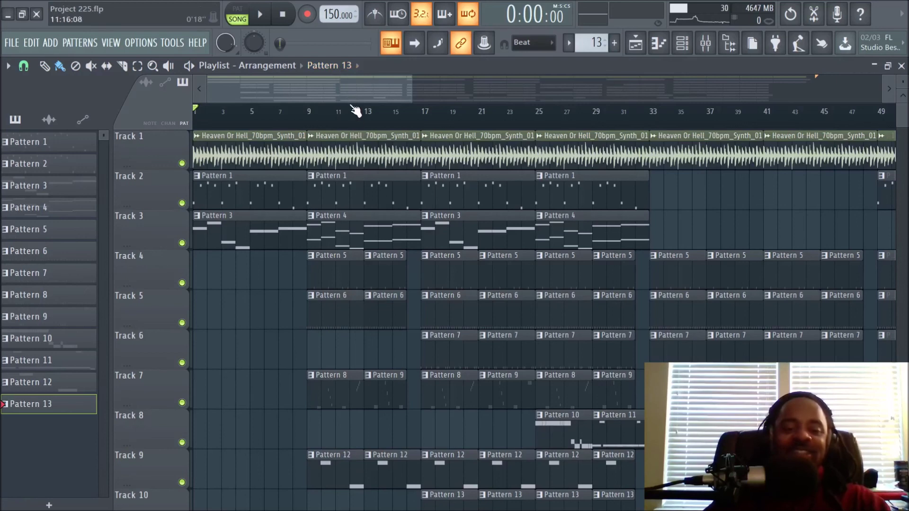
pyautogui.scroll(-3, 524, 186)
pyautogui.scroll(1, 526, 191)
pyautogui.scroll(3, 526, 190)
pyautogui.scroll(3, 516, 115)
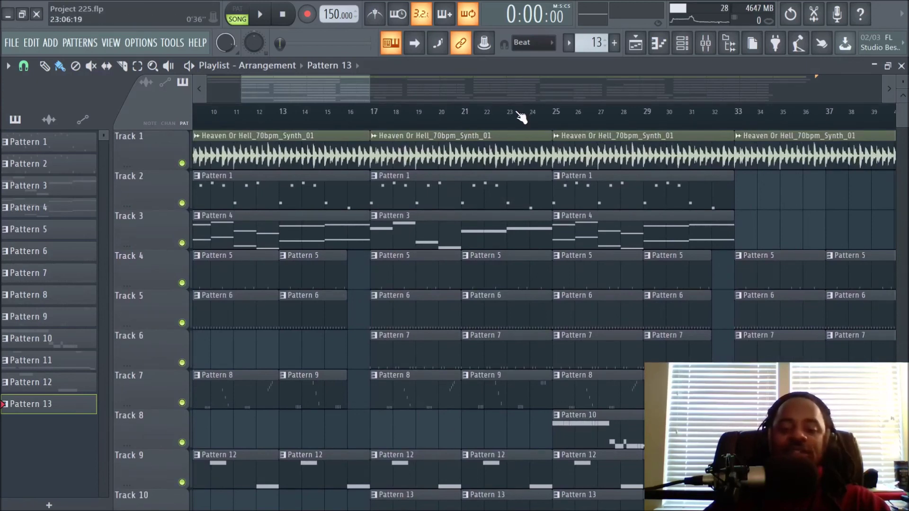
pyautogui.scroll(-3, 521, 117)
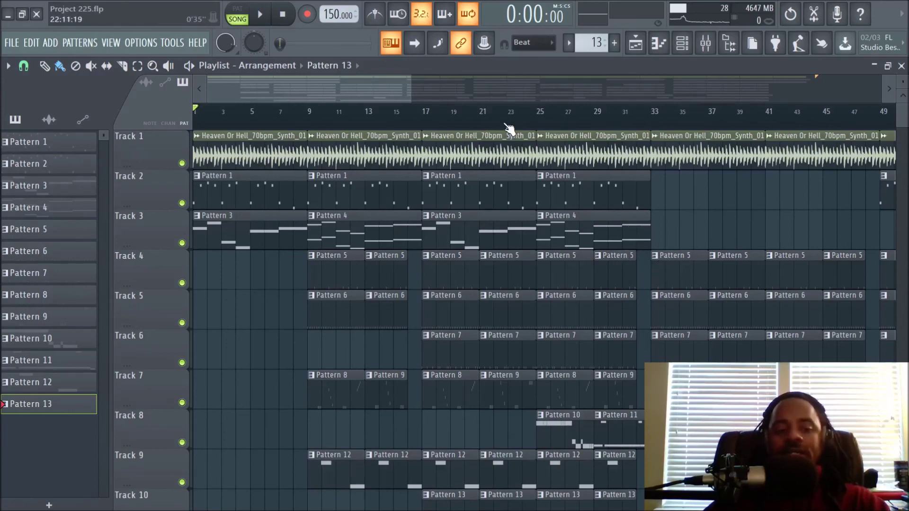
pyautogui.scroll(-3, 486, 126)
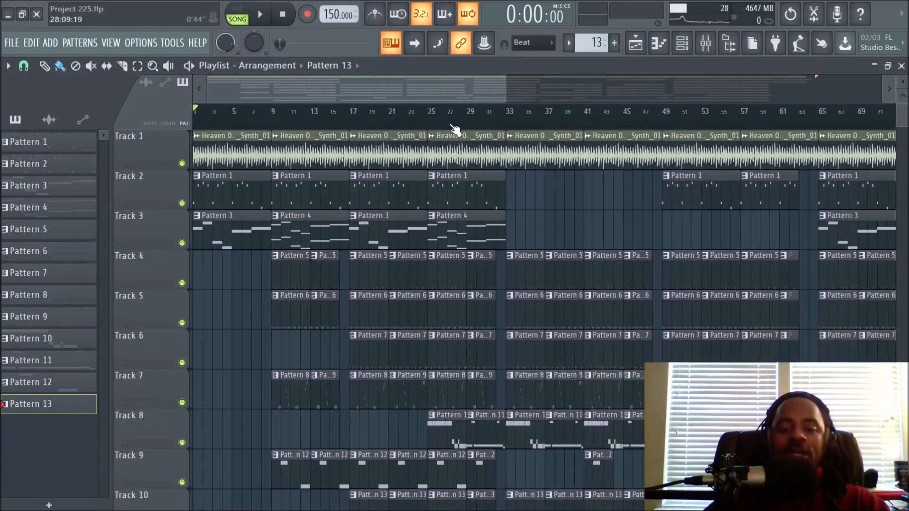
pyautogui.scroll(-5, 544, 239)
pyautogui.scroll(5, 552, 239)
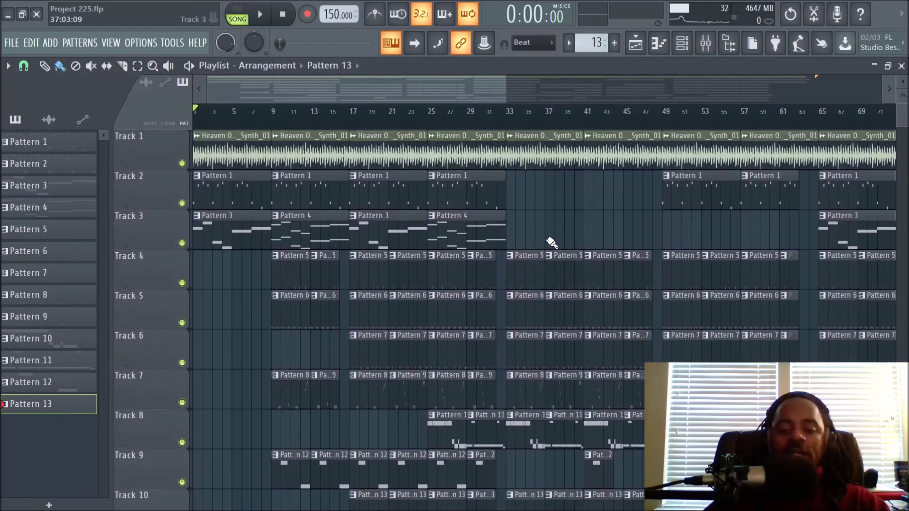
pyautogui.scroll(-2, 570, 126)
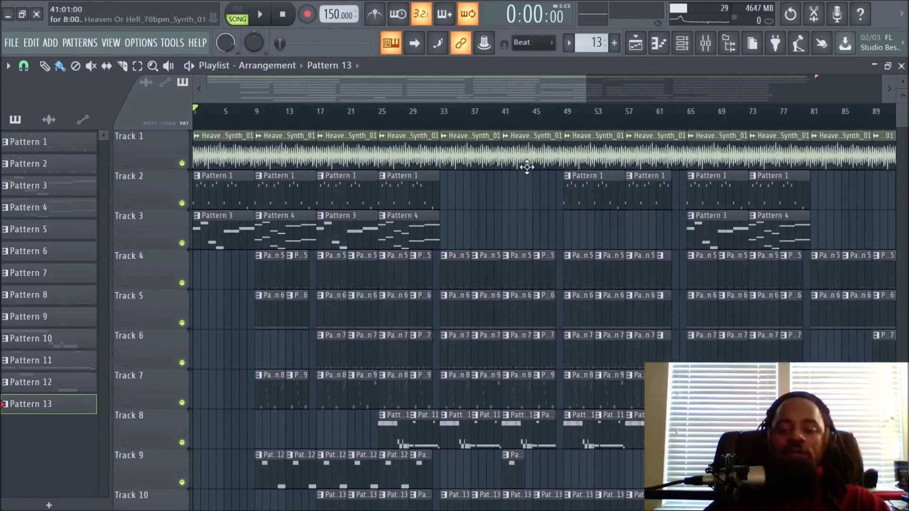
pyautogui.scroll(-4, 559, 166)
pyautogui.scroll(4, 526, 199)
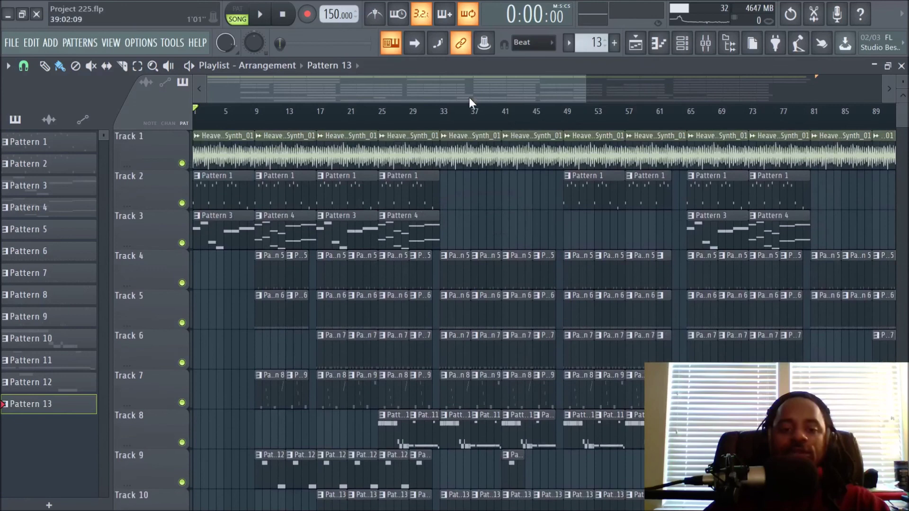
# - Play the song from the beginning and check the track levels in the Mixer before returning to the Playlist
pyautogui.click(265, 21)
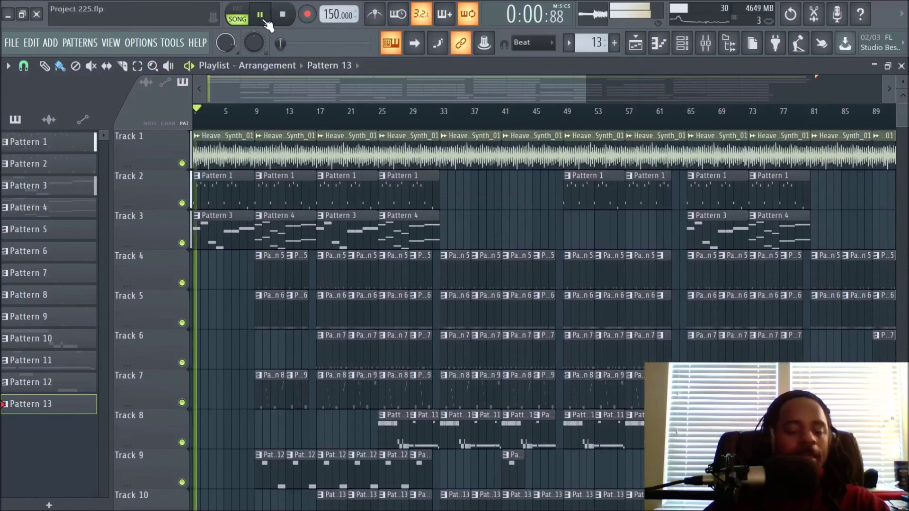
pyautogui.click(705, 45)
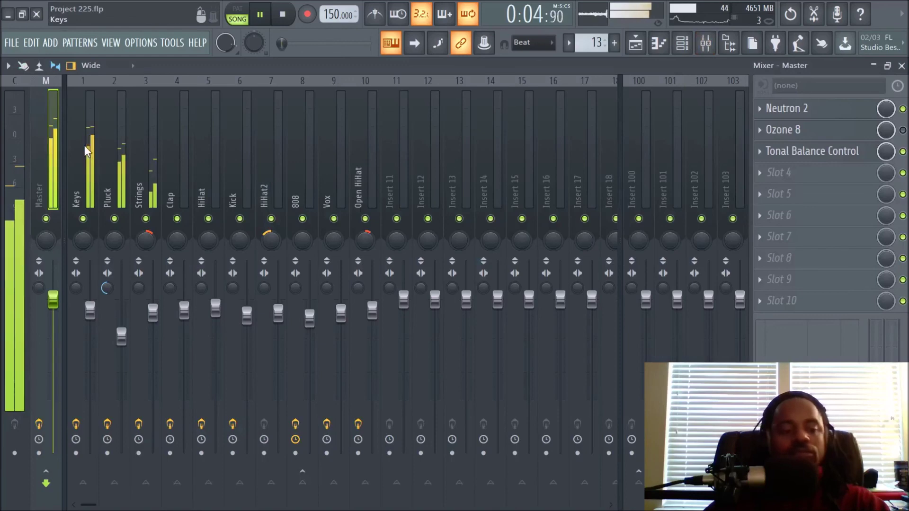
pyautogui.click(632, 43)
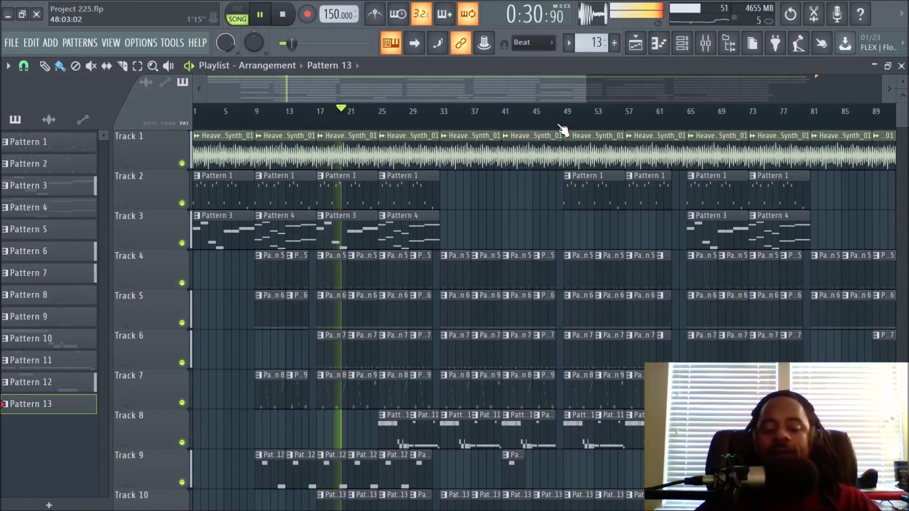
# - Follow the playback through the Playlist's sections from bar 25 to past bar 49, and stop the song
pyautogui.scroll(3, 550, 127)
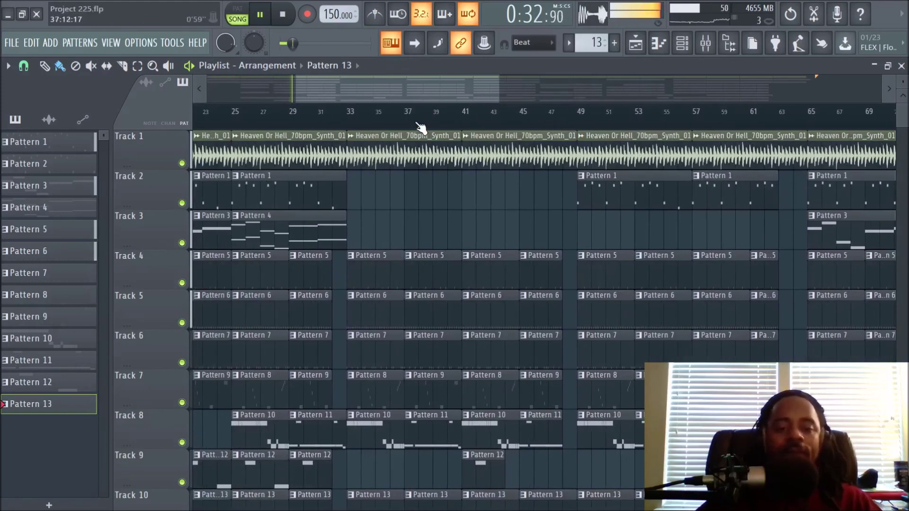
pyautogui.scroll(-2, 420, 126)
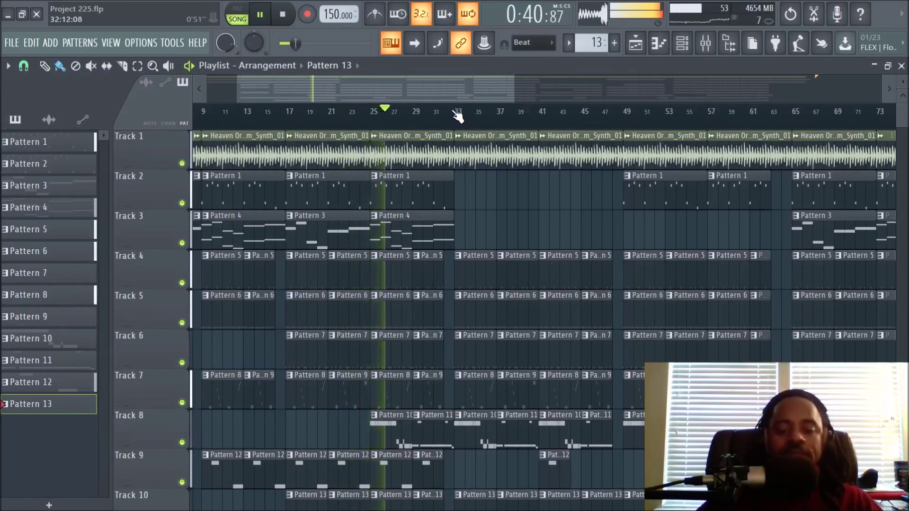
pyautogui.scroll(2, 457, 115)
pyautogui.scroll(-1, 523, 264)
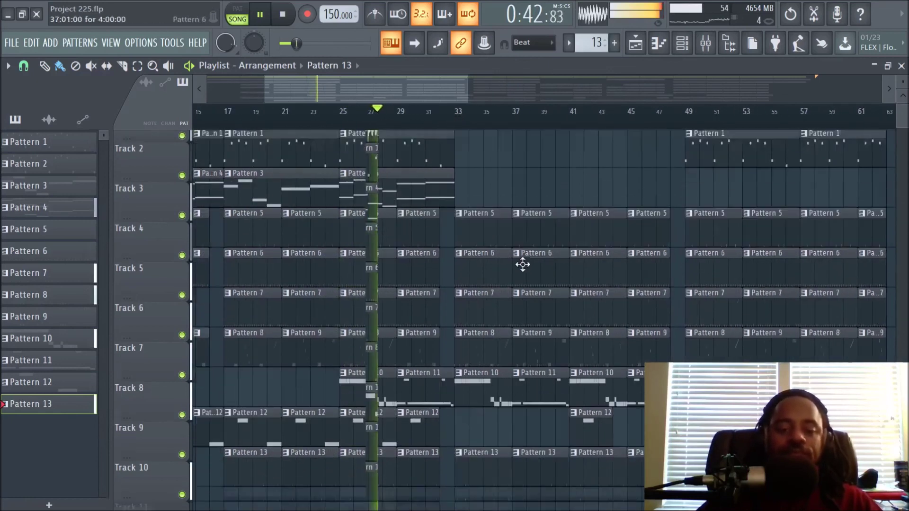
pyautogui.scroll(-3, 523, 264)
pyautogui.scroll(2, 522, 264)
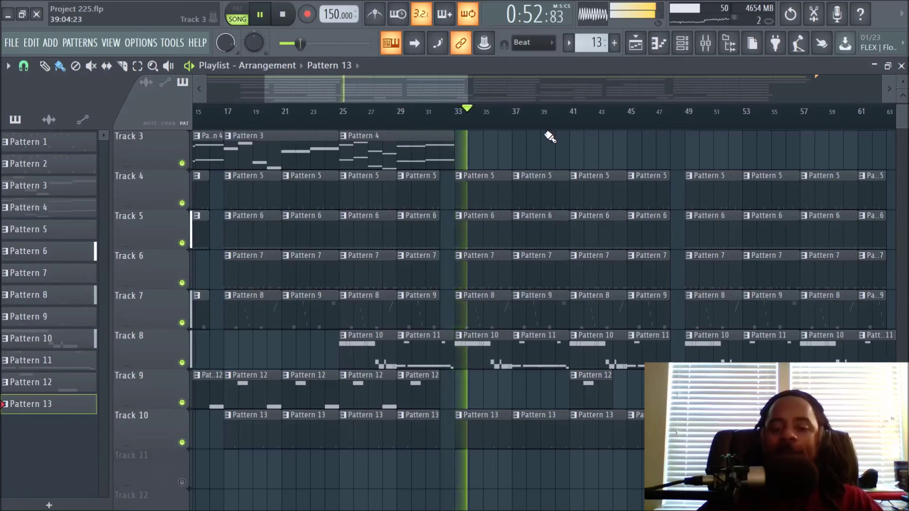
pyautogui.scroll(-1, 556, 151)
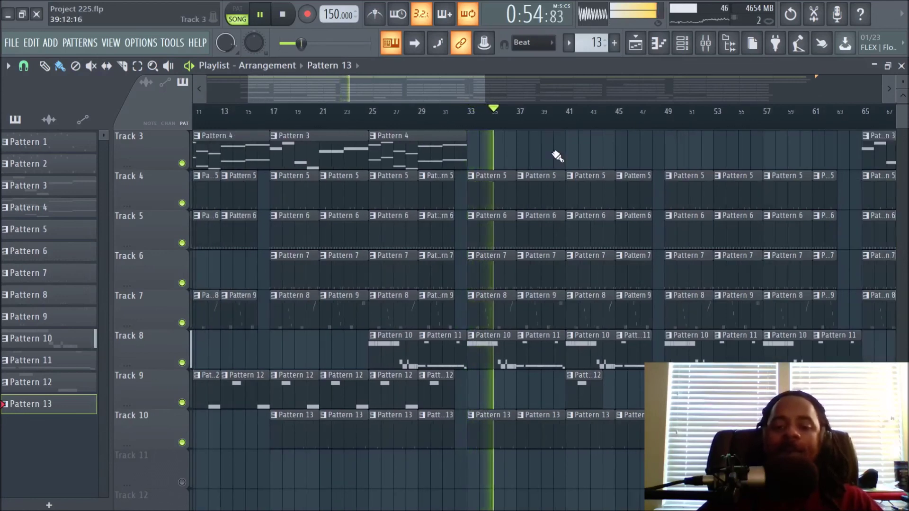
pyautogui.scroll(2, 556, 157)
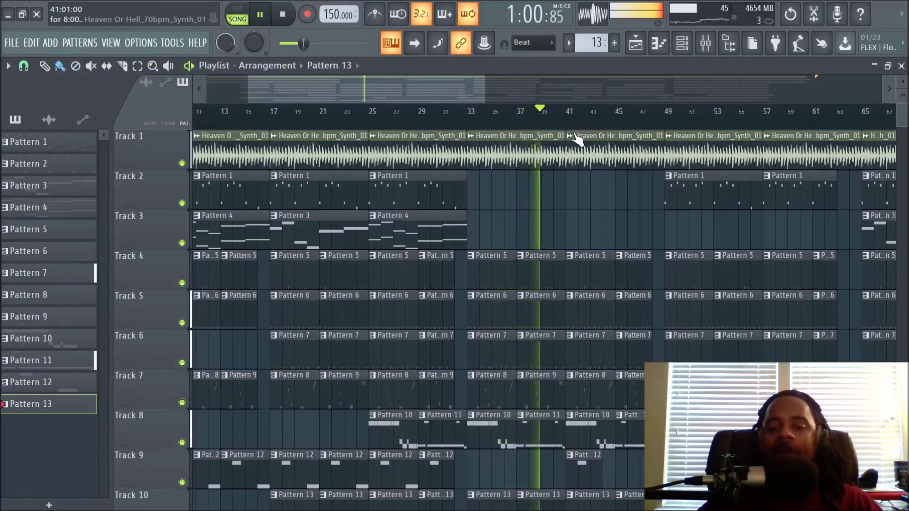
pyautogui.scroll(-2, 552, 129)
pyautogui.moveTo(476, 93); pyautogui.dragTo(541, 93)
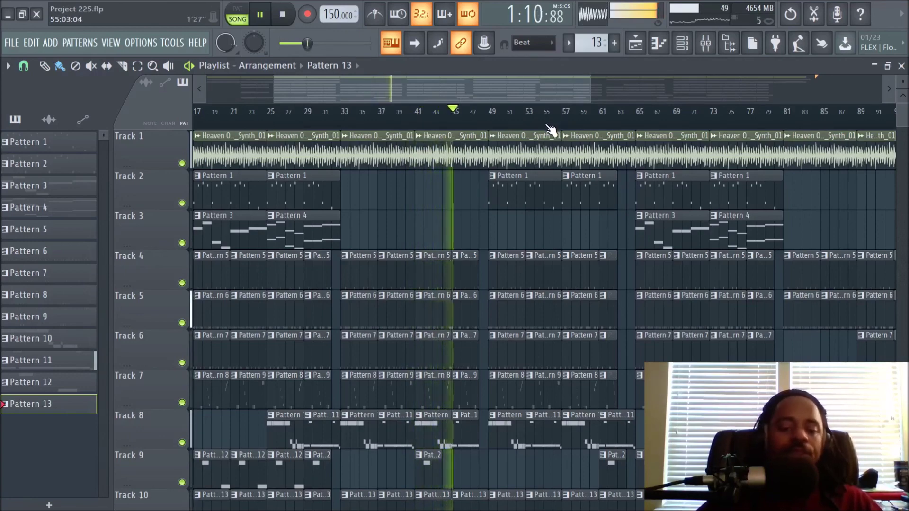
pyautogui.scroll(3, 550, 130)
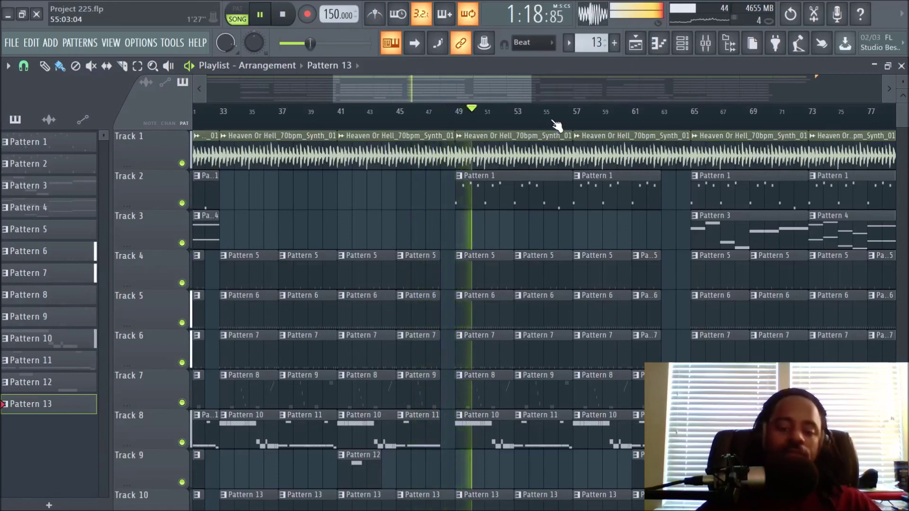
pyautogui.scroll(-1, 557, 126)
pyautogui.scroll(-1, 560, 213)
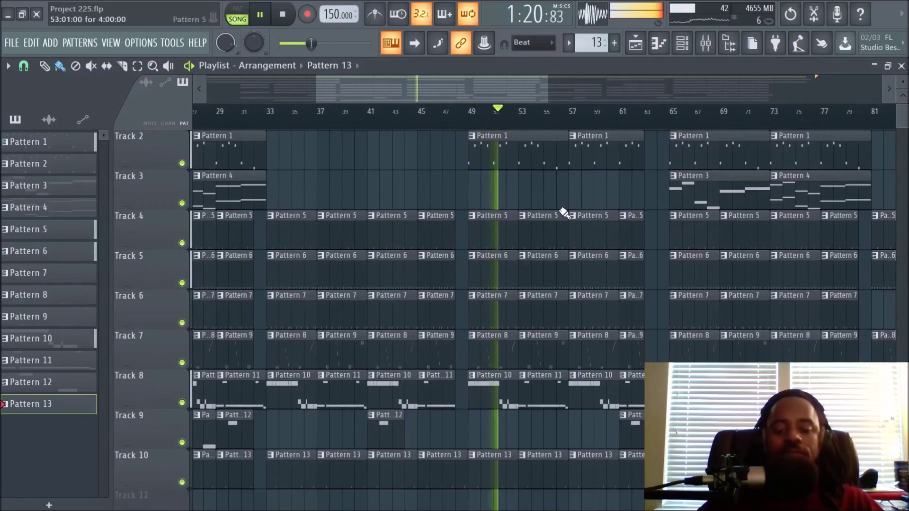
pyautogui.scroll(1, 563, 198)
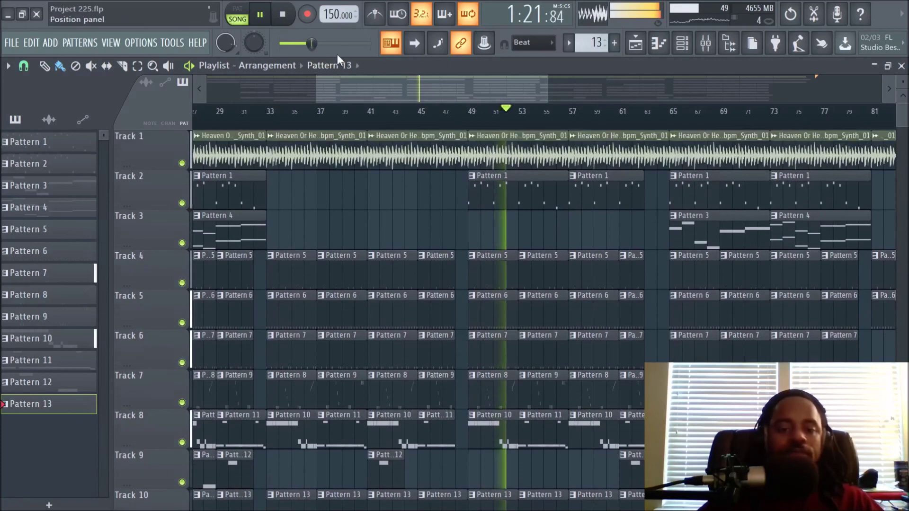
pyautogui.click(294, 16)
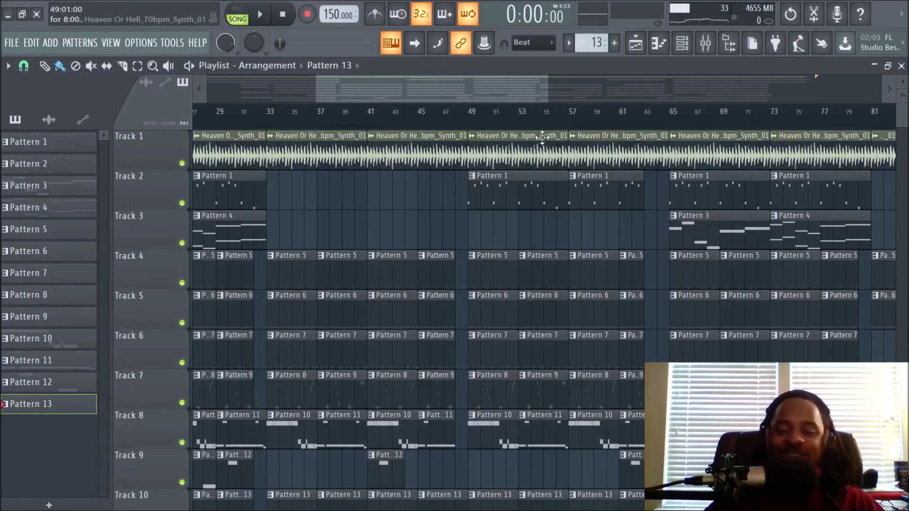
pyautogui.scroll(-2, 560, 127)
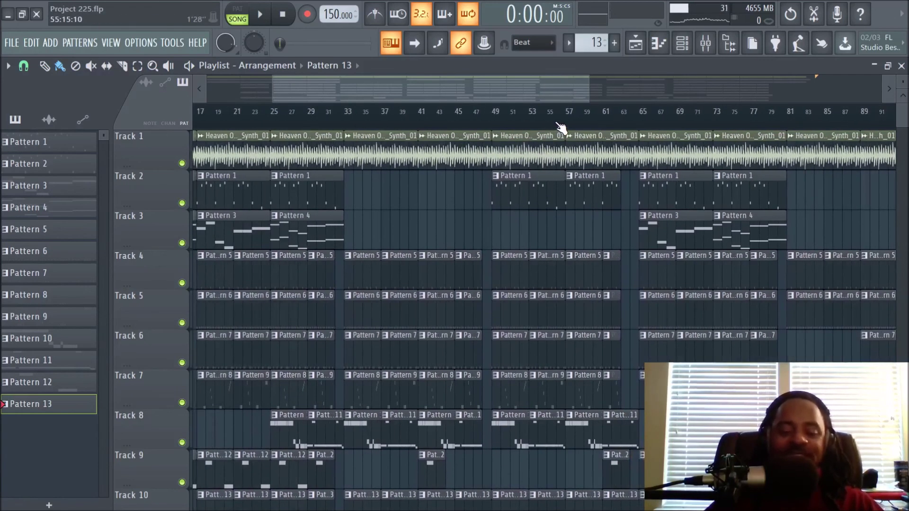